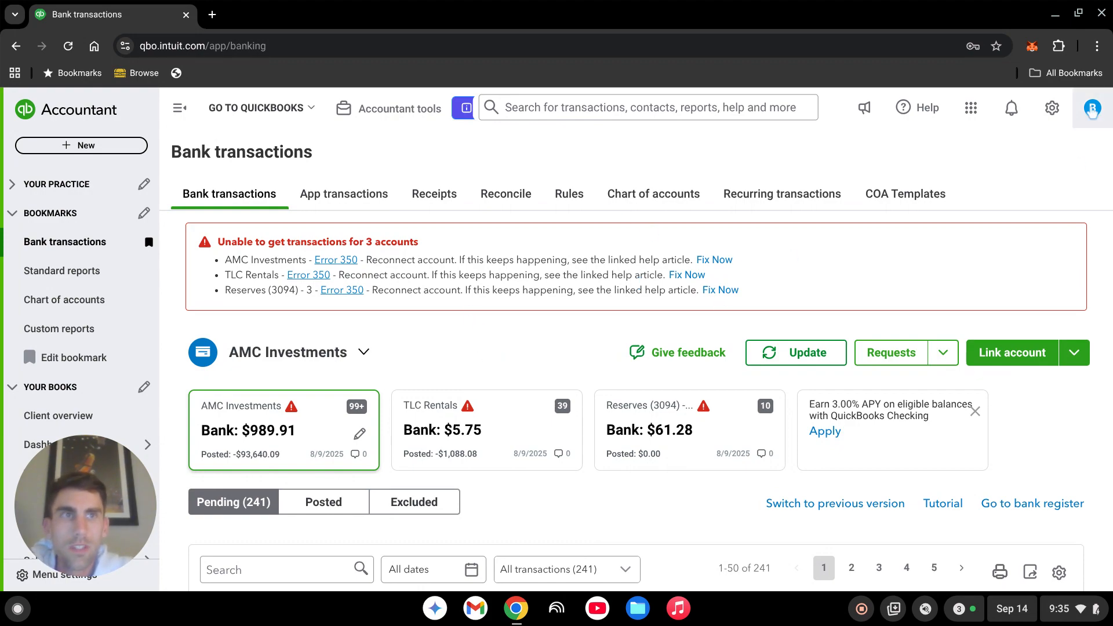
Step: Check the class tracking options under Categories in the advanced company settings, and leave the settings without saving
{"action": "left_click", "coordinate": [1053, 111]}
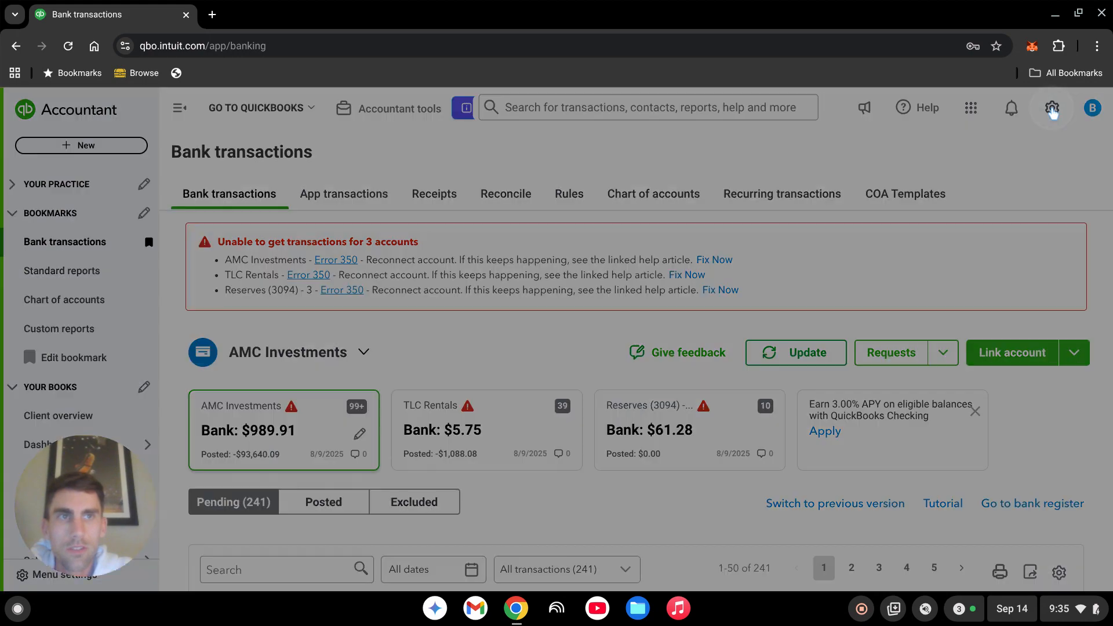
{"action": "left_click", "coordinate": [456, 196]}
{"action": "left_click", "coordinate": [480, 192]}
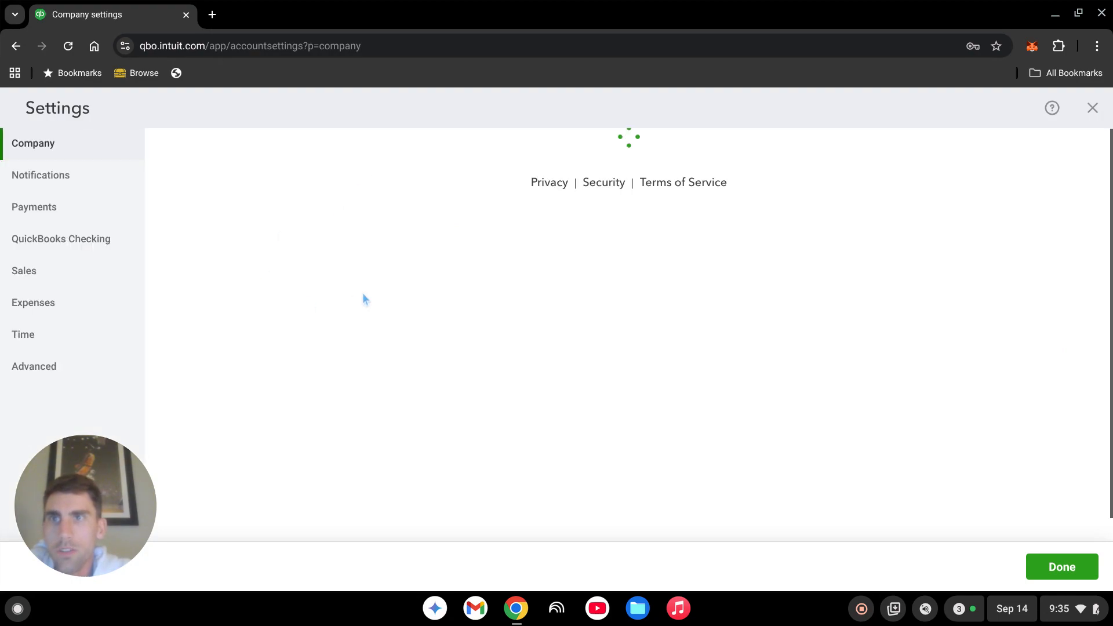
{"action": "left_click", "coordinate": [51, 367]}
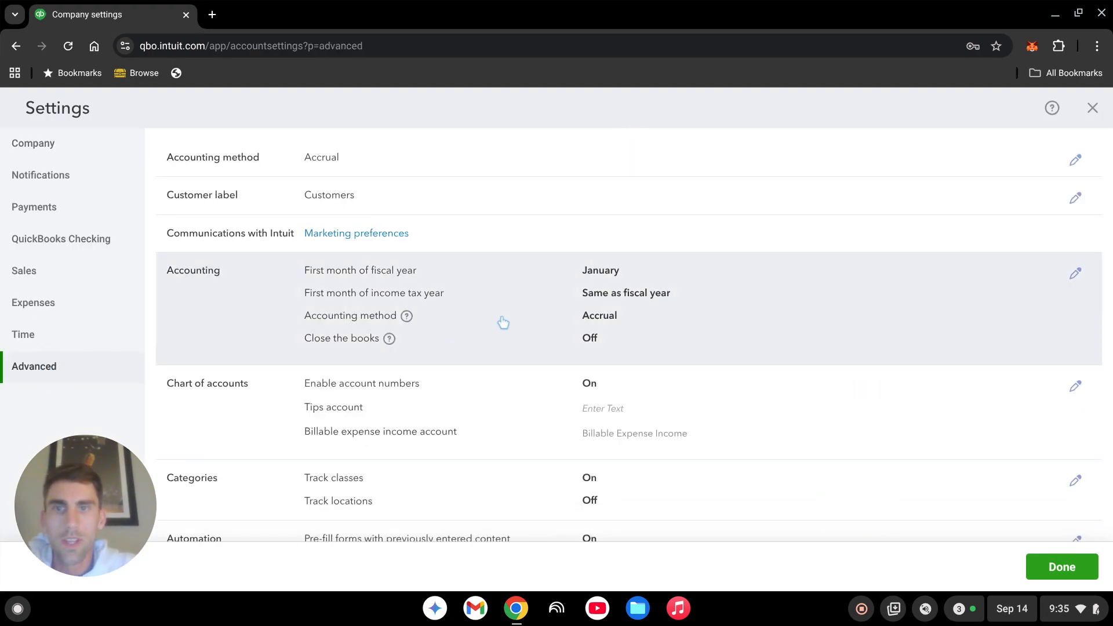
{"action": "scroll", "coordinate": [481, 330], "scroll_direction": "down", "scroll_amount": 2}
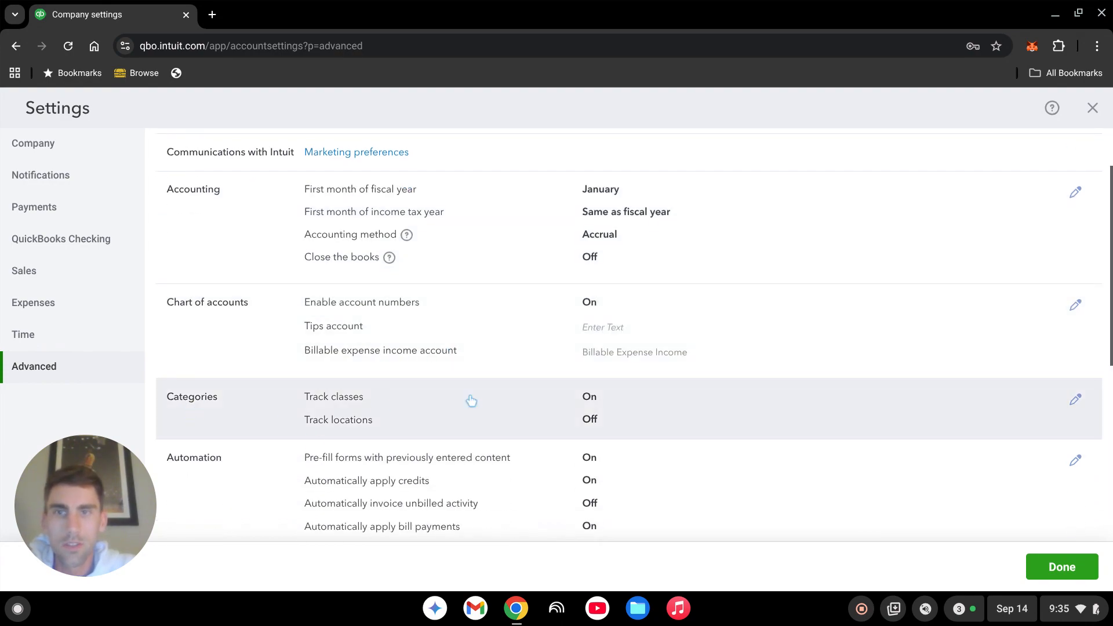
{"action": "left_click", "coordinate": [662, 402]}
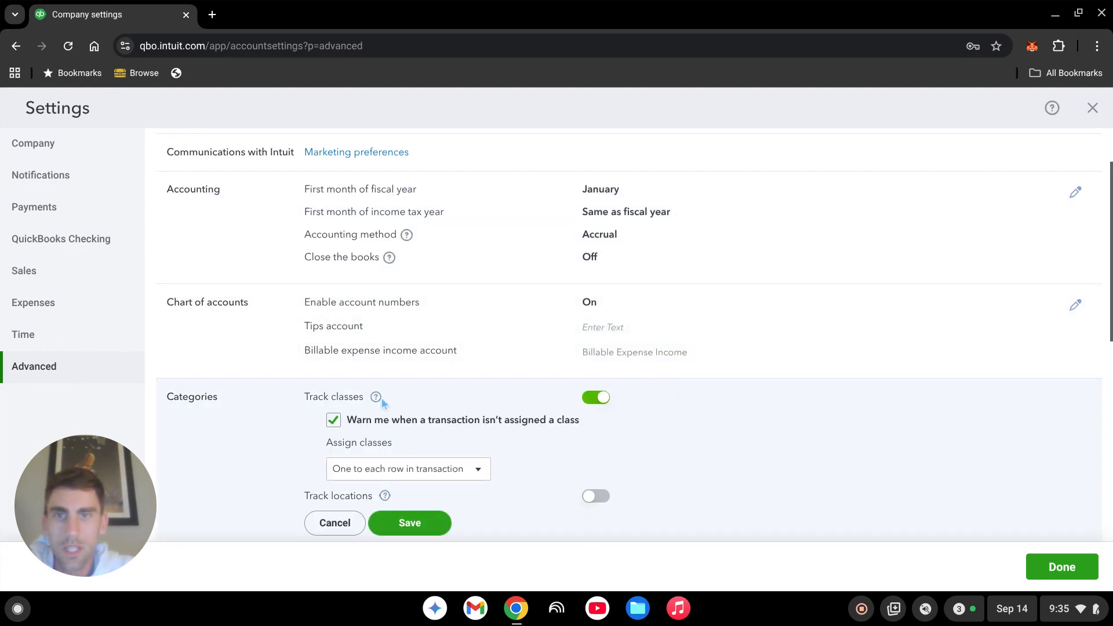
{"action": "left_click", "coordinate": [1093, 108]}
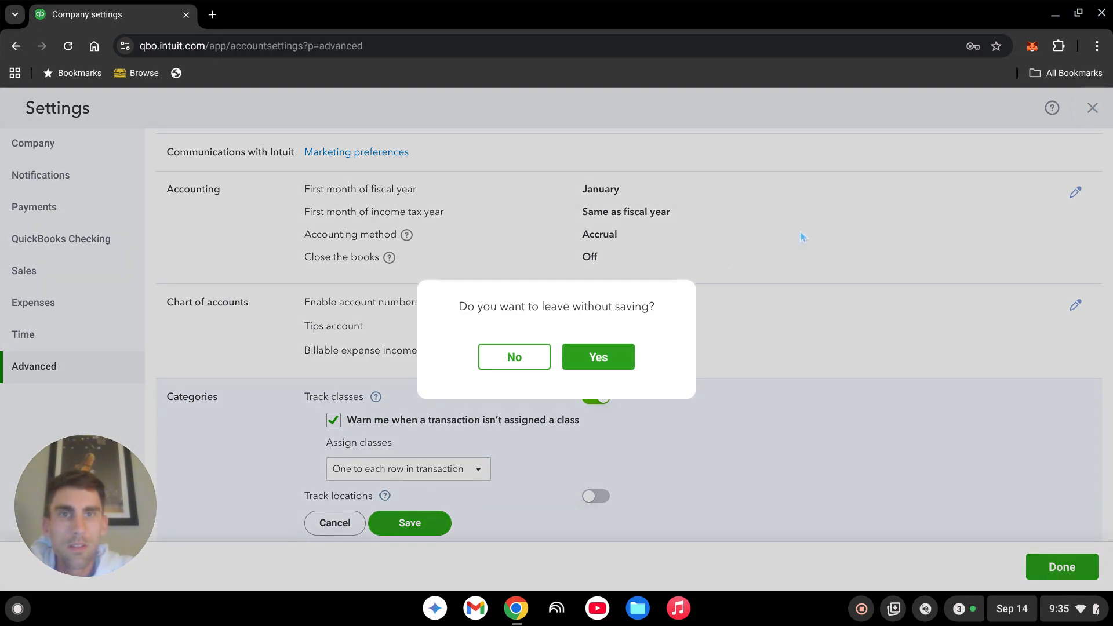
{"action": "left_click", "coordinate": [604, 355]}
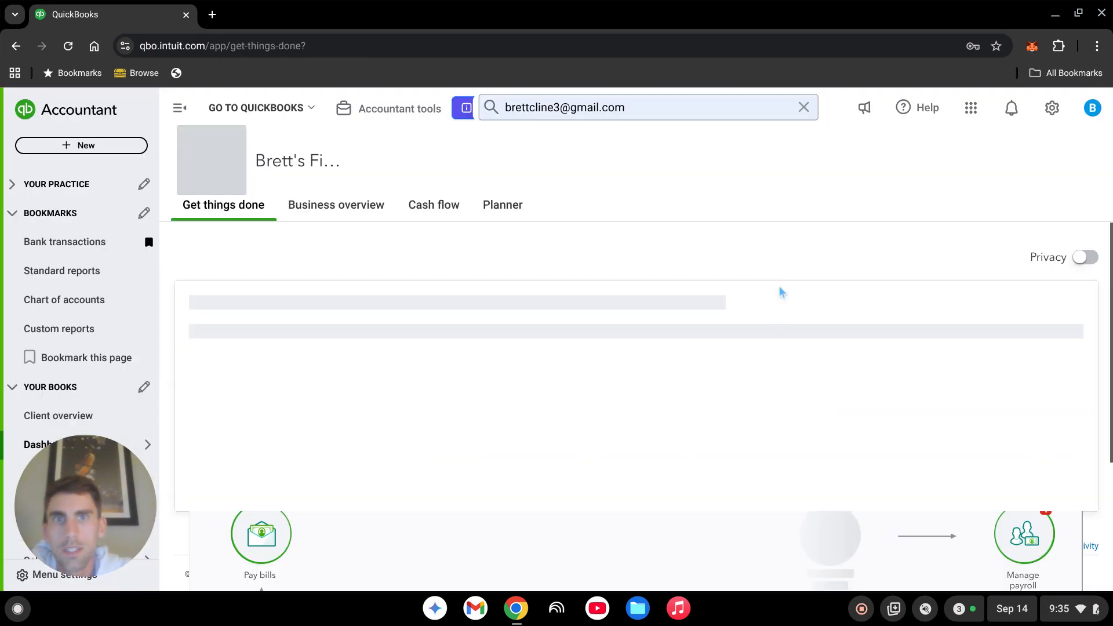
Step: Open the chart of accounts and filter it by "sales"
{"action": "left_click", "coordinate": [74, 308]}
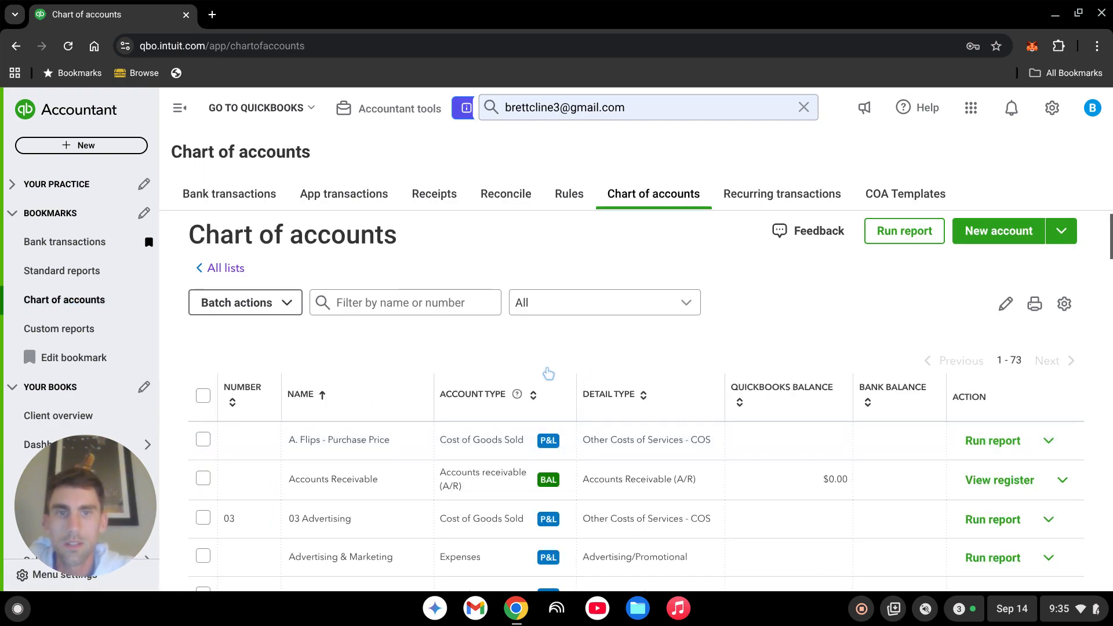
{"action": "left_click", "coordinate": [446, 294]}
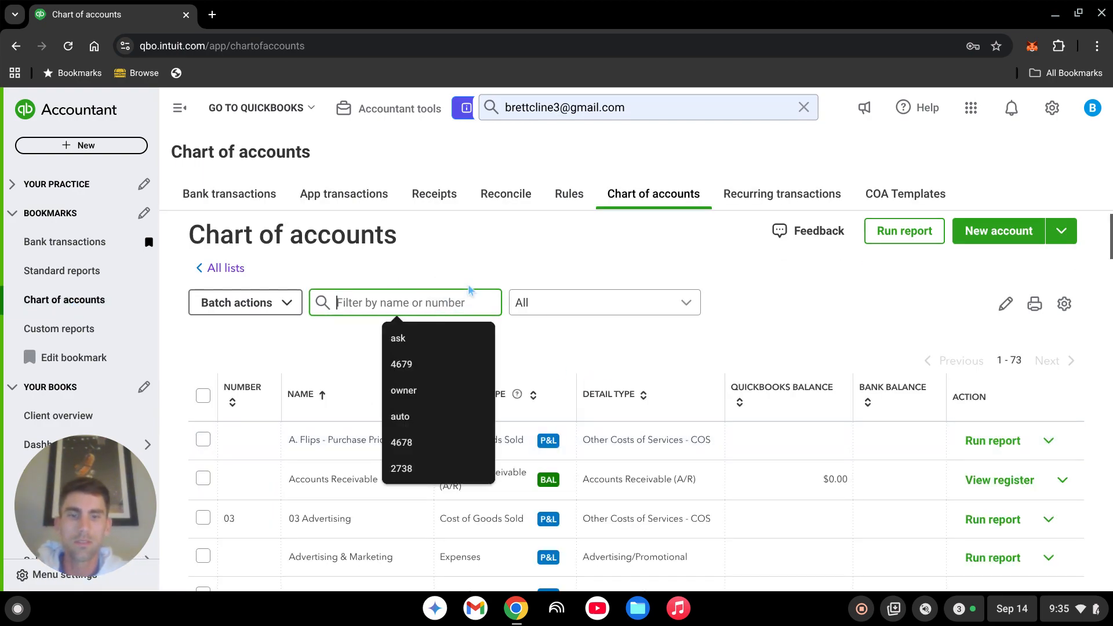
{"action": "type", "text": "sales"}
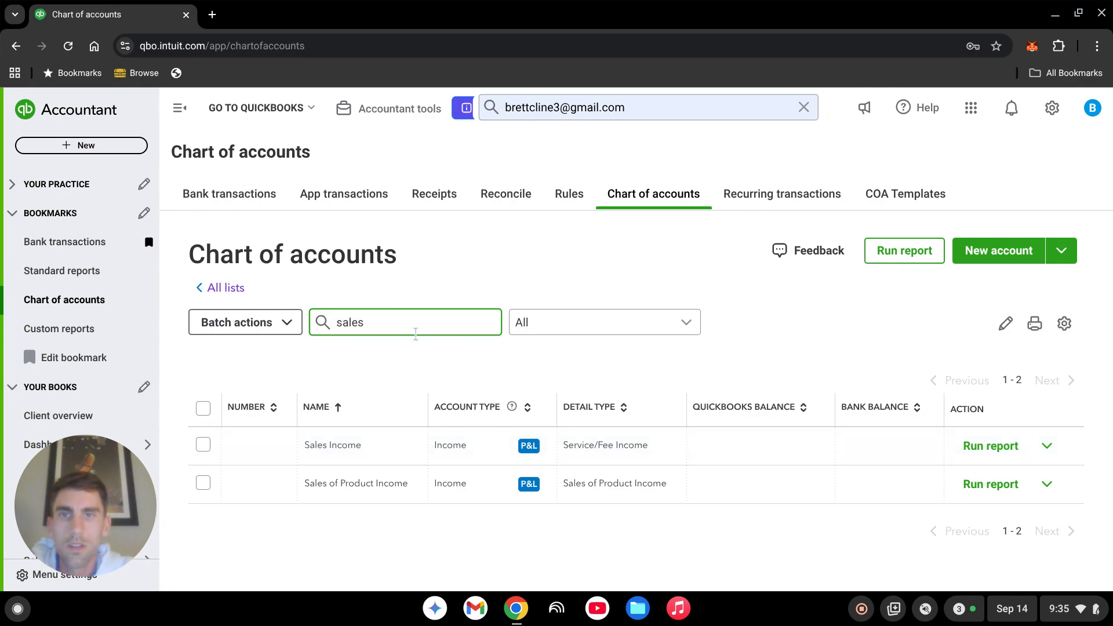
Step: Filter the chart of accounts by "payrol" and examine the Agent Wages payable and Payroll tax liability sub-accounts
{"action": "left_click_drag", "start_coordinate": [385, 331], "coordinate": [338, 321]}
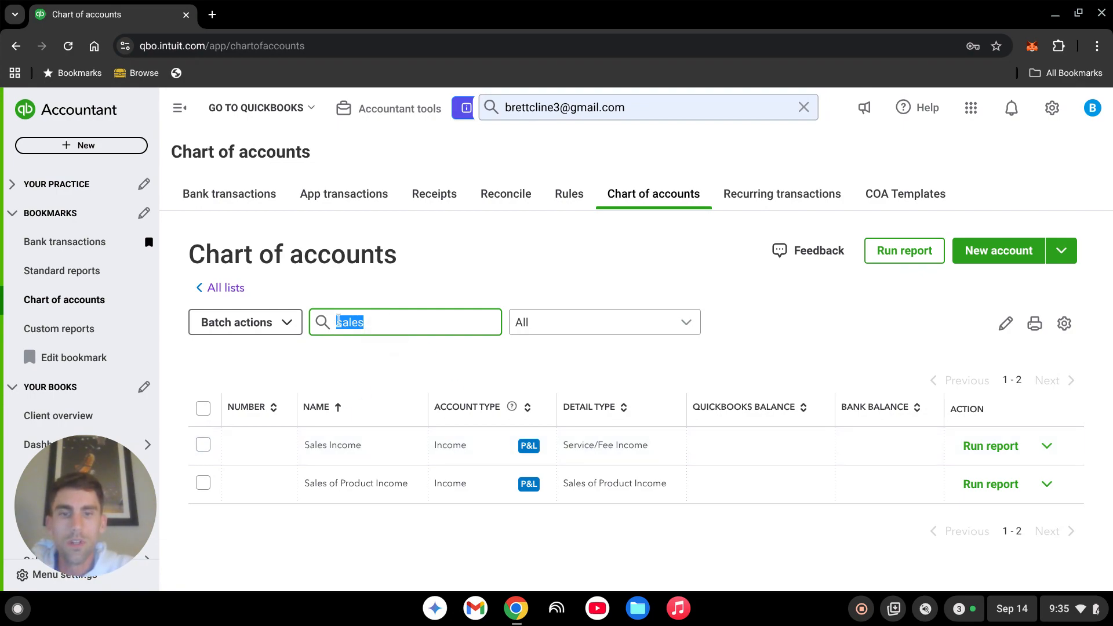
{"action": "type", "text": "payrol"}
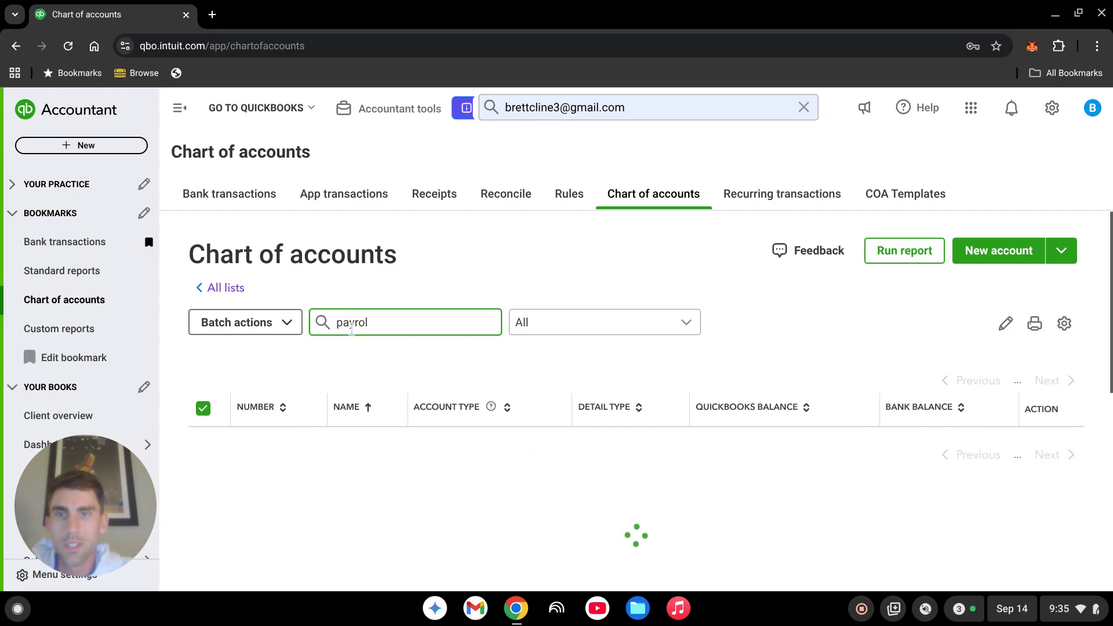
{"action": "scroll", "coordinate": [352, 414], "scroll_direction": "down", "scroll_amount": 1}
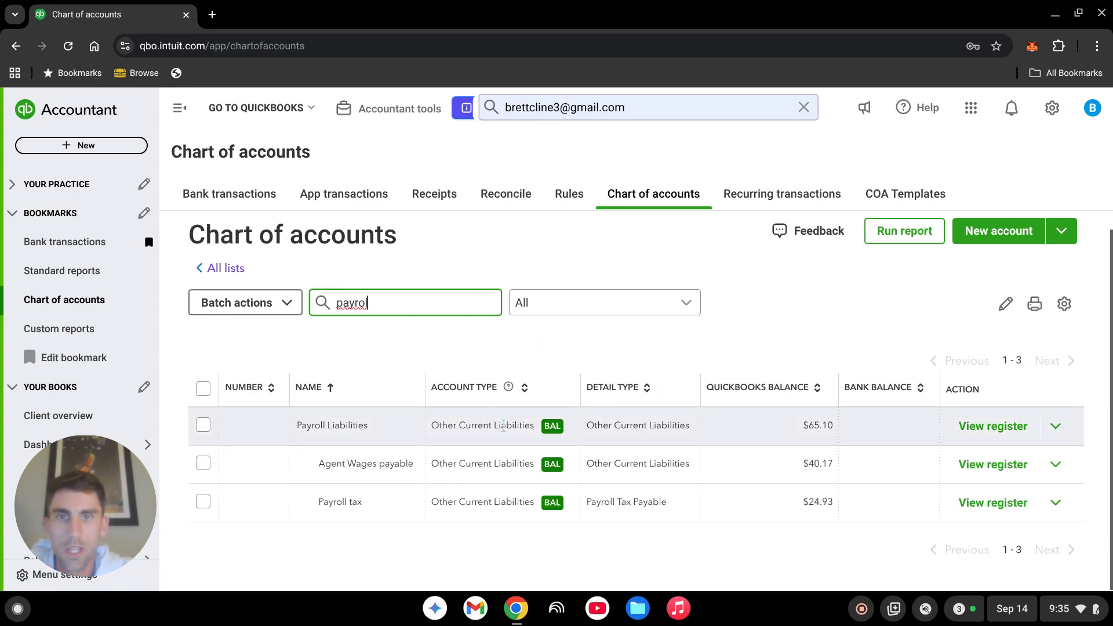
{"action": "left_click_drag", "start_coordinate": [318, 464], "coordinate": [413, 462]}
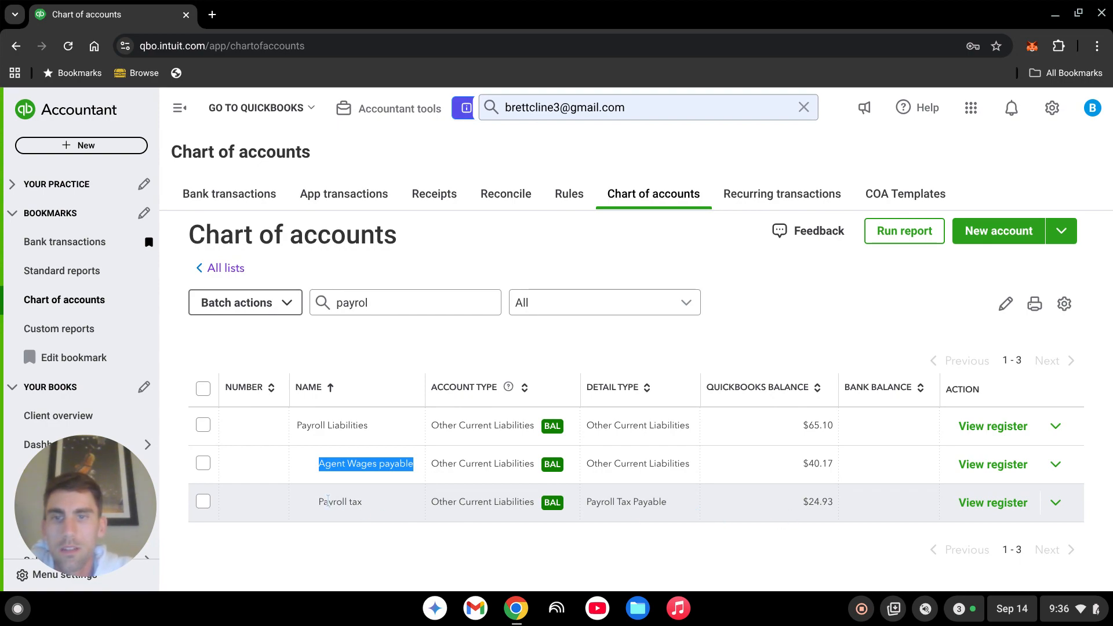
{"action": "left_click_drag", "start_coordinate": [321, 501], "coordinate": [372, 506]}
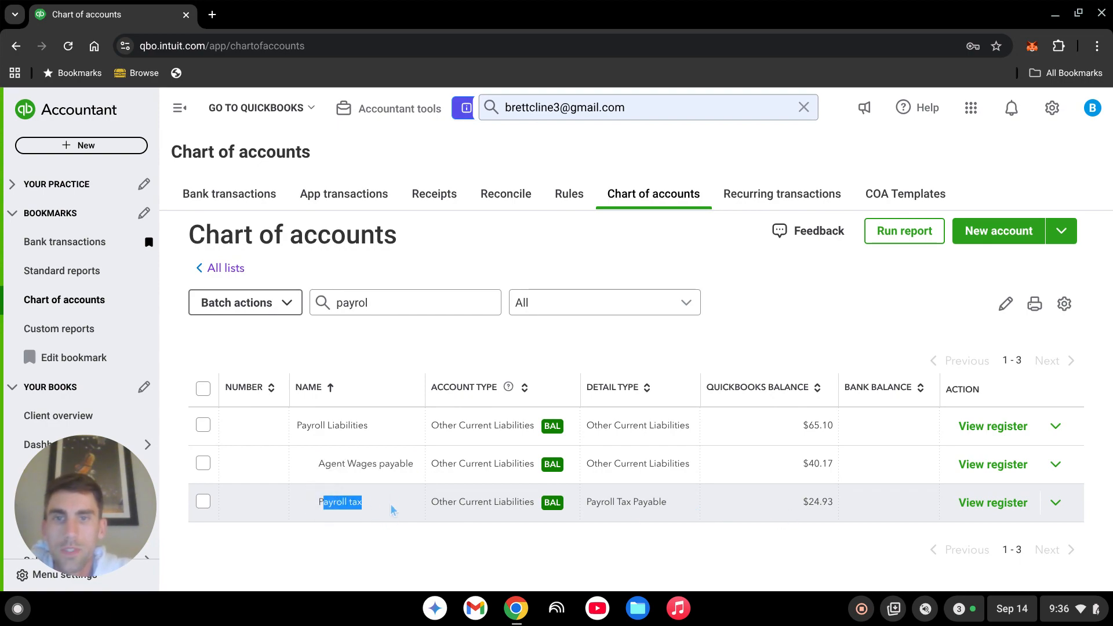
{"action": "left_click", "coordinate": [391, 510]}
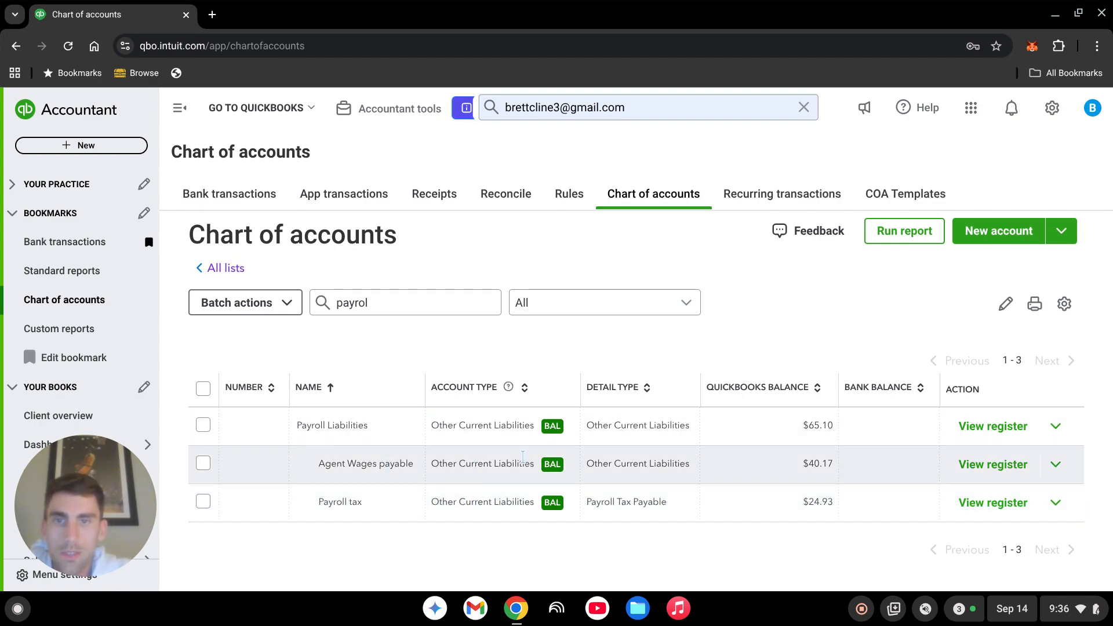
{"action": "left_click_drag", "start_coordinate": [334, 502], "coordinate": [368, 506]}
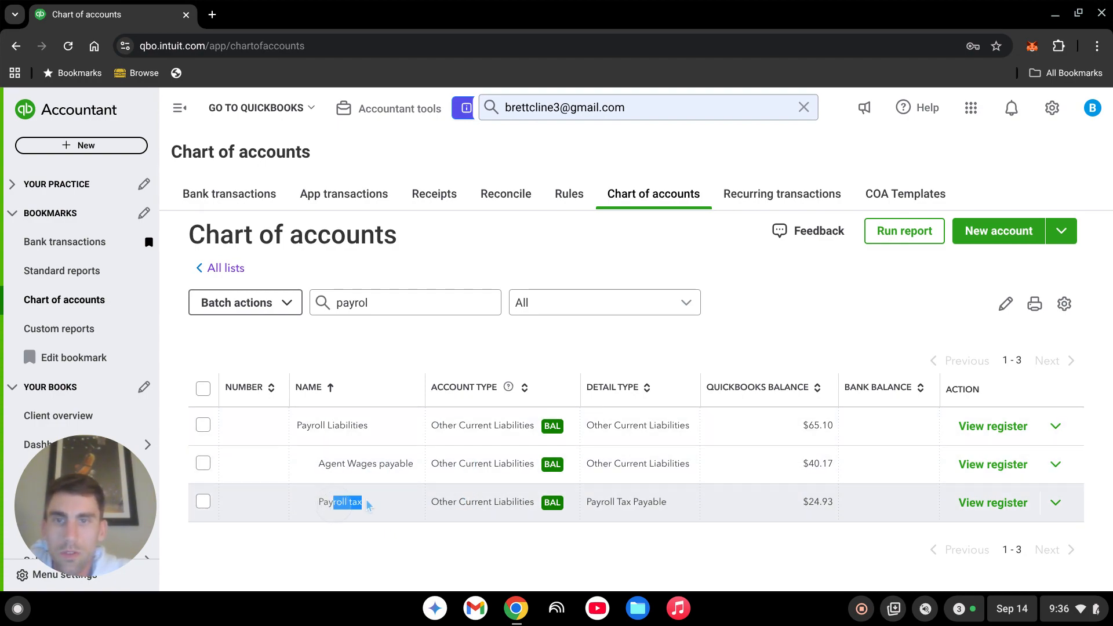
{"action": "left_click", "coordinate": [403, 500]}
Step: Filter the chart of accounts by "commiss" and examine the account type of Agent Commissions Expense
{"action": "left_click_drag", "start_coordinate": [380, 303], "coordinate": [286, 325]}
{"action": "type", "text": "commiss"}
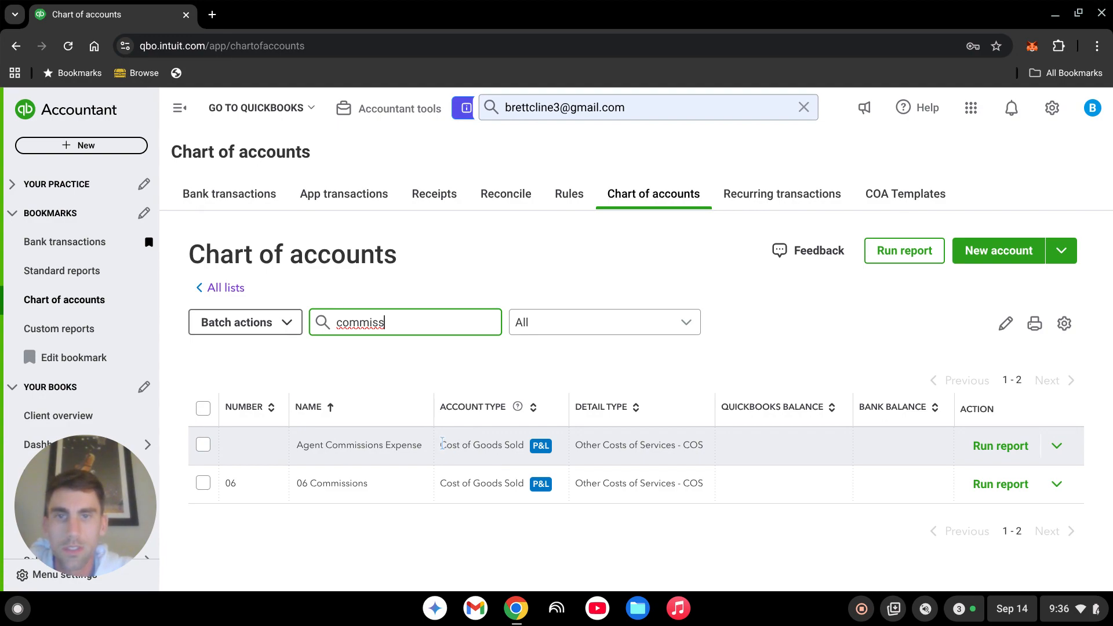
{"action": "left_click_drag", "start_coordinate": [442, 445], "coordinate": [531, 444]}
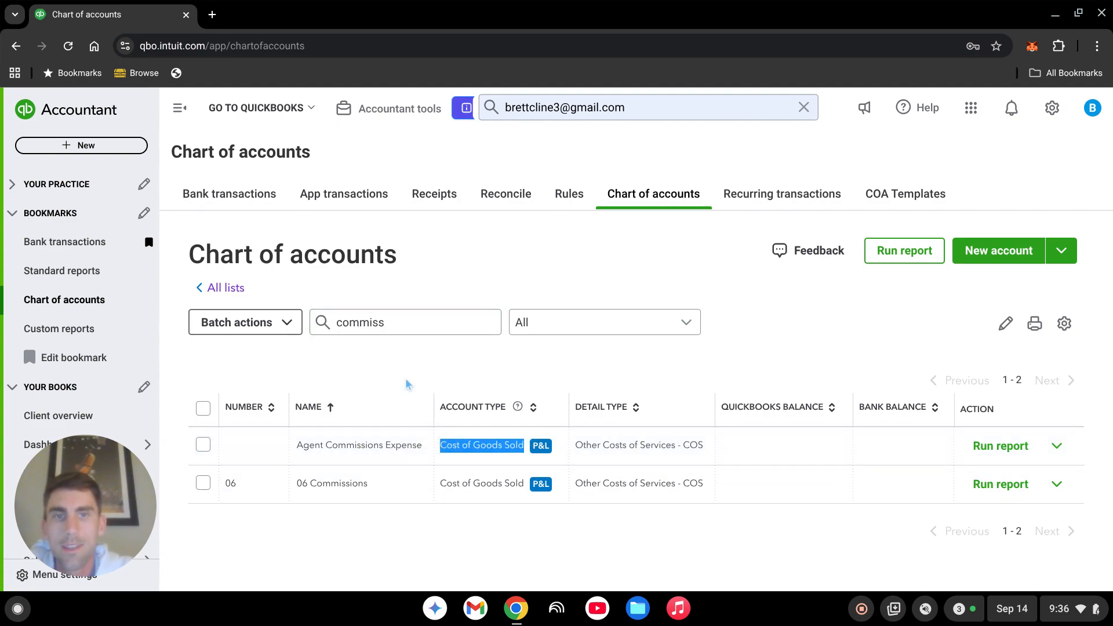
{"action": "left_click", "coordinate": [404, 324]}
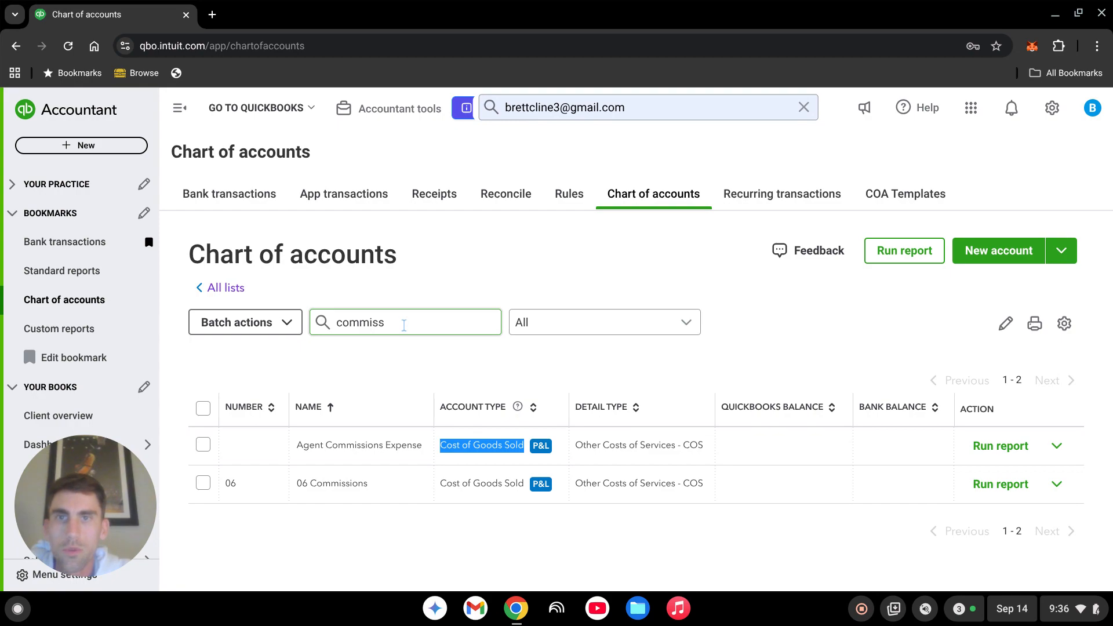
{"action": "left_click", "coordinate": [578, 374]}
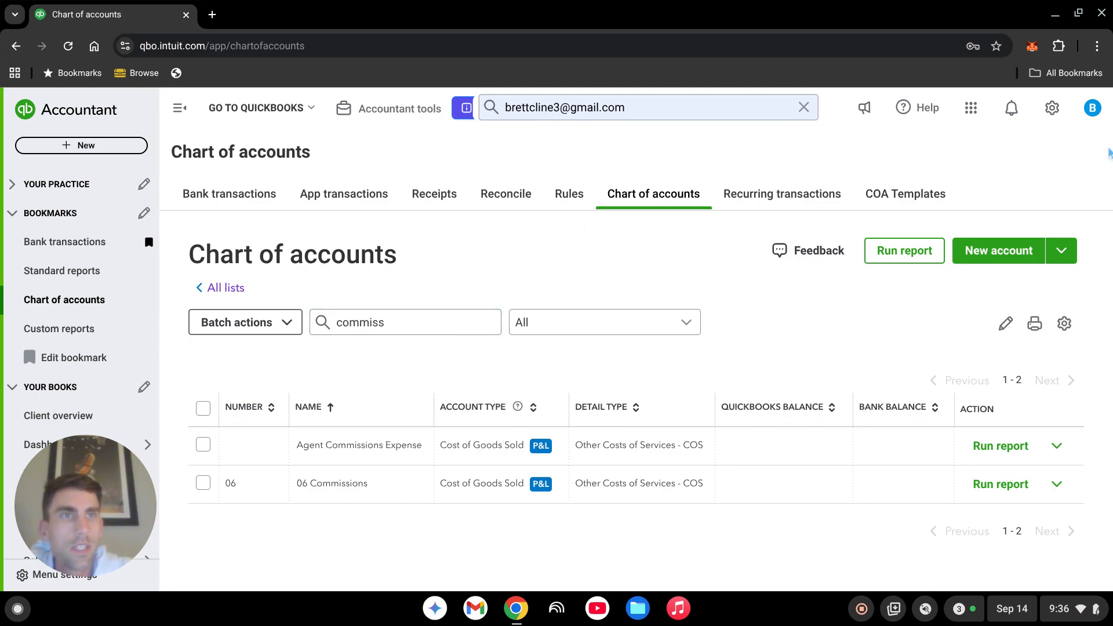
Step: Open the products and services list and sort it by category to bring up the Sales & Commissions items
{"action": "left_click", "coordinate": [1052, 108]}
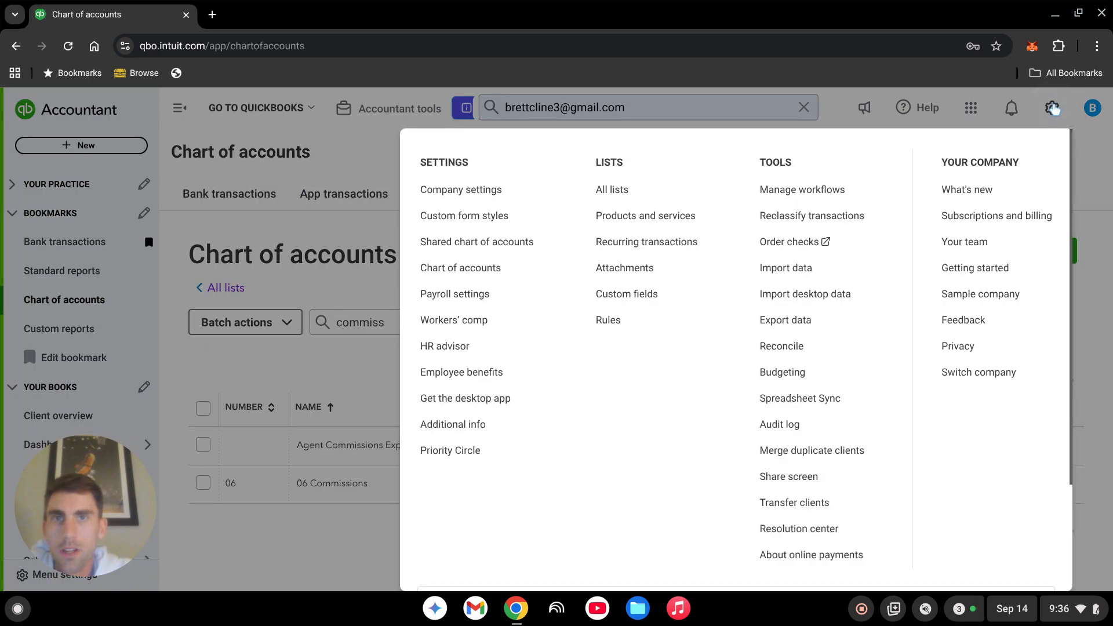
{"action": "left_click", "coordinate": [634, 218]}
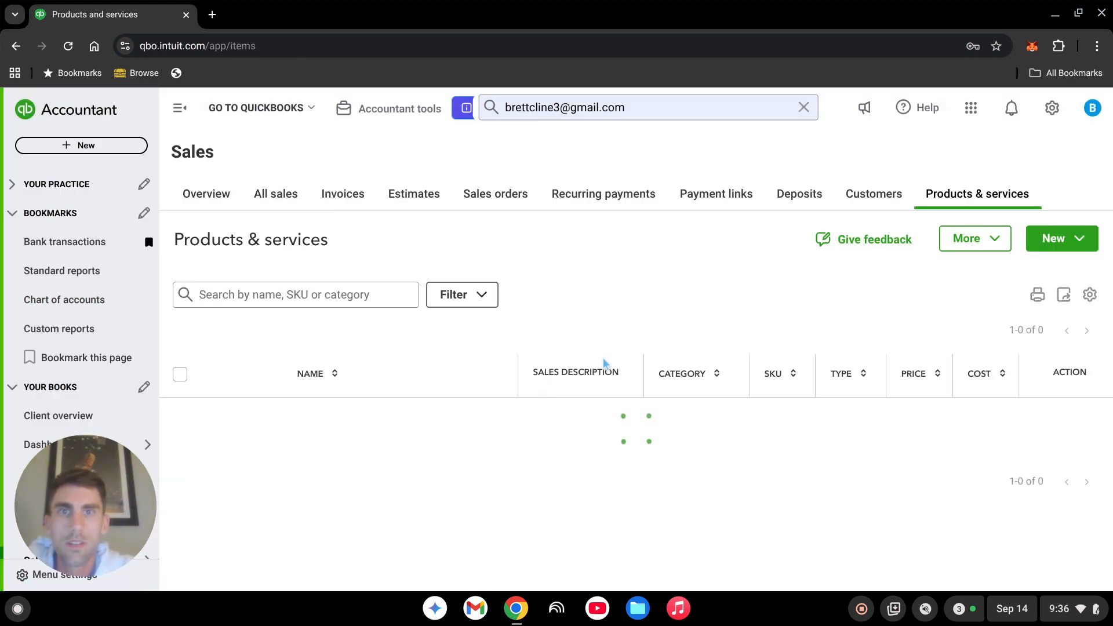
{"action": "scroll", "coordinate": [554, 311], "scroll_direction": "down", "scroll_amount": 3}
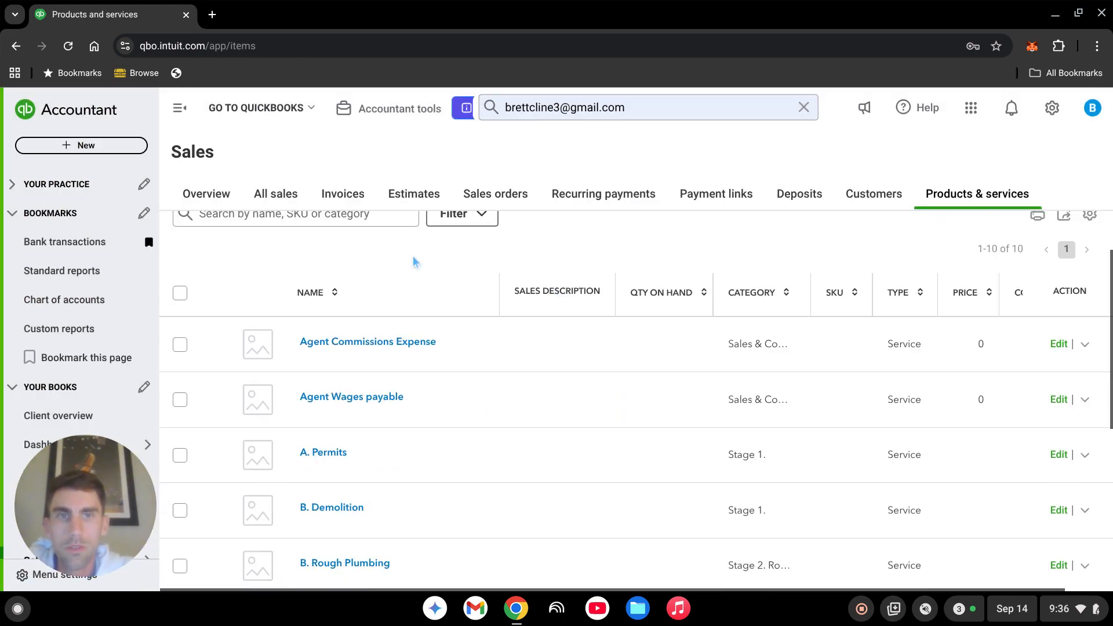
{"action": "left_click", "coordinate": [776, 297]}
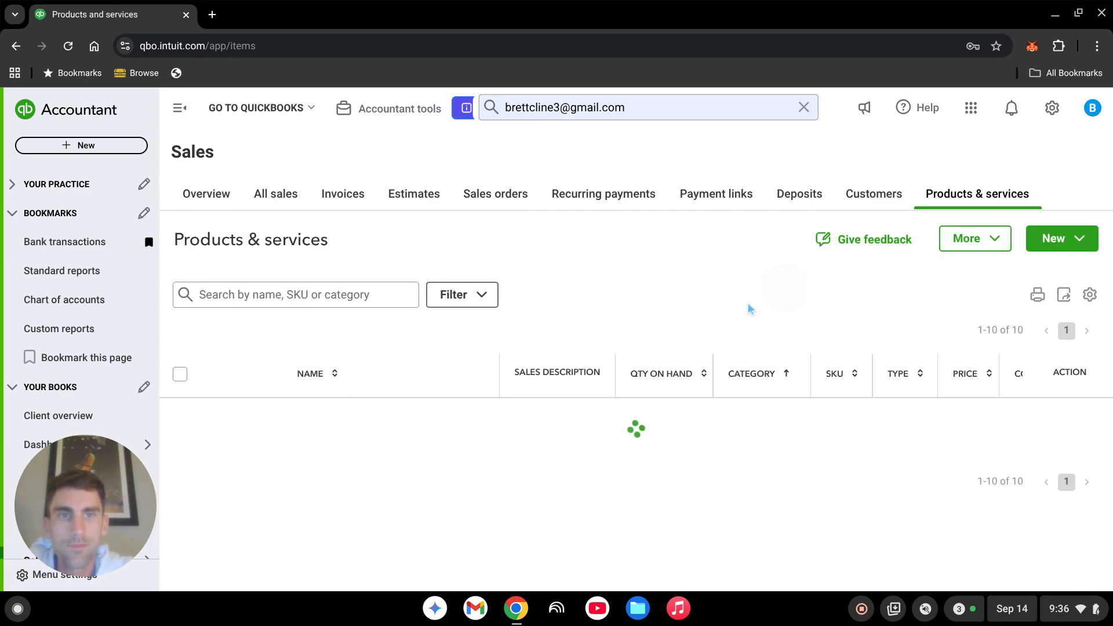
{"action": "scroll", "coordinate": [452, 319], "scroll_direction": "down", "scroll_amount": 3}
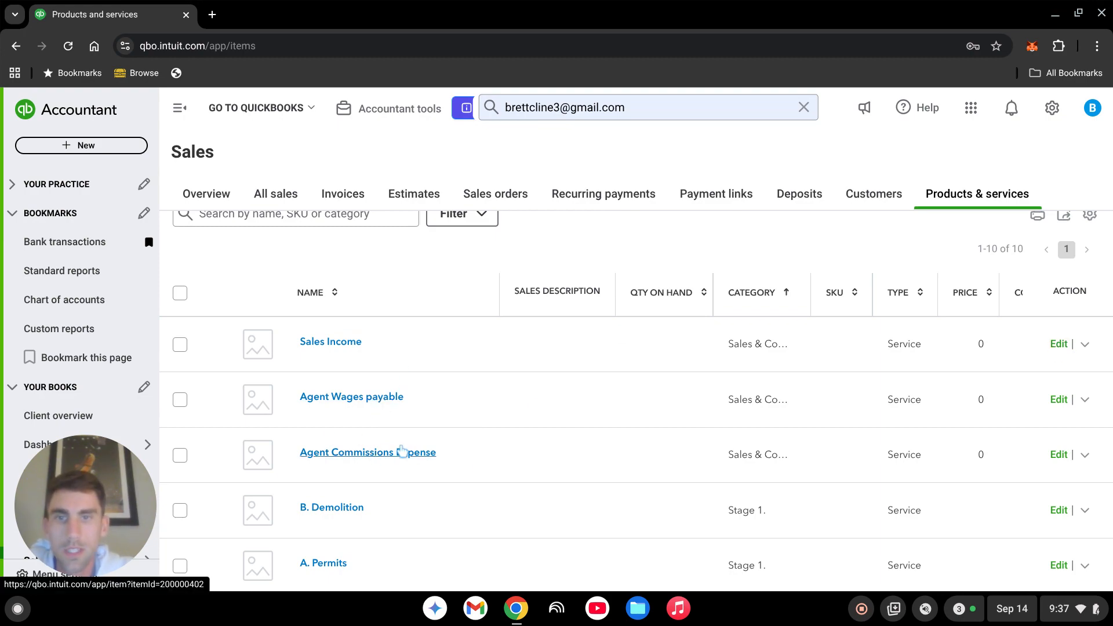
Step: Open the Sales Income service for editing, check its category and income account, and save it
{"action": "left_click", "coordinate": [1059, 344]}
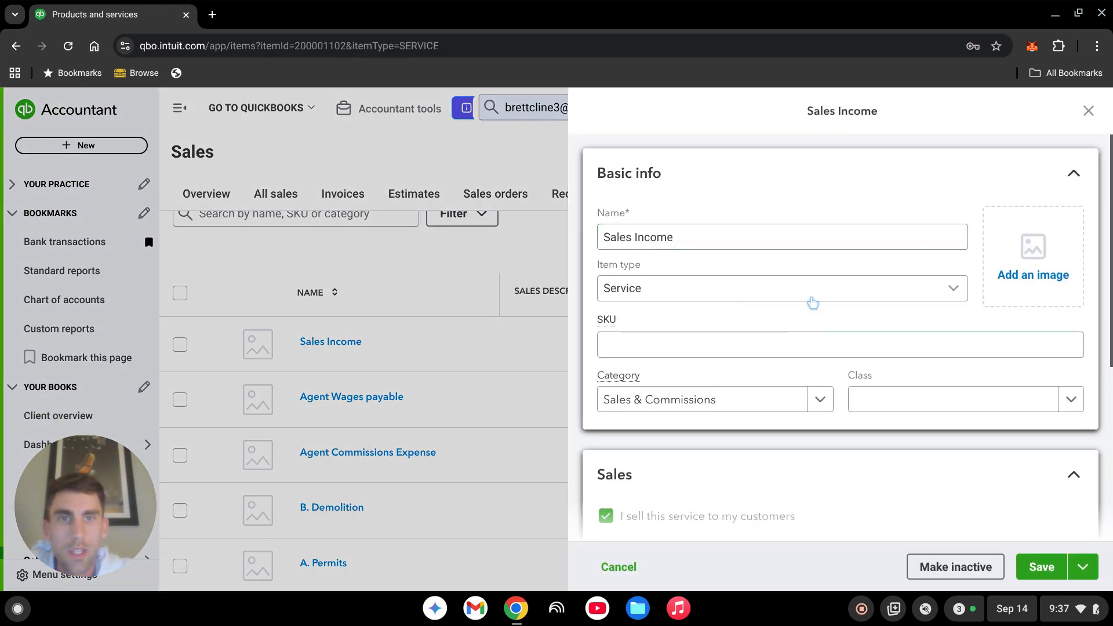
{"action": "scroll", "coordinate": [812, 303], "scroll_direction": "down", "scroll_amount": 3}
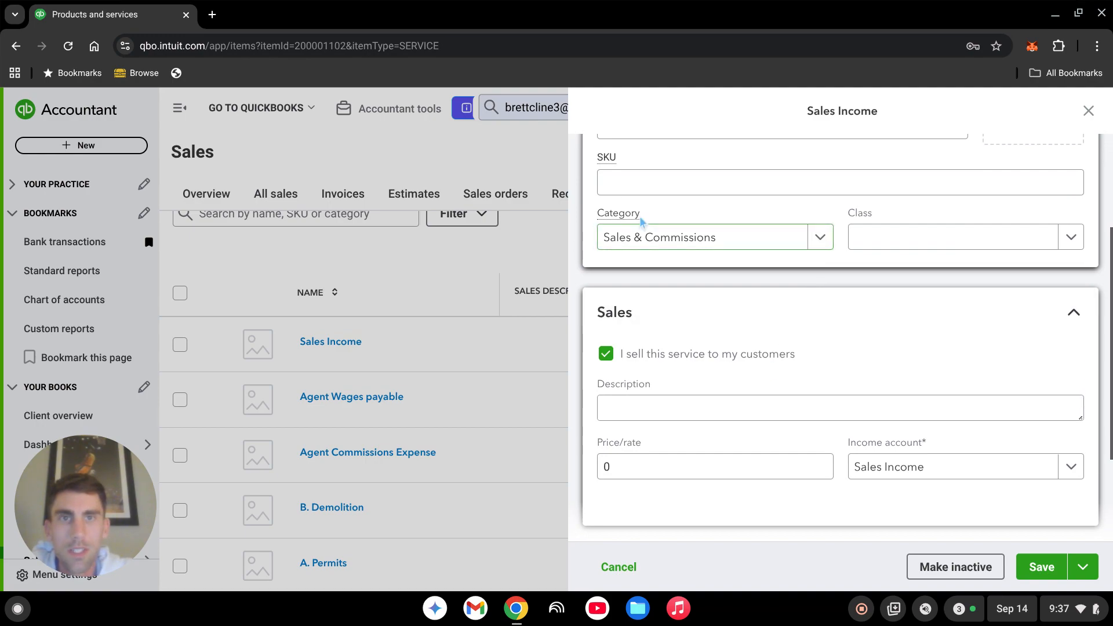
{"action": "scroll", "coordinate": [786, 273], "scroll_direction": "down", "scroll_amount": 2}
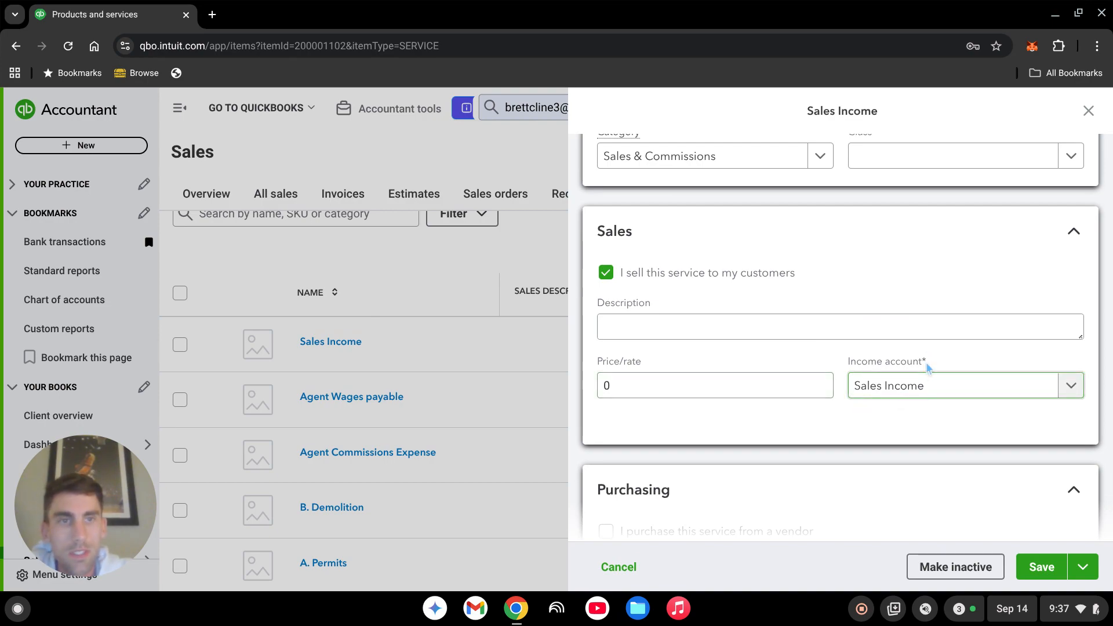
{"action": "left_click", "coordinate": [1043, 568]}
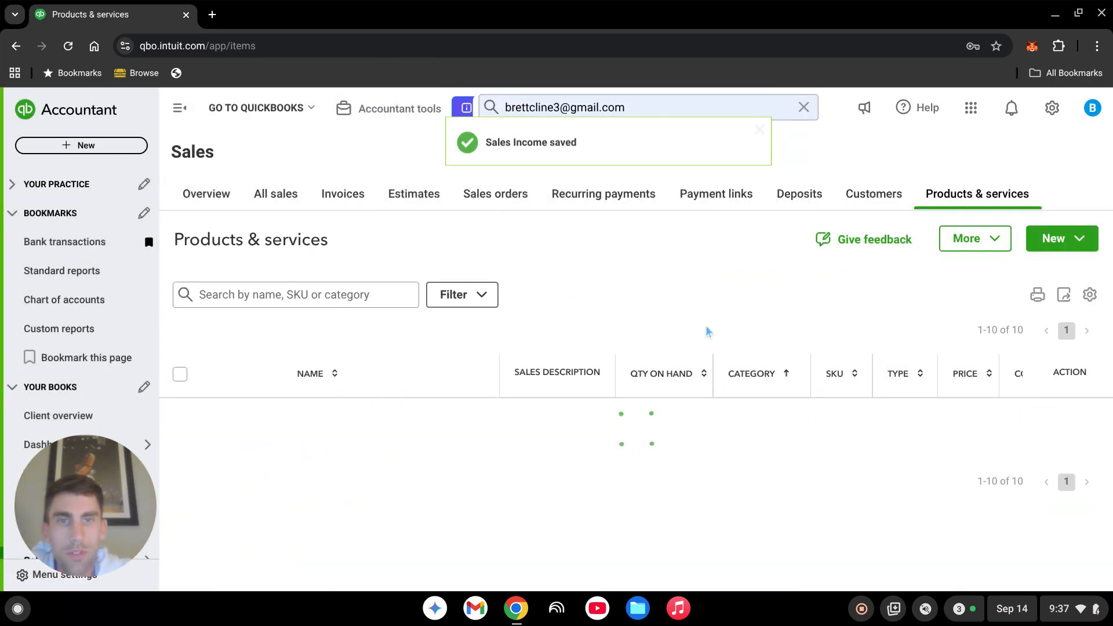
Step: Open the Agent Wages payable service for editing, check its category and income account, and save it
{"action": "scroll", "coordinate": [557, 377], "scroll_direction": "down", "scroll_amount": 1}
{"action": "left_click", "coordinate": [1058, 399]}
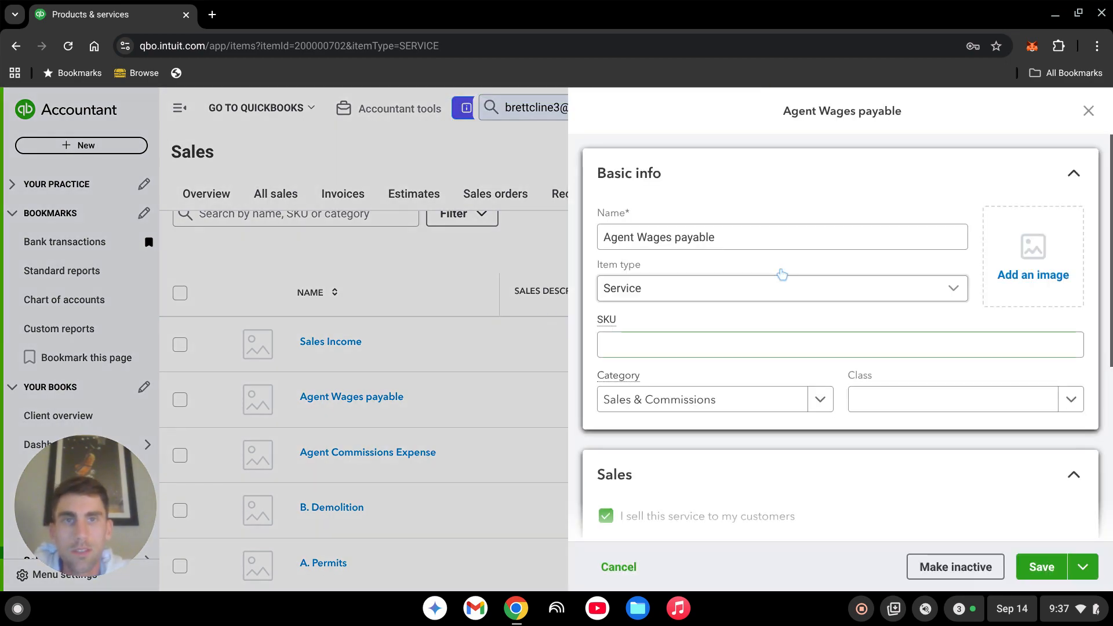
{"action": "scroll", "coordinate": [795, 292], "scroll_direction": "down", "scroll_amount": 1}
{"action": "scroll", "coordinate": [793, 296], "scroll_direction": "down", "scroll_amount": 3}
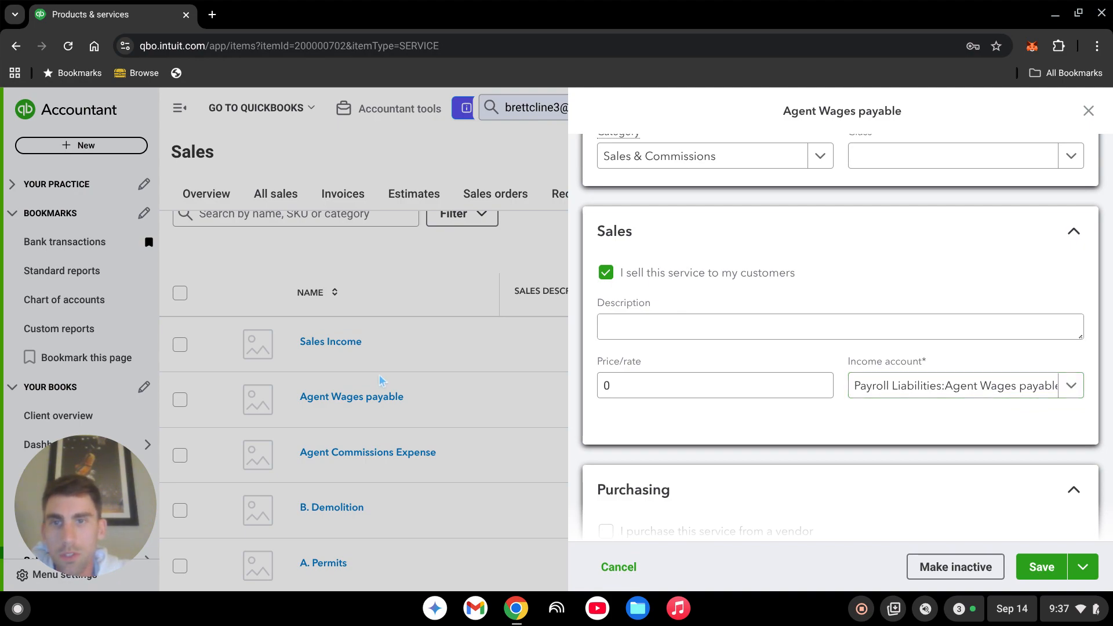
{"action": "left_click", "coordinate": [1044, 570]}
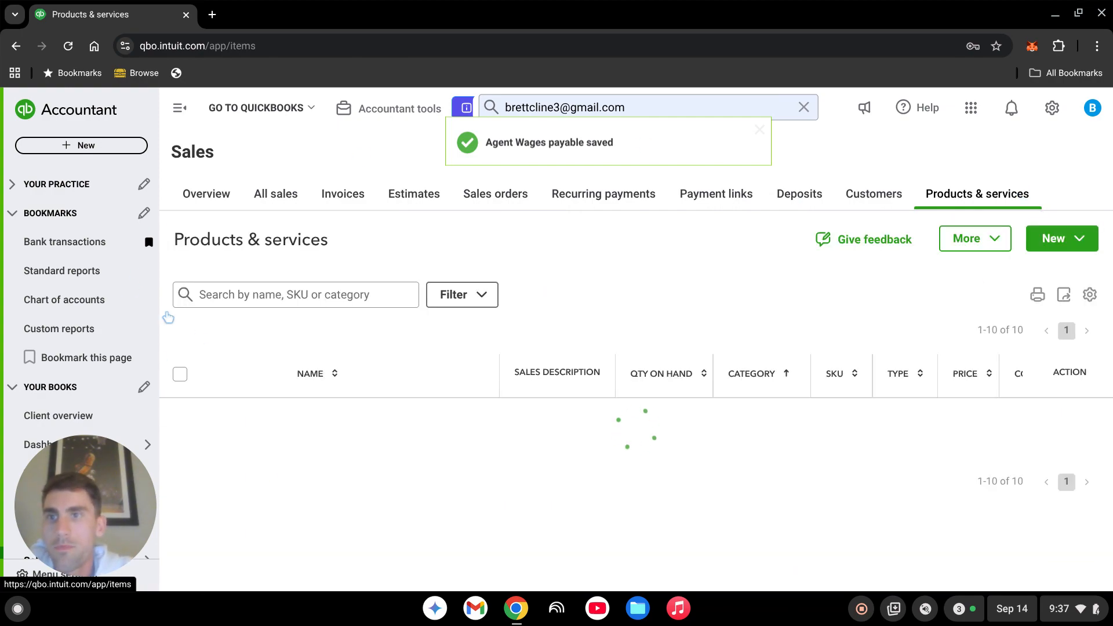
Step: Open the bank transactions and review the pending Cigna receipt and the payroll payments for AMC Investments
{"action": "left_click", "coordinate": [80, 243]}
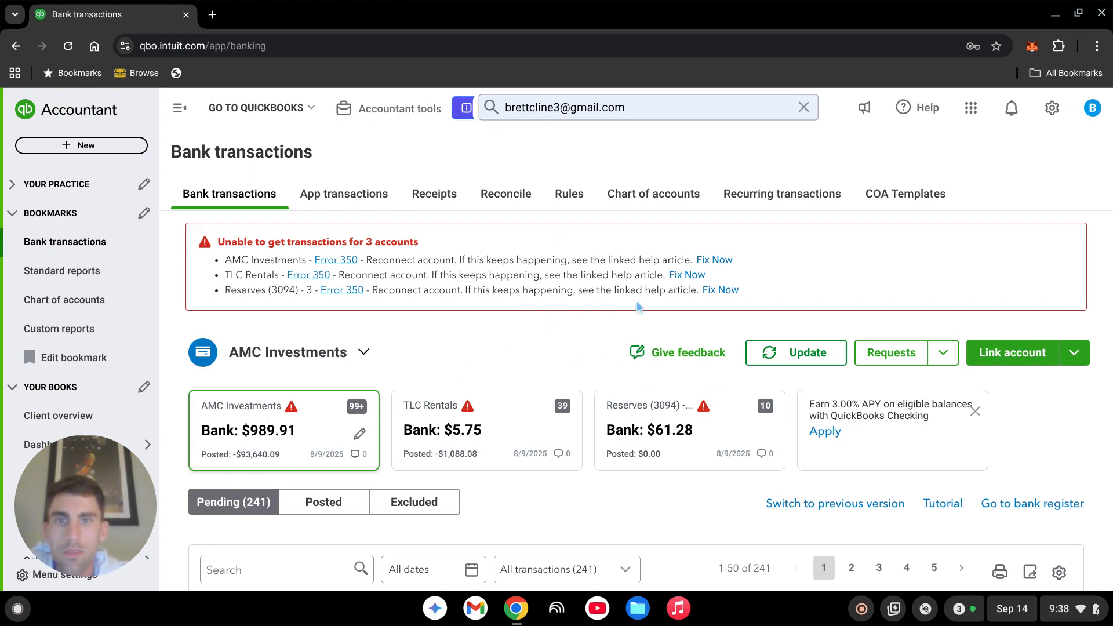
{"action": "scroll", "coordinate": [526, 357], "scroll_direction": "down", "scroll_amount": 1}
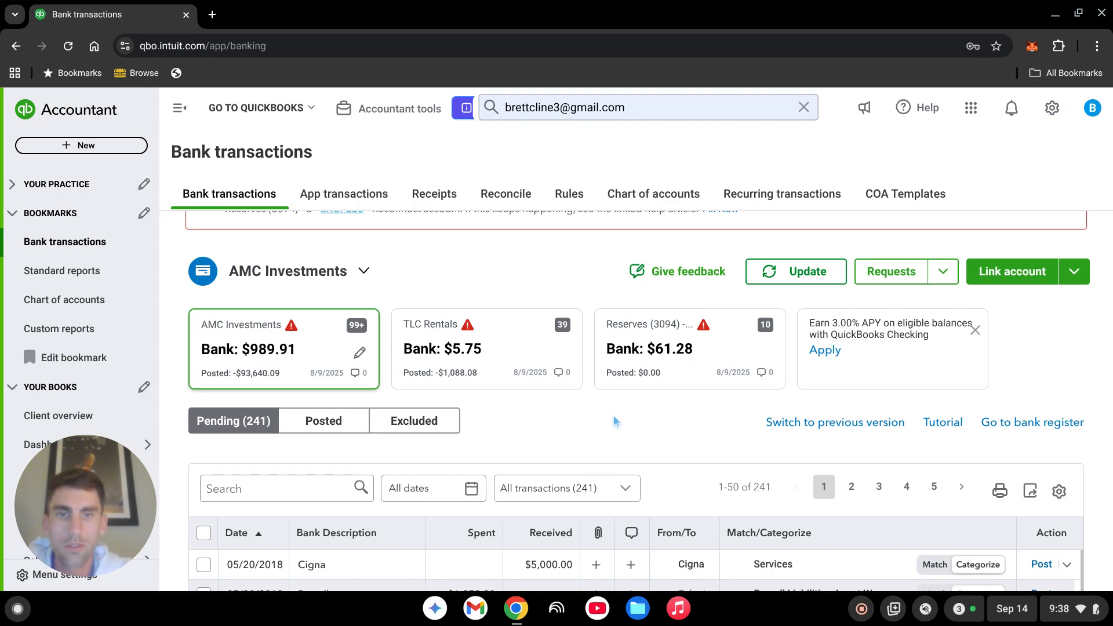
{"action": "scroll", "coordinate": [667, 383], "scroll_direction": "down", "scroll_amount": 2}
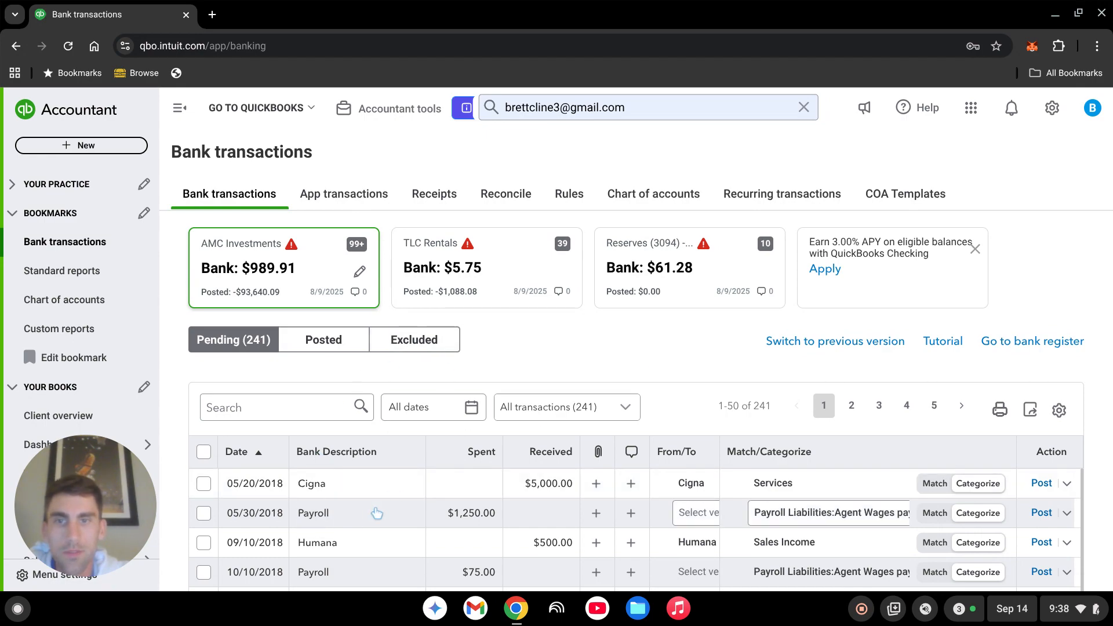
{"action": "scroll", "coordinate": [442, 510], "scroll_direction": "up", "scroll_amount": 2}
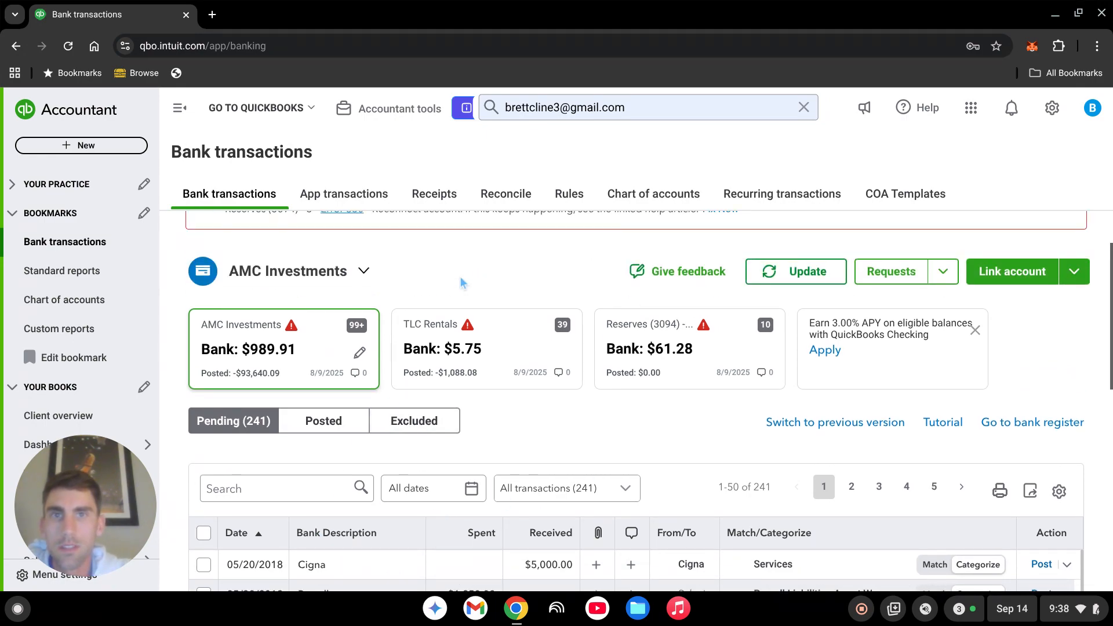
Step: Create a new invoice and select Cigna as its customer
{"action": "left_click", "coordinate": [80, 147]}
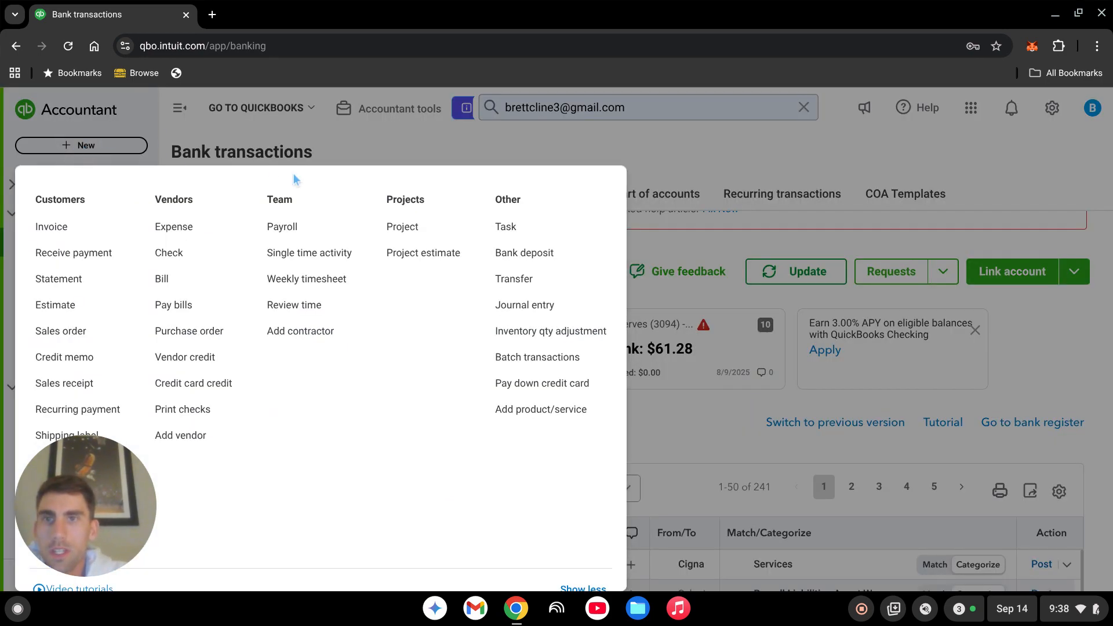
{"action": "left_click", "coordinate": [65, 230]}
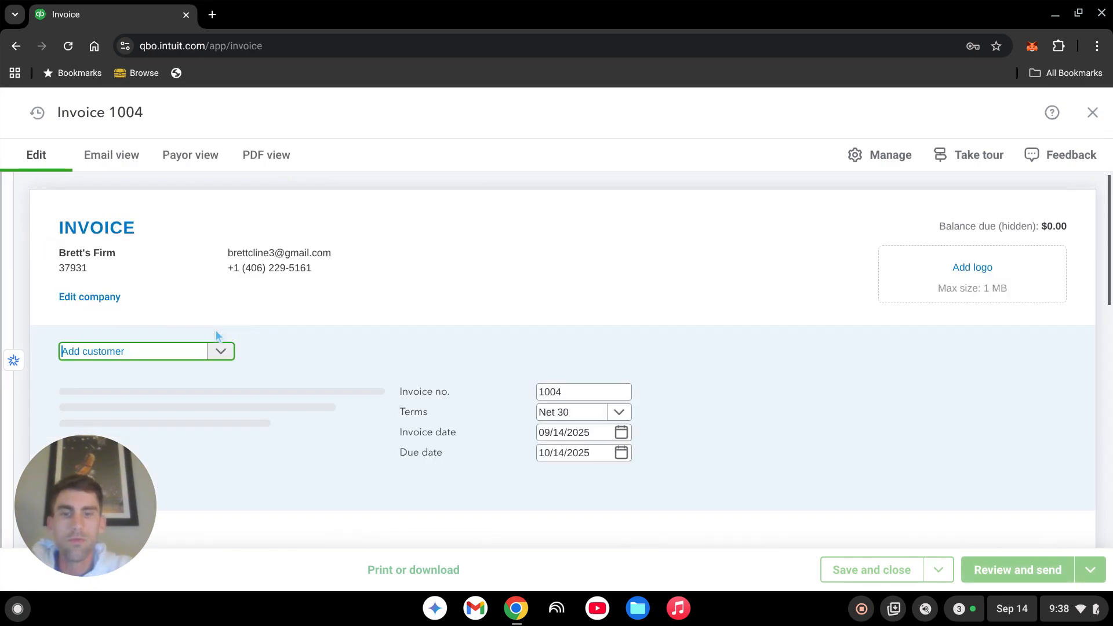
{"action": "type", "text": "Cign"}
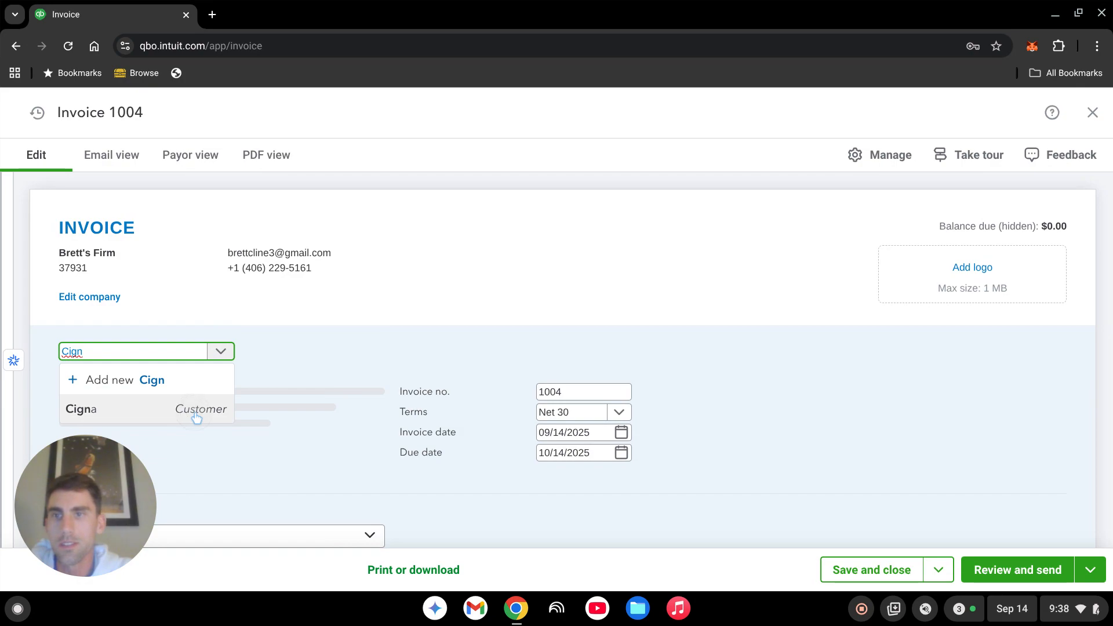
{"action": "left_click", "coordinate": [196, 418]}
{"action": "left_click_drag", "start_coordinate": [74, 503], "coordinate": [557, 145]}
Step: Set the invoice date to 09/14/2018 and the due date to 10/14/2018
{"action": "scroll", "coordinate": [617, 330], "scroll_direction": "down", "scroll_amount": 1}
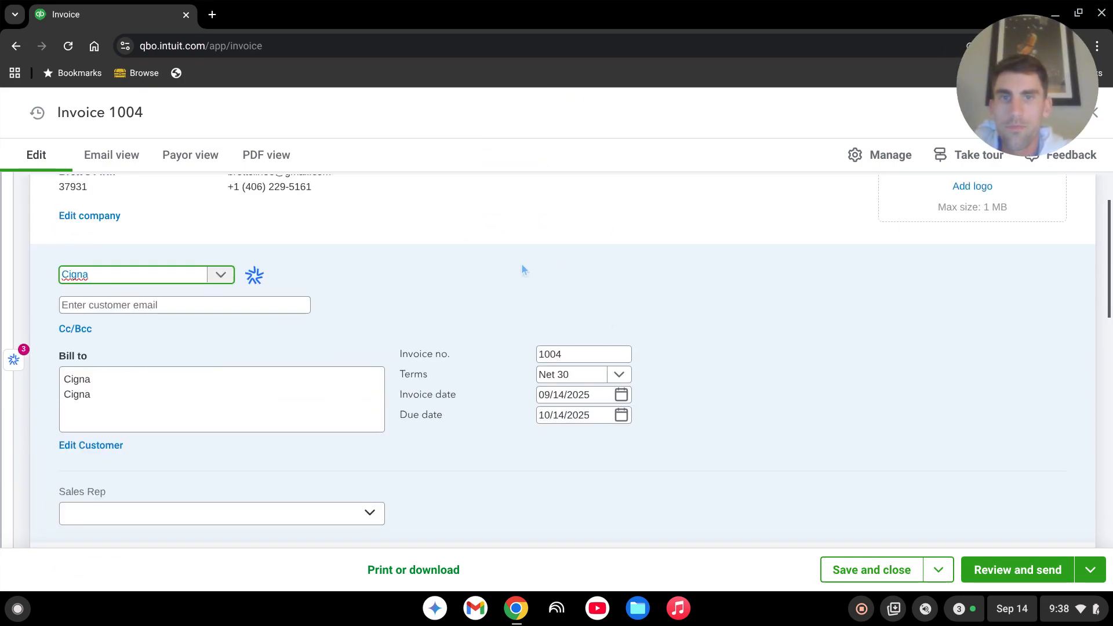
{"action": "scroll", "coordinate": [522, 269], "scroll_direction": "down", "scroll_amount": 1}
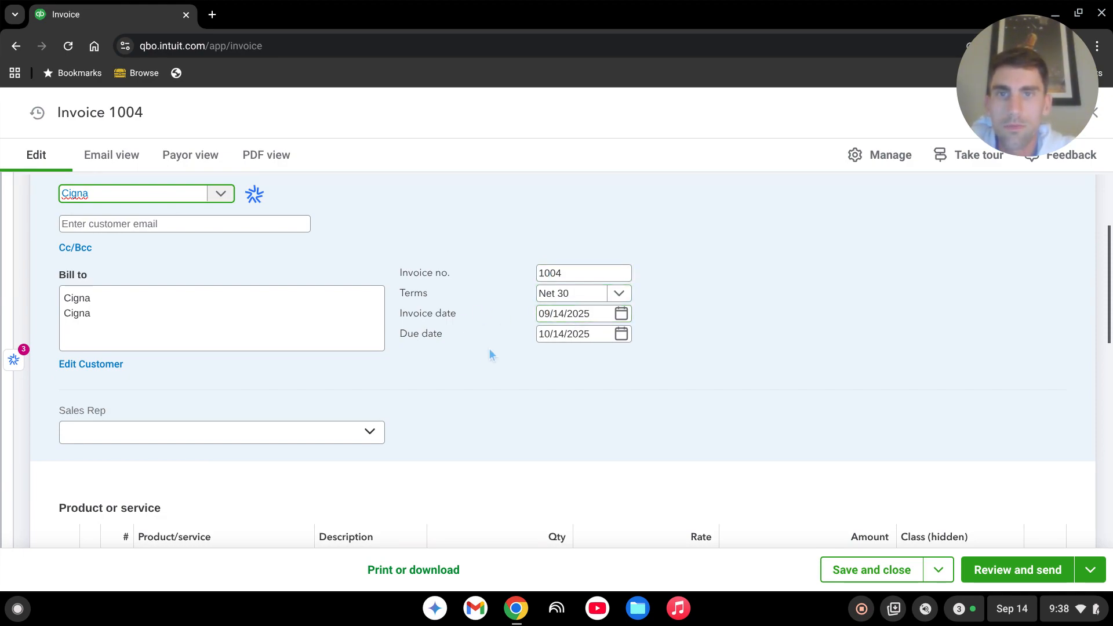
{"action": "left_click", "coordinate": [594, 313]}
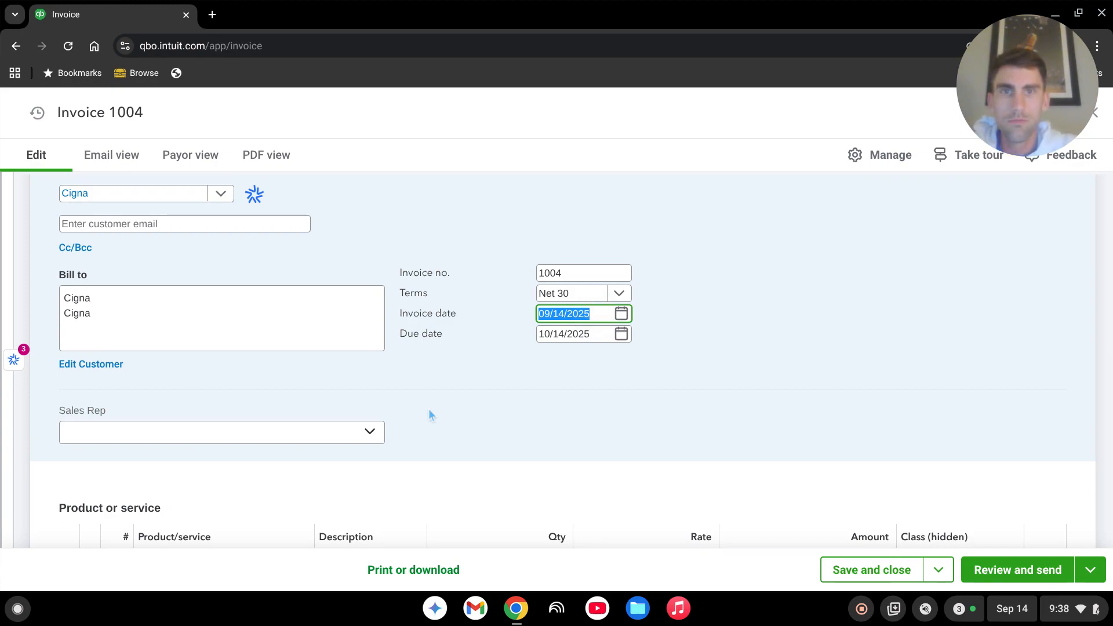
{"action": "left_click", "coordinate": [593, 381]}
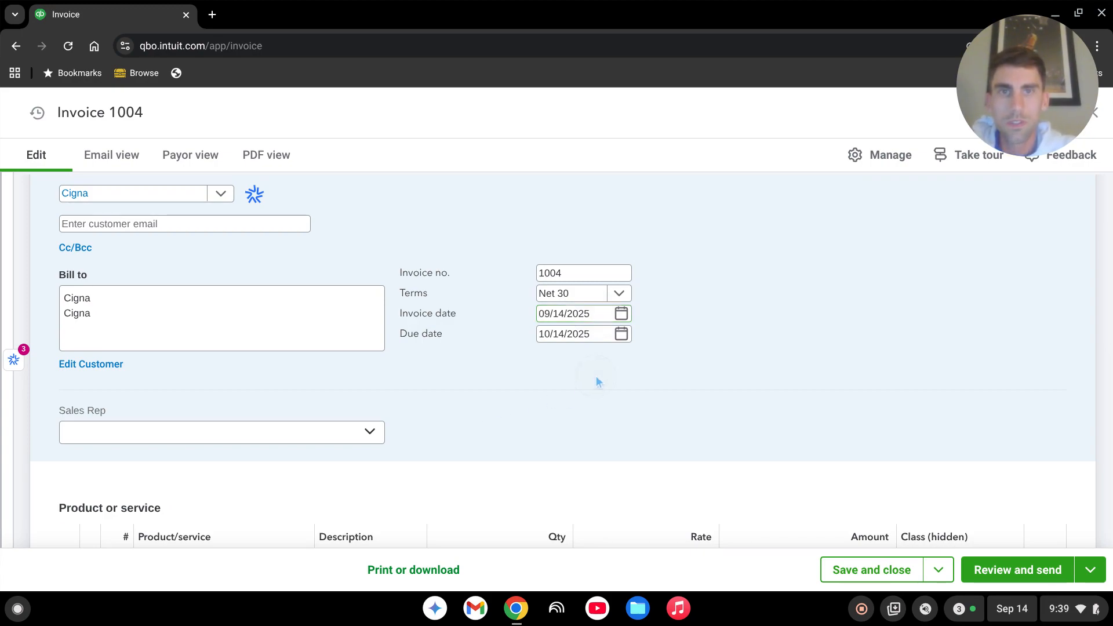
{"action": "left_click", "coordinate": [598, 317]}
{"action": "left_click", "coordinate": [602, 316]}
{"action": "key", "text": "BackSpace"}
{"action": "key", "text": "BackSpace"}
{"action": "type", "text": "18"}
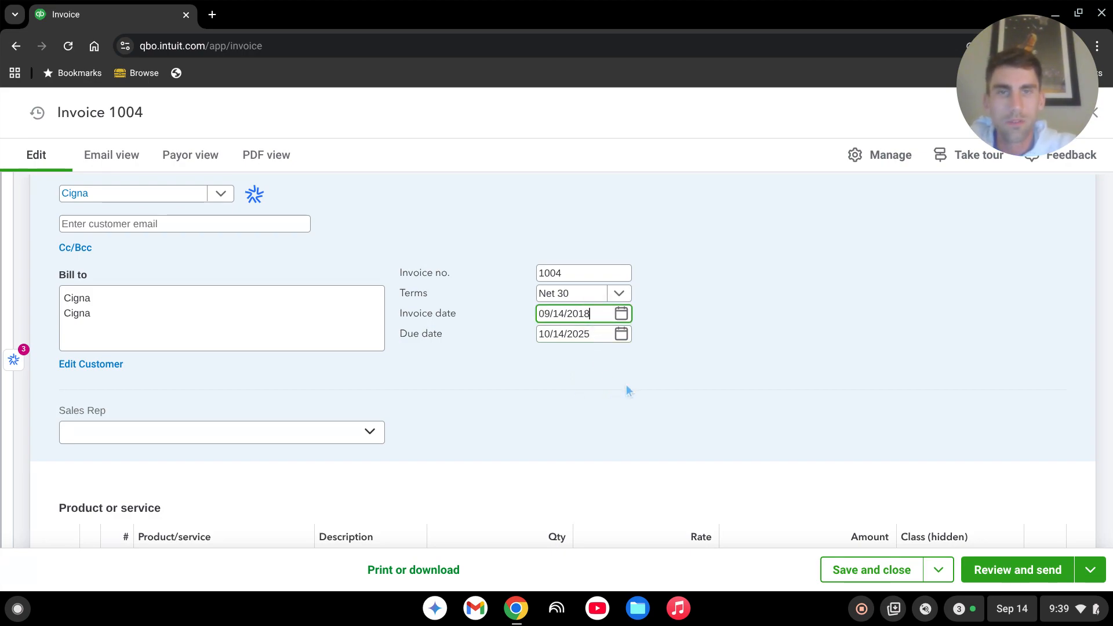
{"action": "left_click", "coordinate": [603, 334]}
{"action": "left_click", "coordinate": [591, 371]}
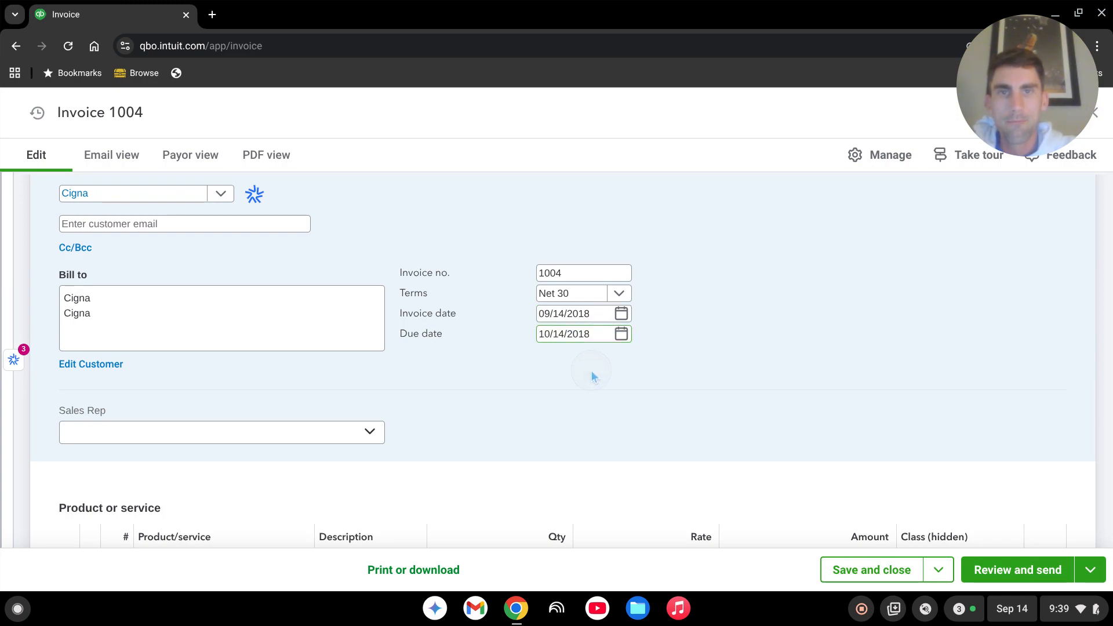
Step: Add the Sales Income service from Sales & Commissions as the first invoice line
{"action": "scroll", "coordinate": [607, 366], "scroll_direction": "down", "scroll_amount": 2}
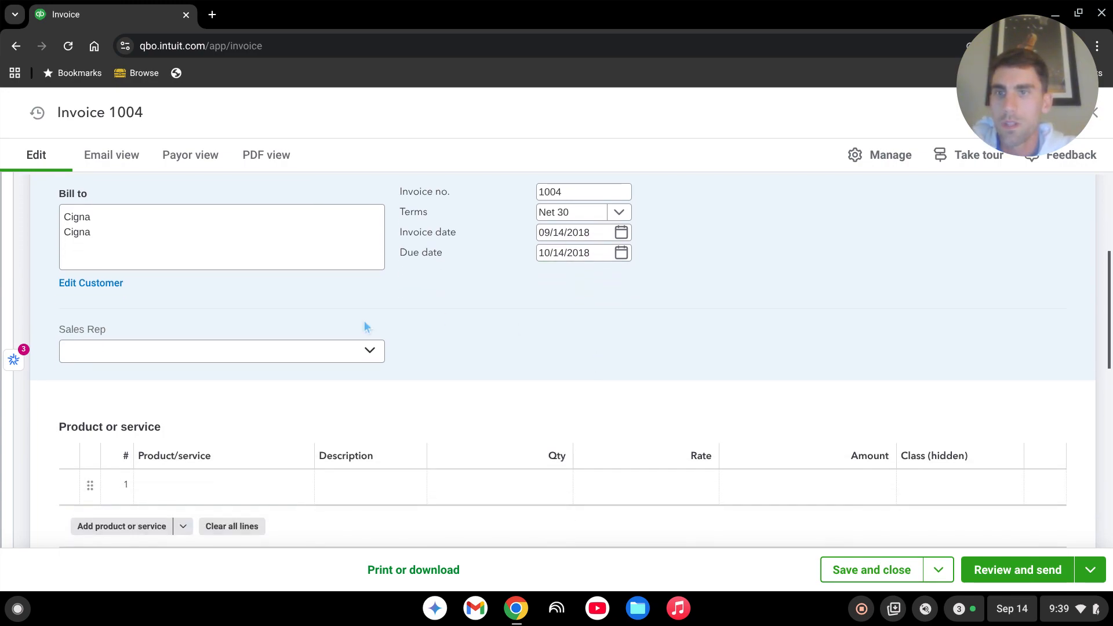
{"action": "scroll", "coordinate": [406, 348], "scroll_direction": "down", "scroll_amount": 2}
{"action": "scroll", "coordinate": [486, 339], "scroll_direction": "up", "scroll_amount": 5}
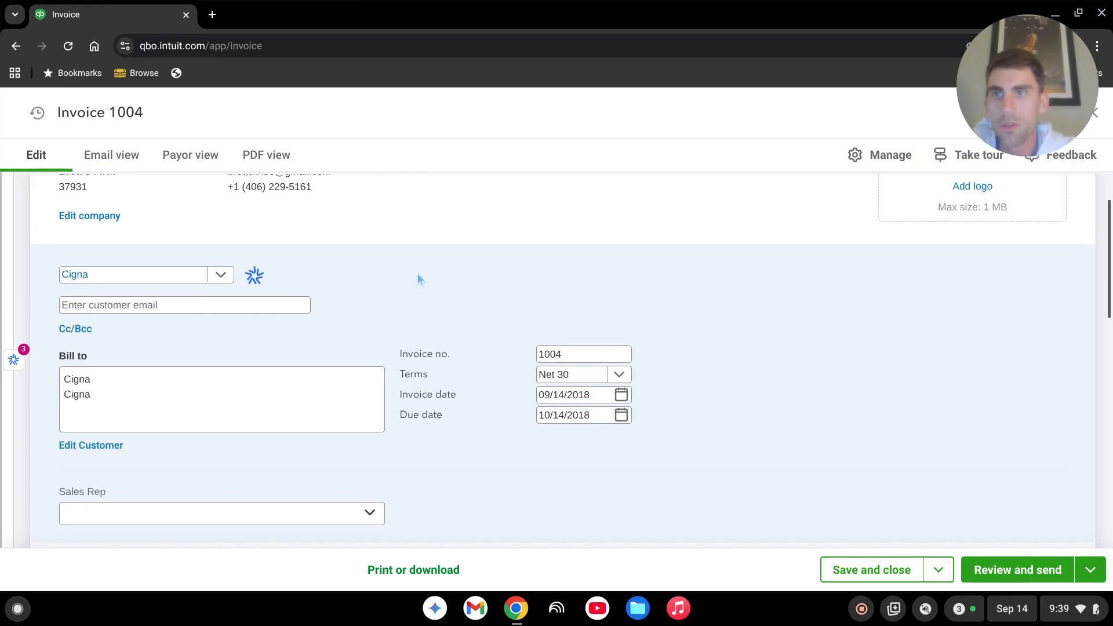
{"action": "scroll", "coordinate": [462, 270], "scroll_direction": "down", "scroll_amount": 5}
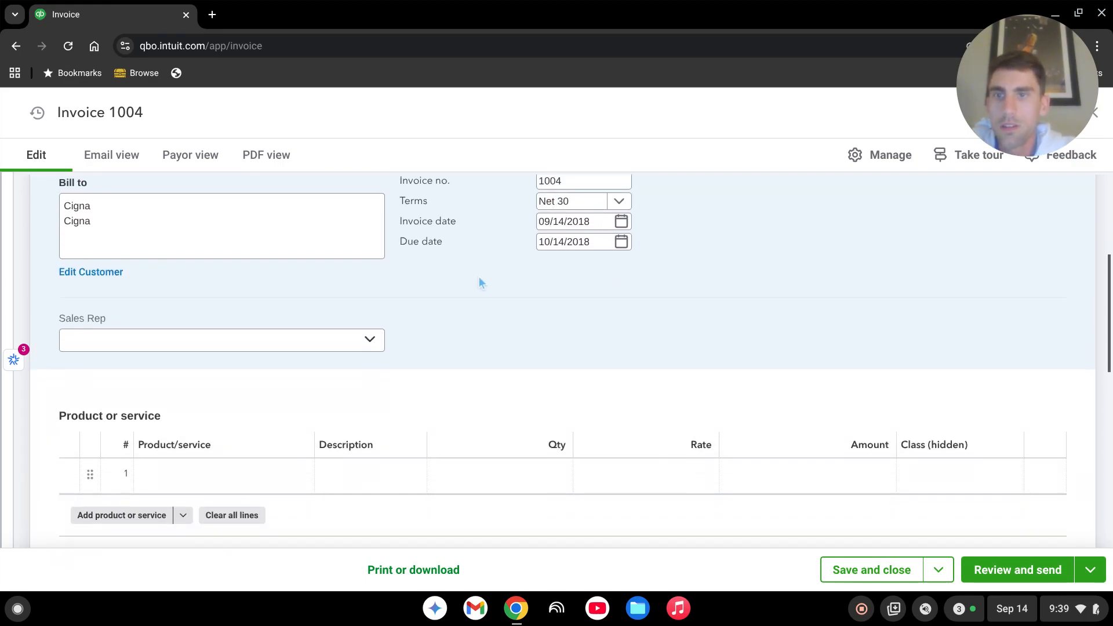
{"action": "left_click", "coordinate": [203, 399]}
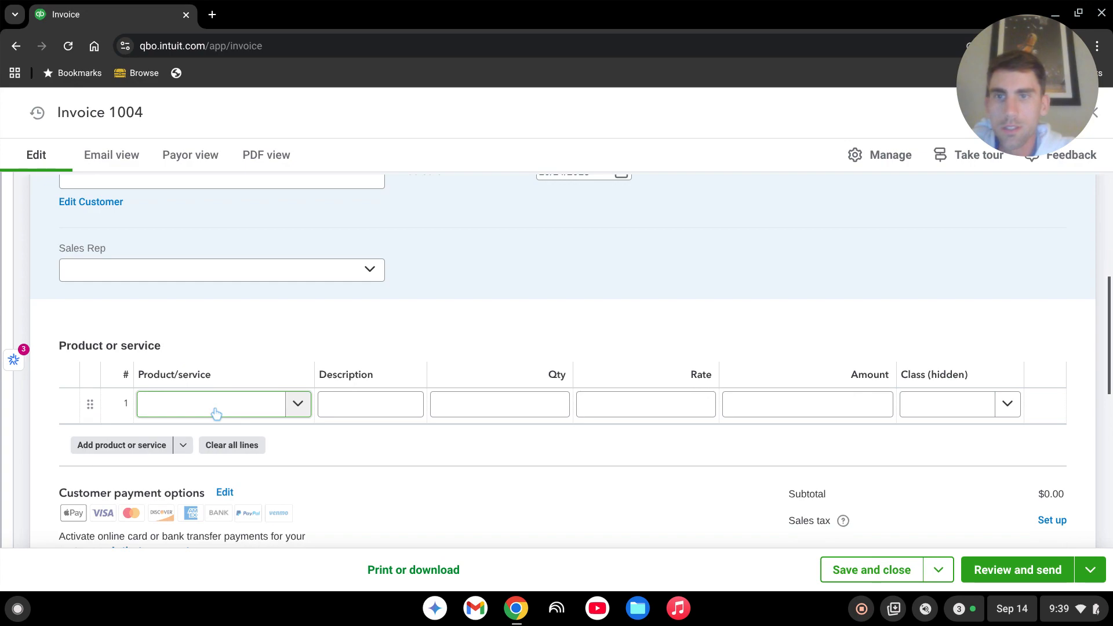
{"action": "type", "text": "sales"}
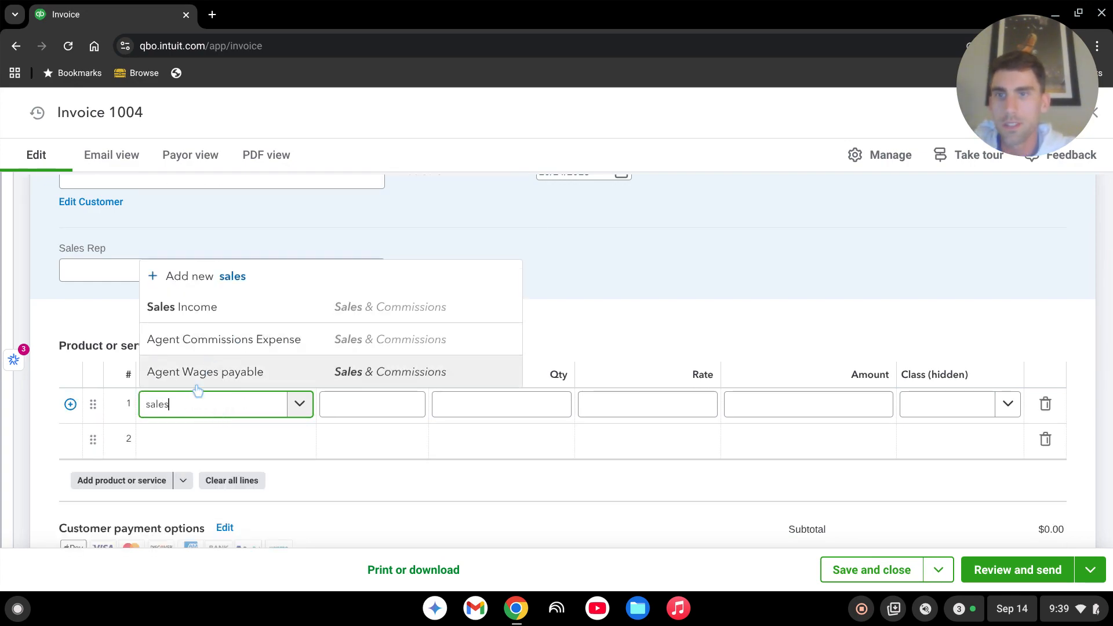
{"action": "left_click", "coordinate": [211, 306]}
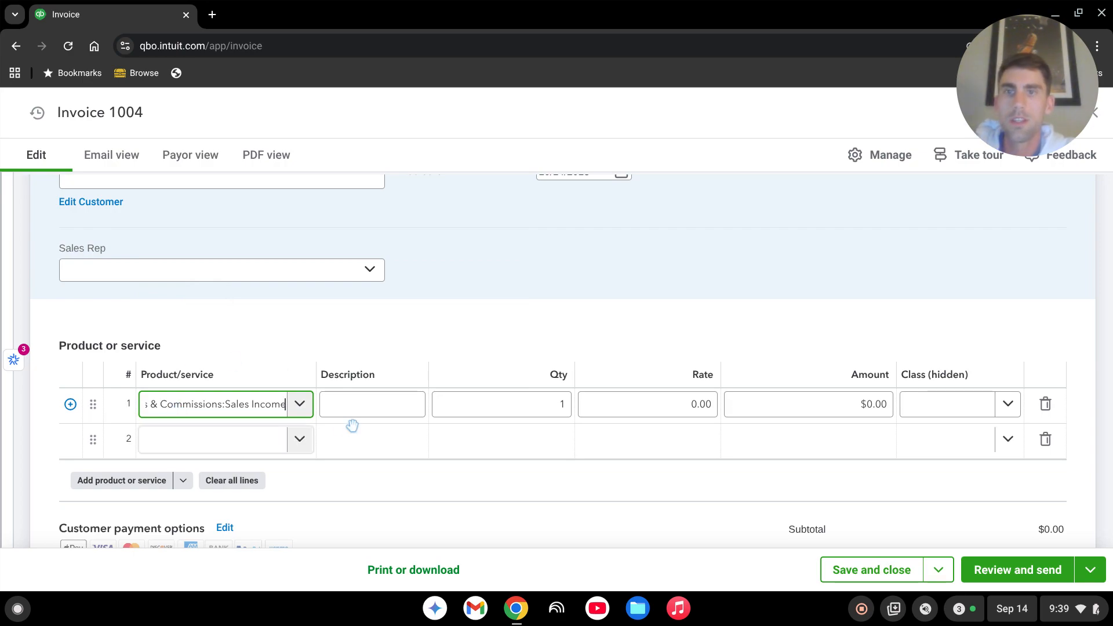
Step: Set the Sales Income line's amount to 5000 and assign the agent's class to it
{"action": "key", "text": "Tab"}
{"action": "key", "text": "Tab"}
{"action": "key", "text": "Tab"}
{"action": "key", "text": "Tab"}
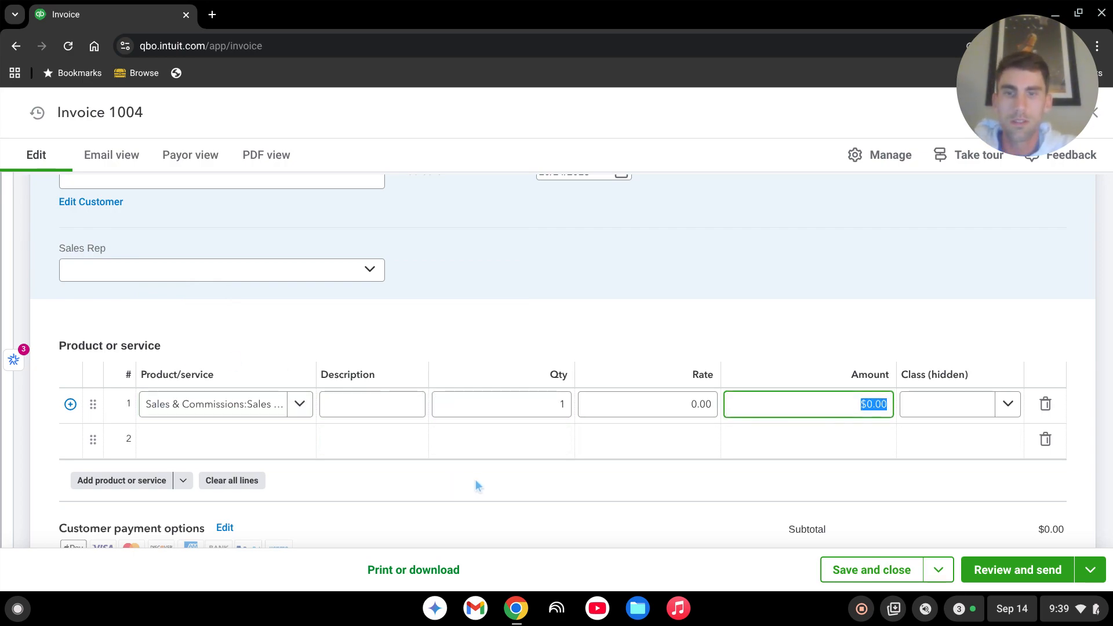
{"action": "type", "text": "5000"}
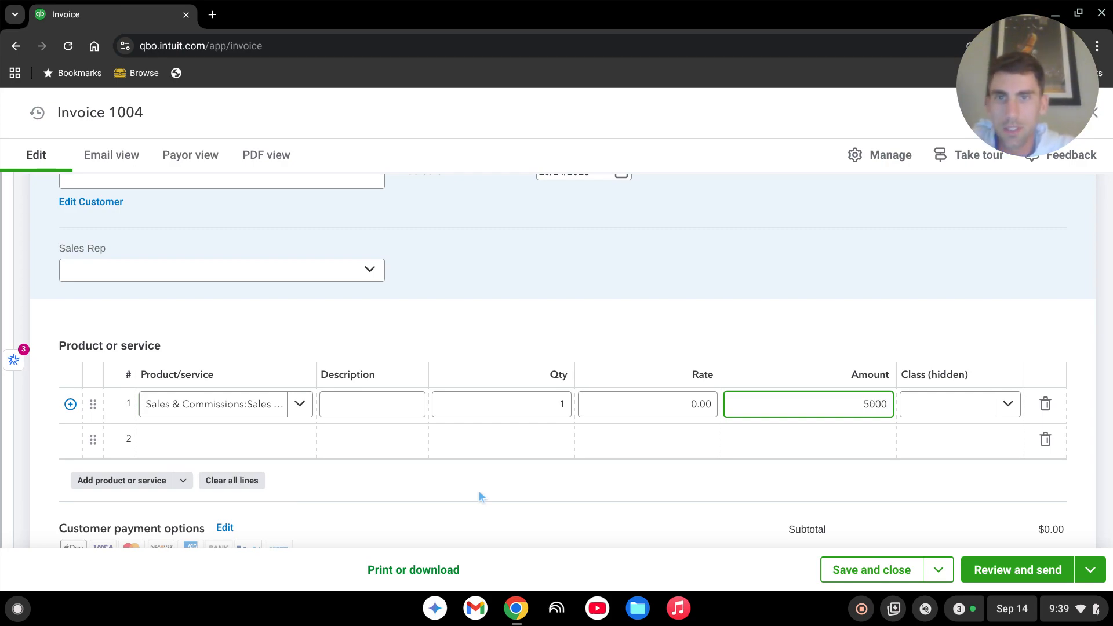
{"action": "key", "text": "Tab"}
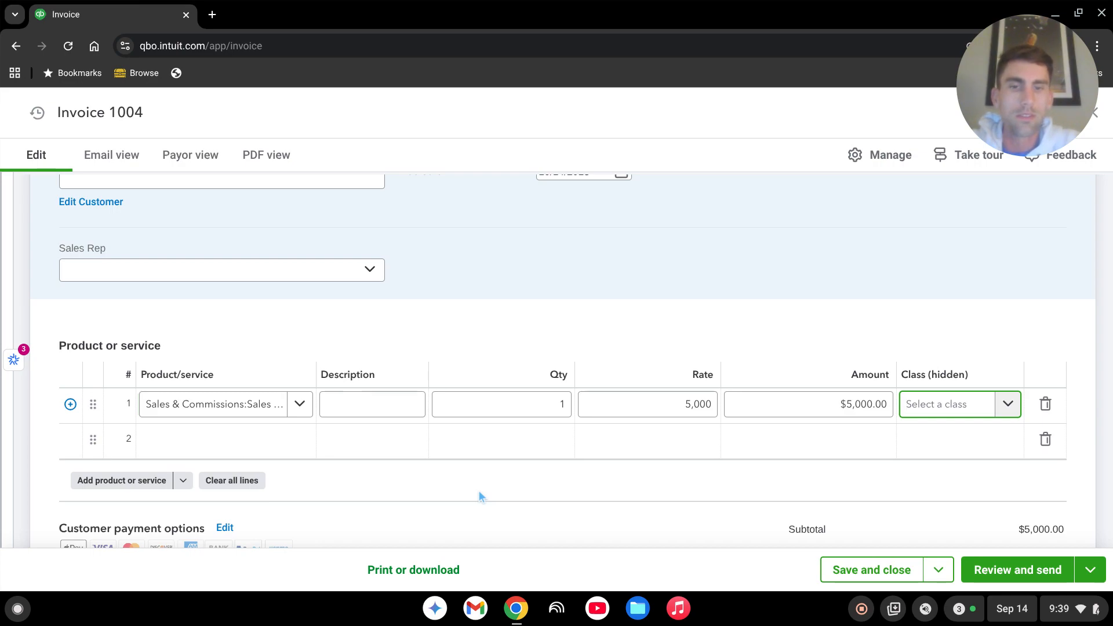
{"action": "type", "text": "Mary"}
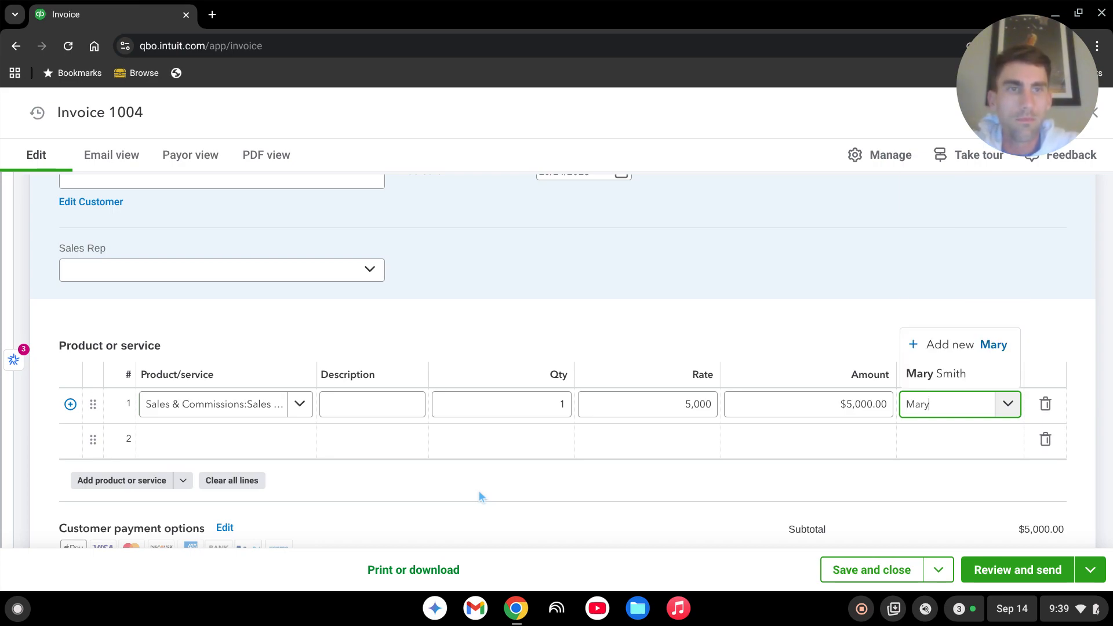
{"action": "key", "text": "Down"}
{"action": "key", "text": "Return"}
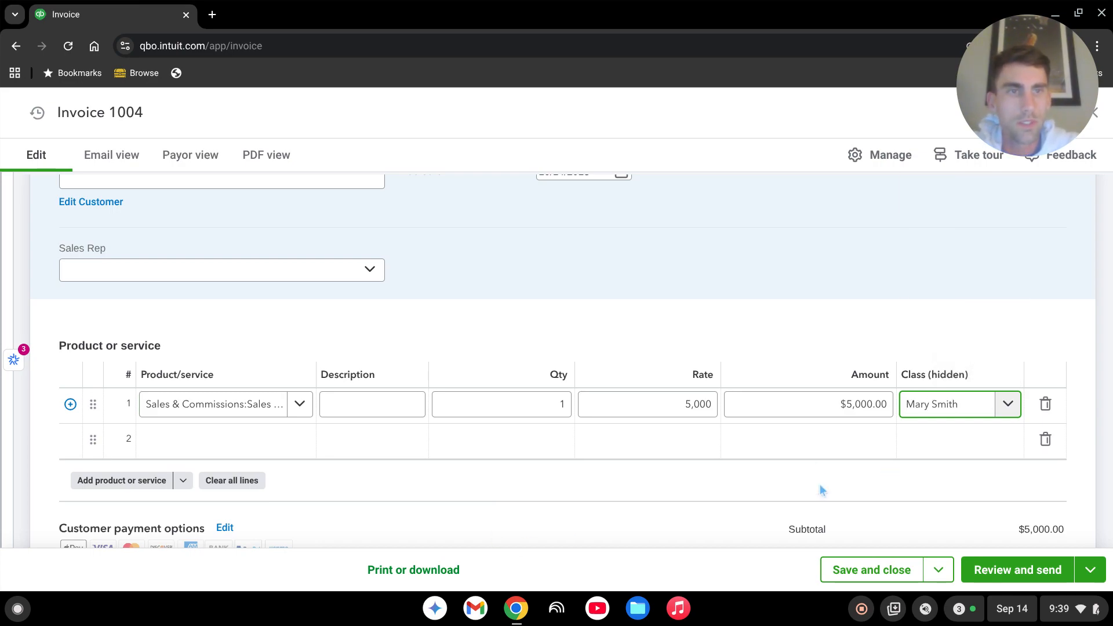
Step: Add the Agent Wages payable service as the second invoice line, keeping a quantity of 1
{"action": "key", "text": "Tab"}
{"action": "key", "text": "Tab"}
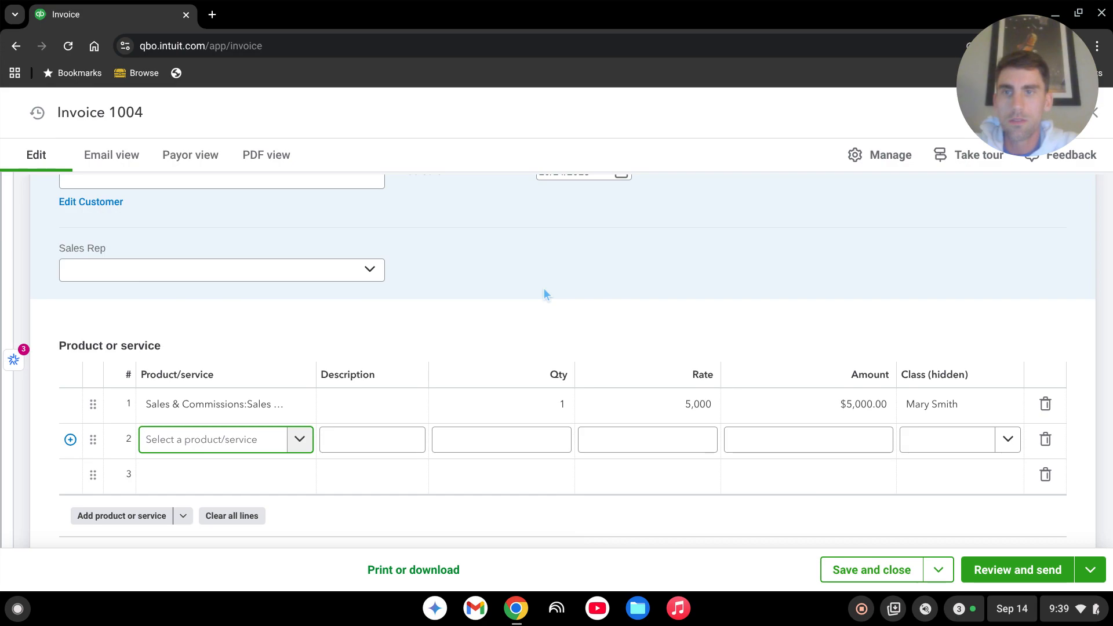
{"action": "type", "text": "agent"}
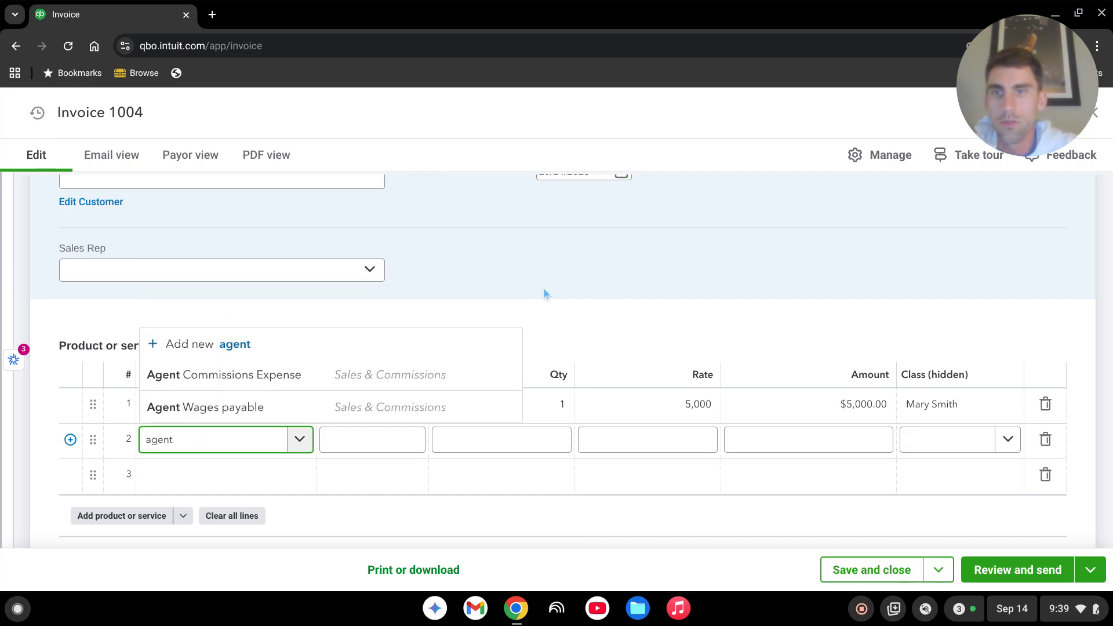
{"action": "left_click", "coordinate": [231, 411]}
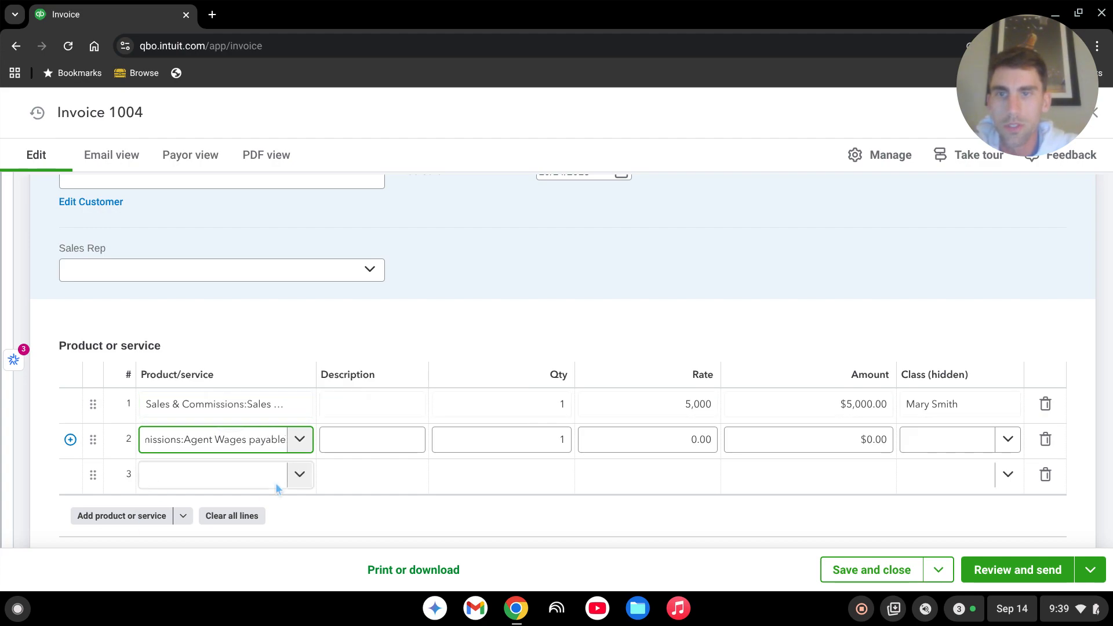
{"action": "key", "text": "Tab"}
{"action": "key", "text": "Tab"}
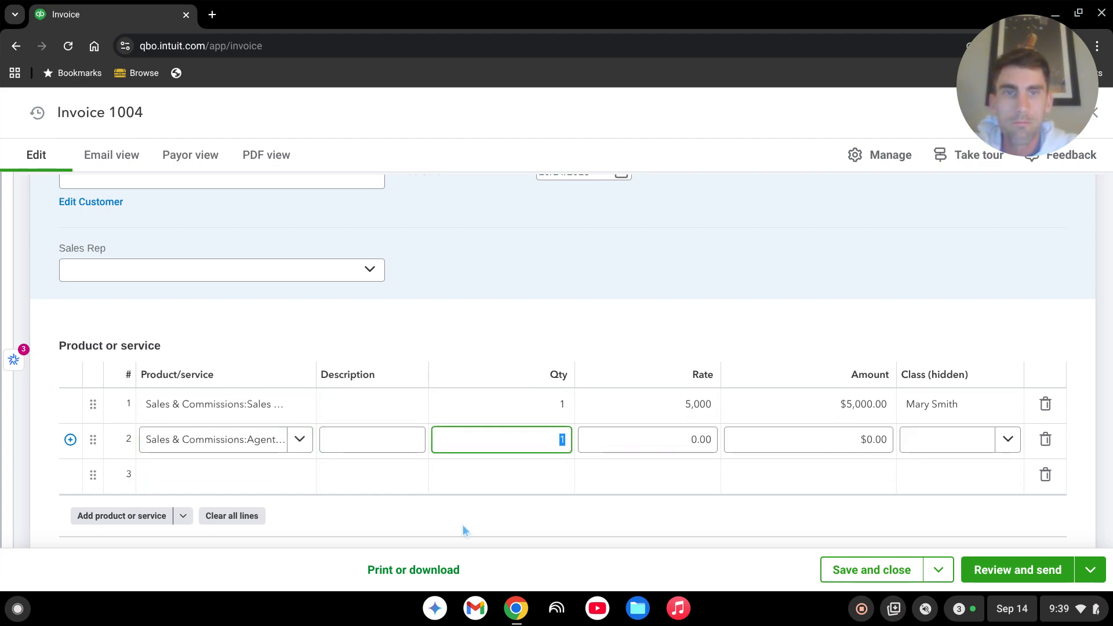
Step: Set the Agent Wages payable line's rate with the formula 5000*.25 and assign the same agent's class
{"action": "key", "text": "Tab"}
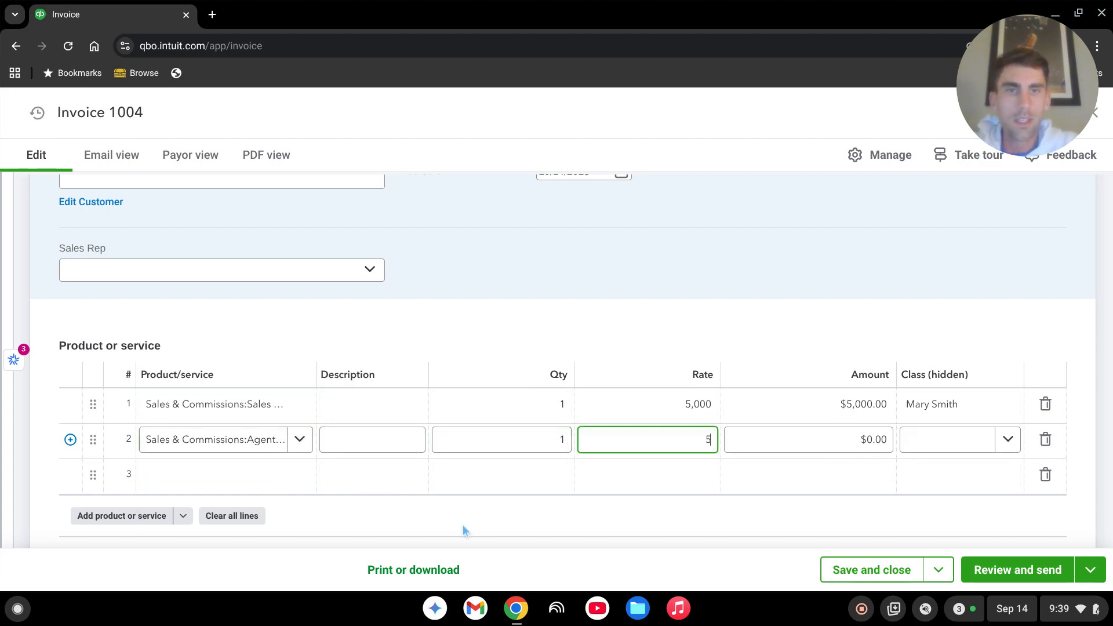
{"action": "type", "text": "5000*"}
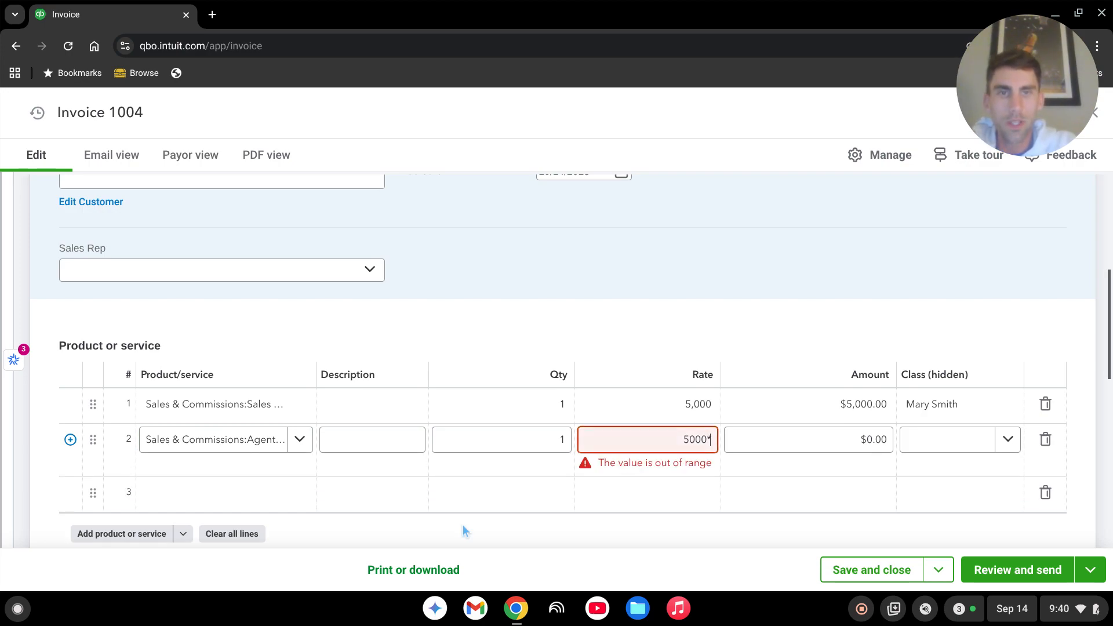
{"action": "type", "text": ".25"}
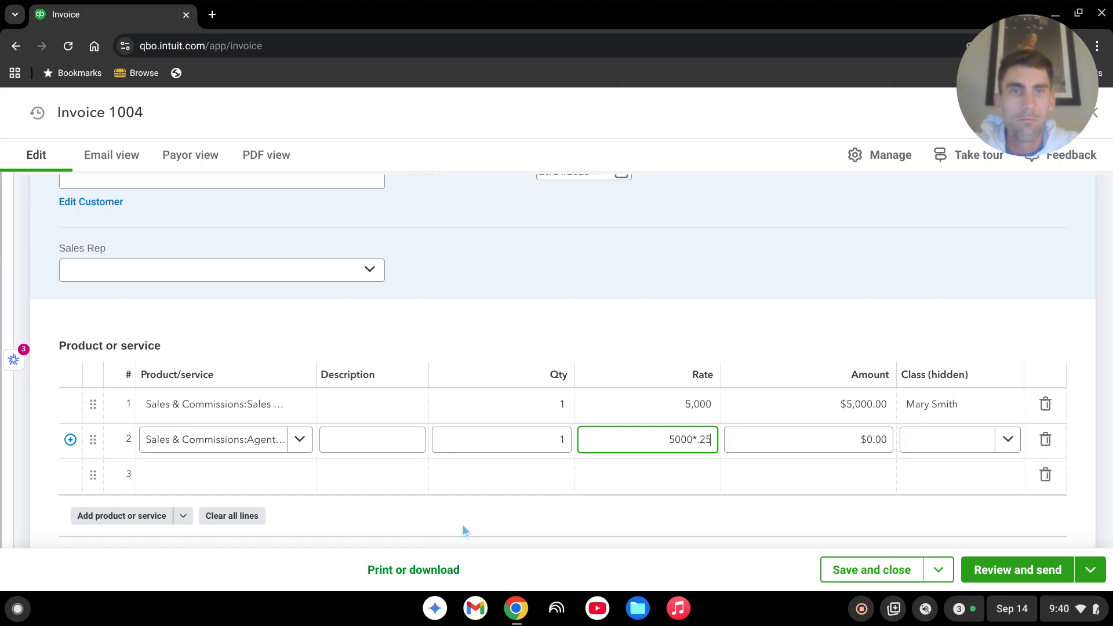
{"action": "key", "text": "Tab"}
{"action": "key", "text": "Tab"}
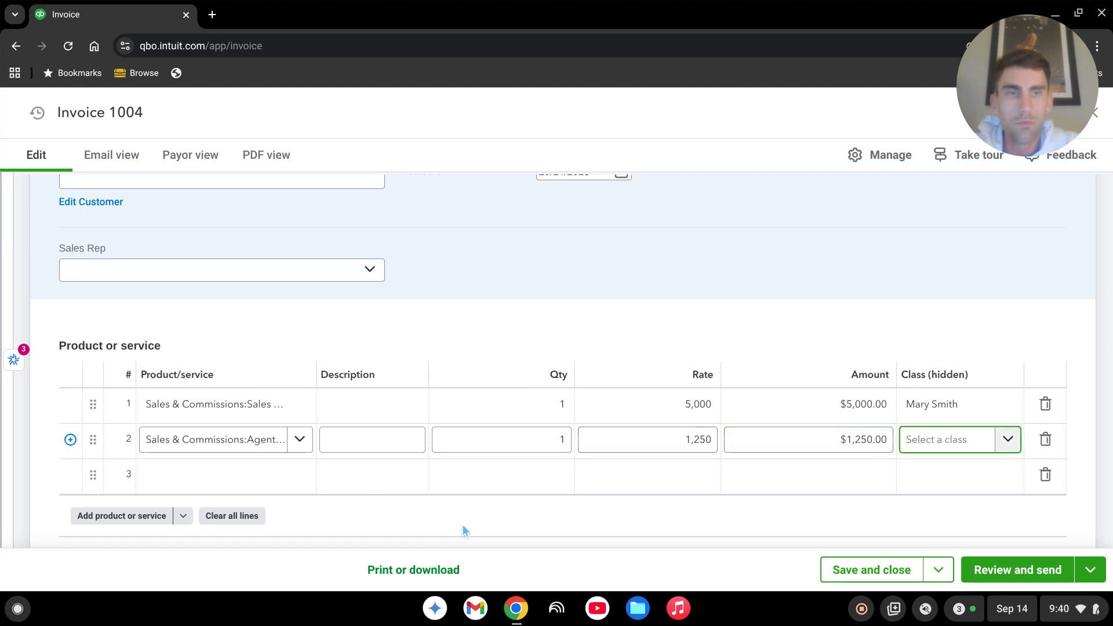
{"action": "type", "text": "mary"}
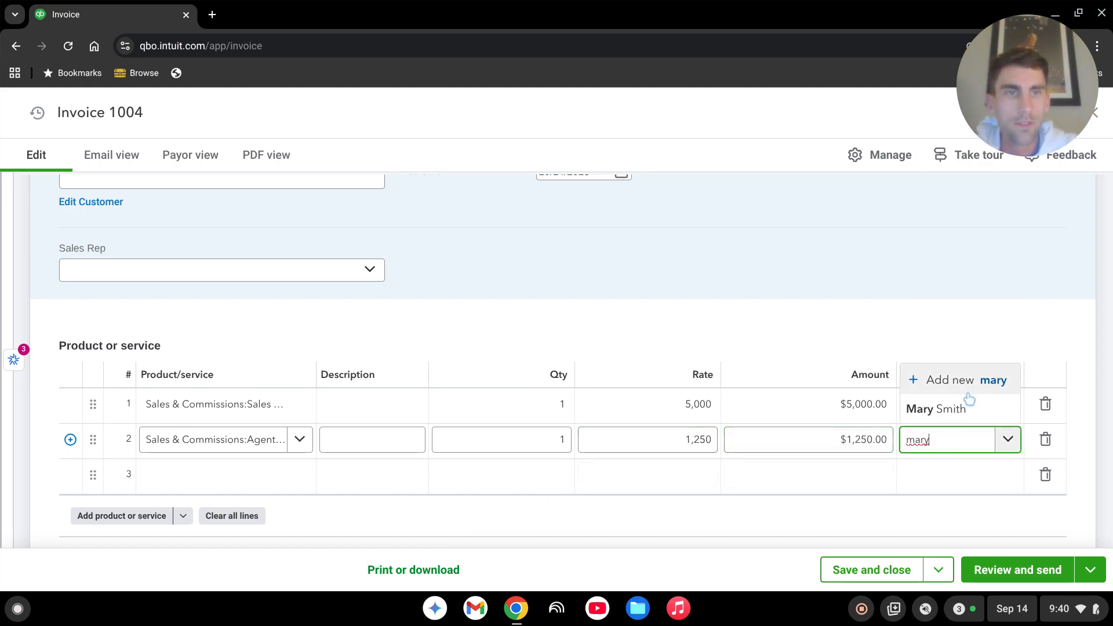
{"action": "left_click", "coordinate": [957, 409]}
Step: Add the Agent Commissions Expense service from Sales & Commissions as the third invoice line, keeping a quantity of 1
{"action": "key", "text": "Tab"}
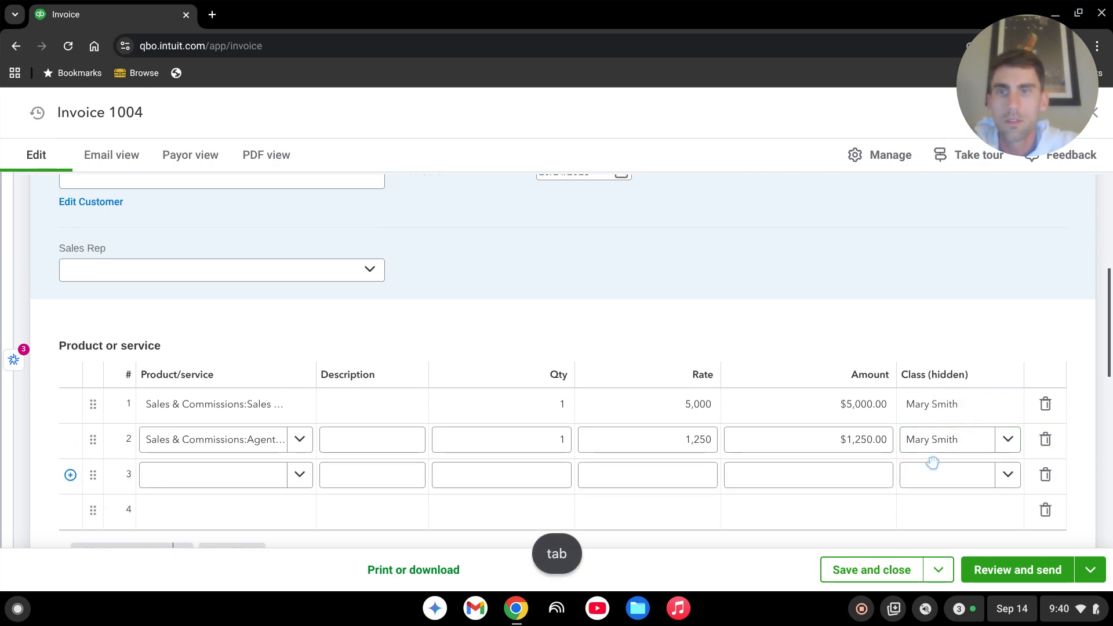
{"action": "type", "text": "commi"}
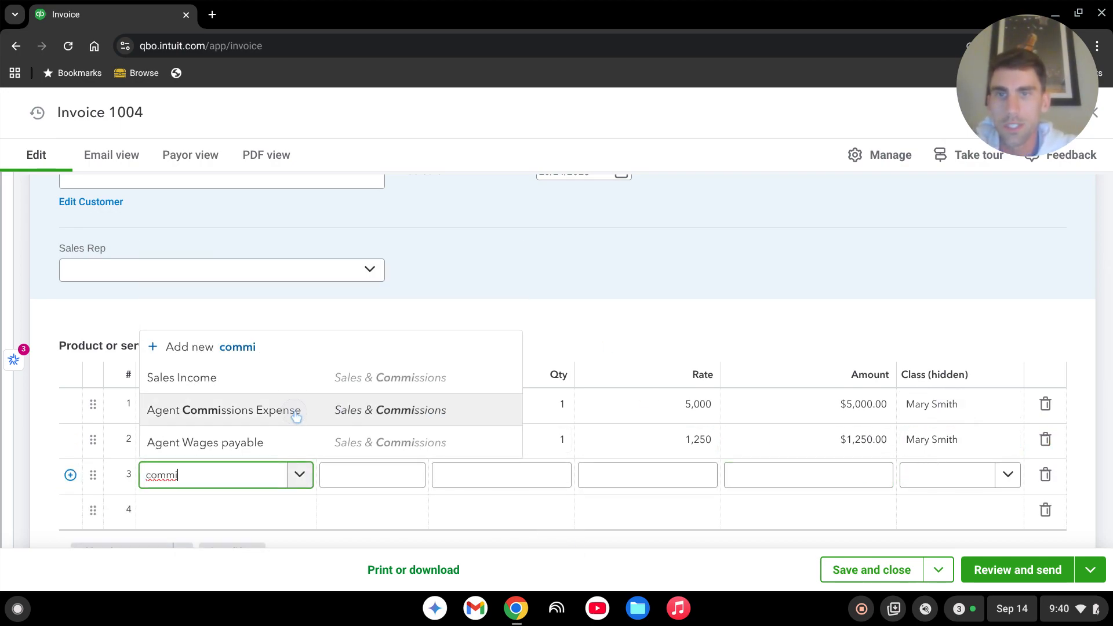
{"action": "left_click", "coordinate": [296, 411]}
{"action": "key", "text": "Tab"}
{"action": "key", "text": "Tab"}
{"action": "key", "text": "Tab"}
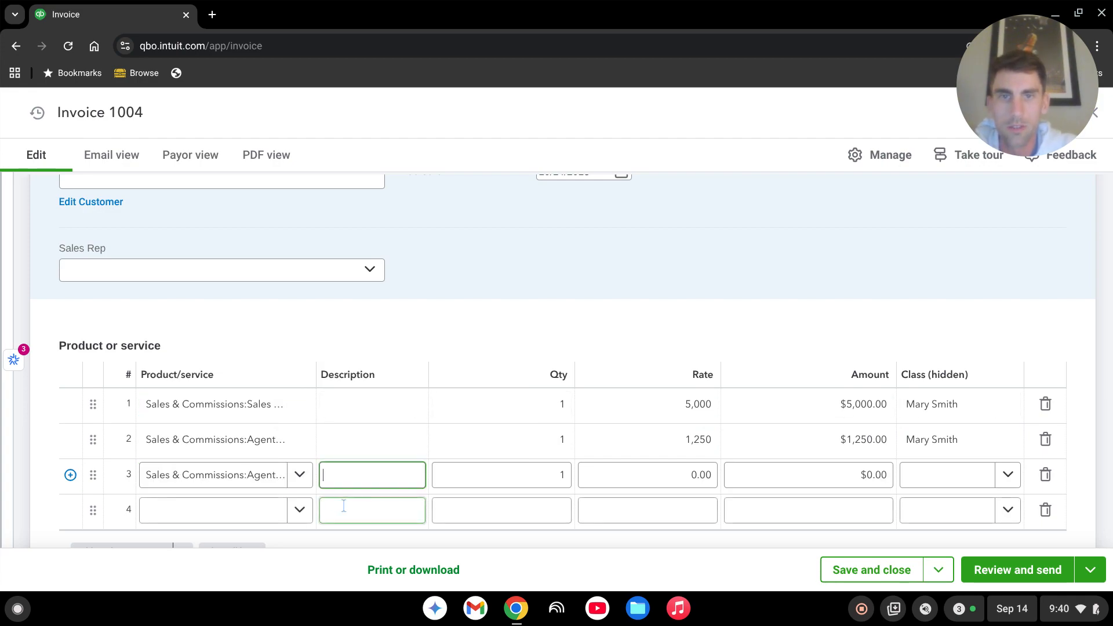
{"action": "key", "text": "Tab"}
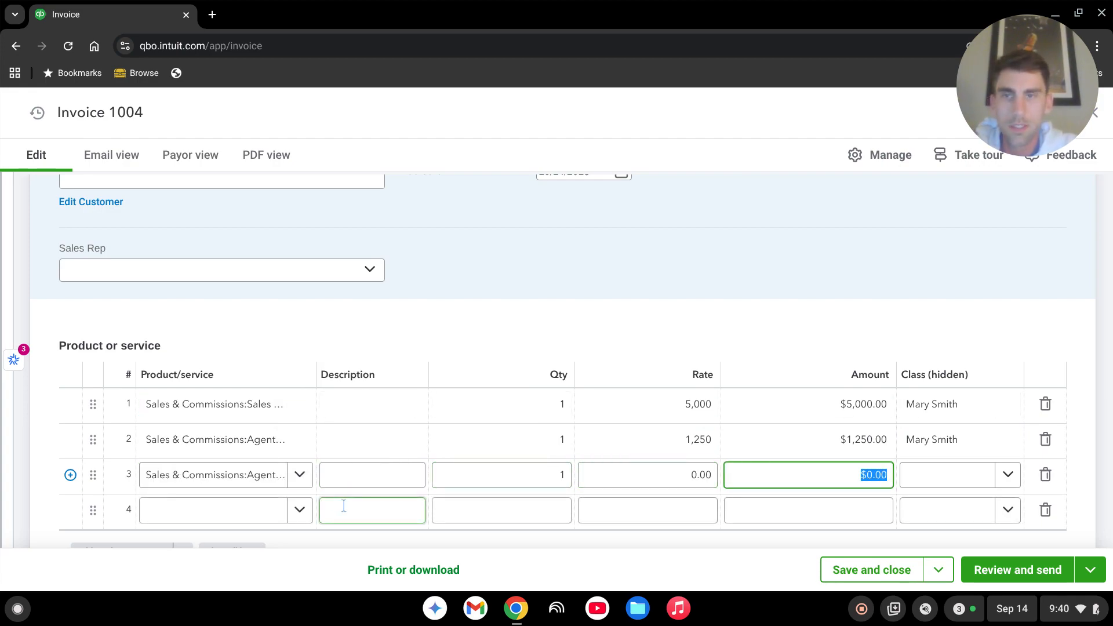
Step: Set the Agent Commissions Expense line's amount to -1250 and assign the same agent's class to it
{"action": "key", "text": "BackSpace"}
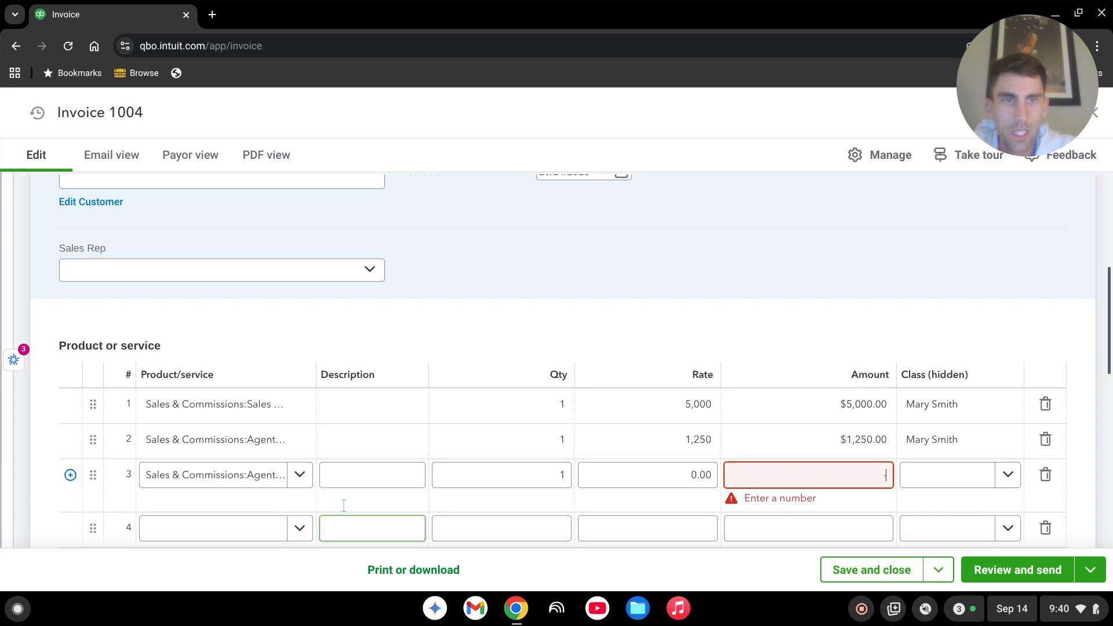
{"action": "type", "text": "-1,25"}
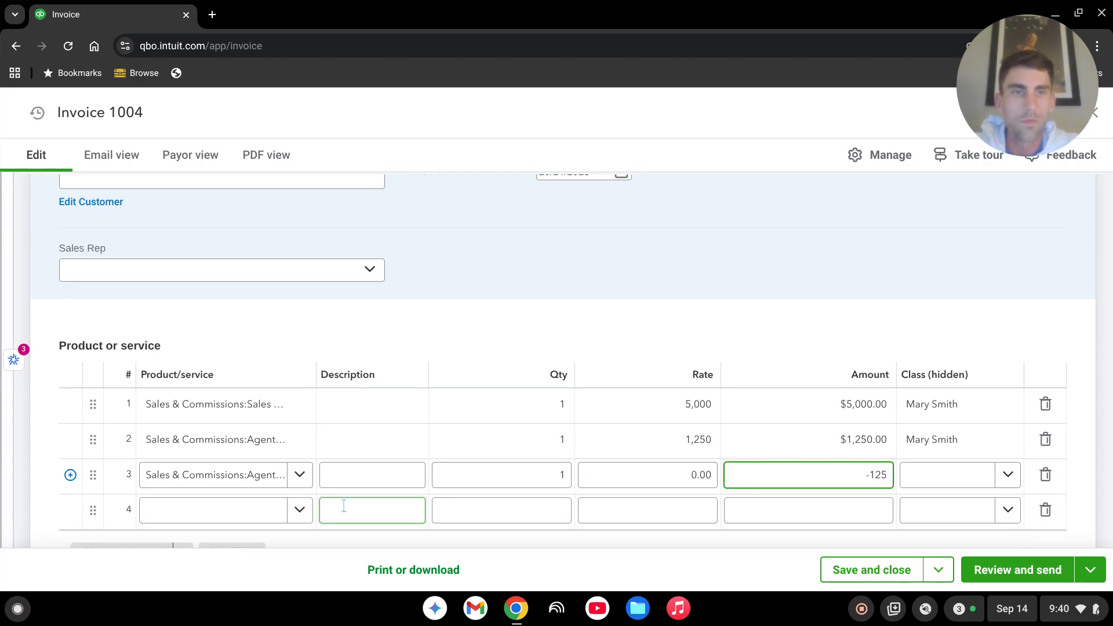
{"action": "type", "text": "0"}
{"action": "key", "text": "Tab"}
{"action": "type", "text": "mary"}
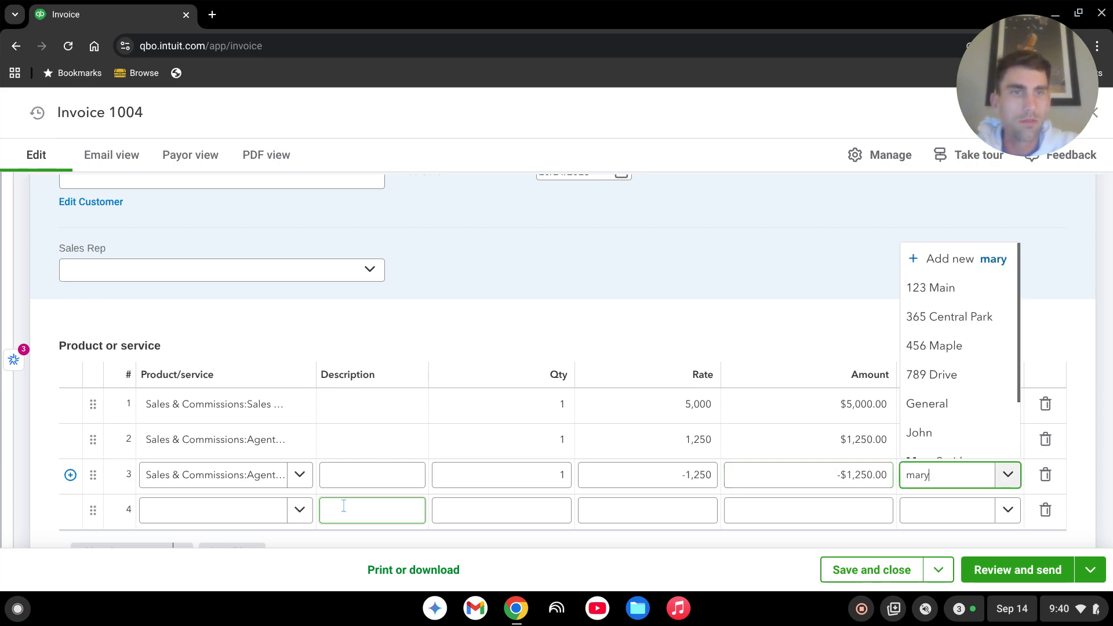
{"action": "left_click", "coordinate": [928, 444]}
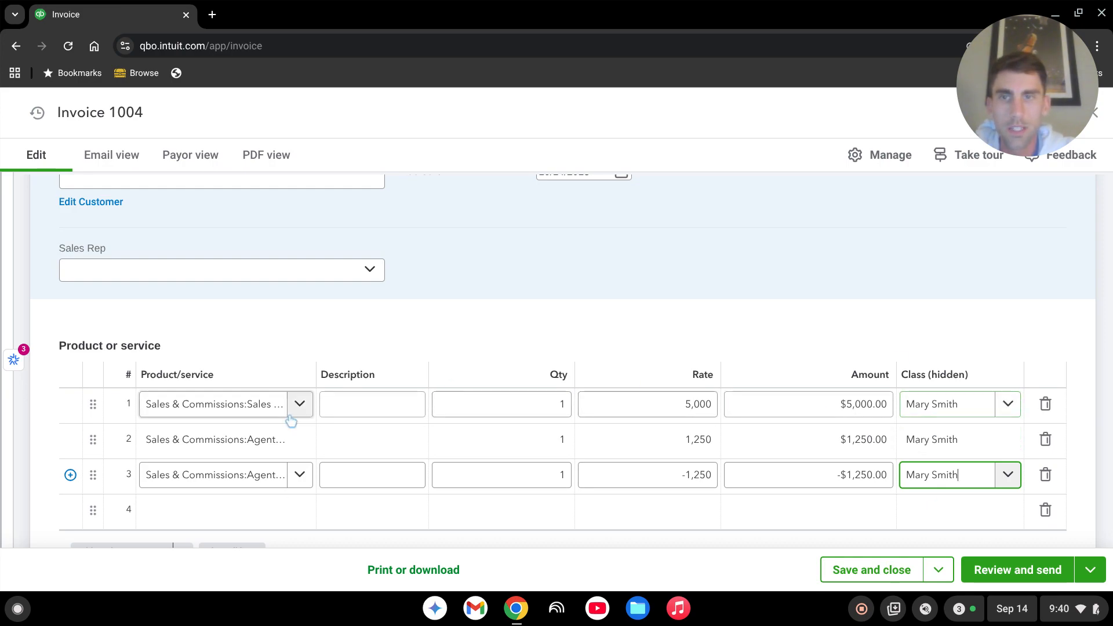
Step: Save and close the Cigna invoice, and view the pending bank transactions
{"action": "scroll", "coordinate": [489, 367], "scroll_direction": "down", "scroll_amount": 2}
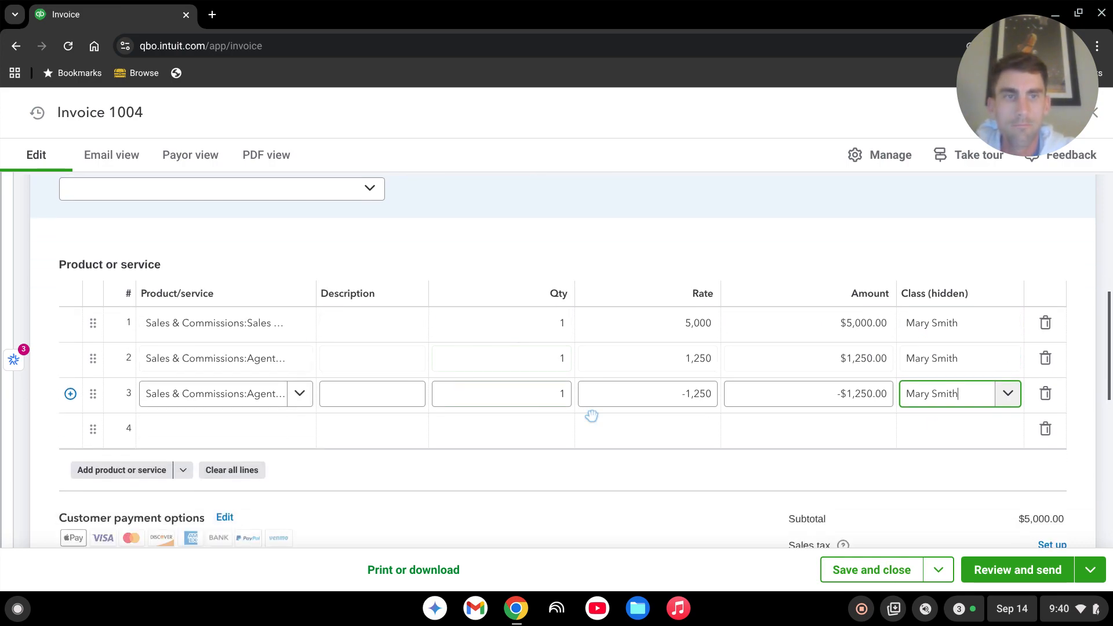
{"action": "scroll", "coordinate": [666, 476], "scroll_direction": "up", "scroll_amount": 5}
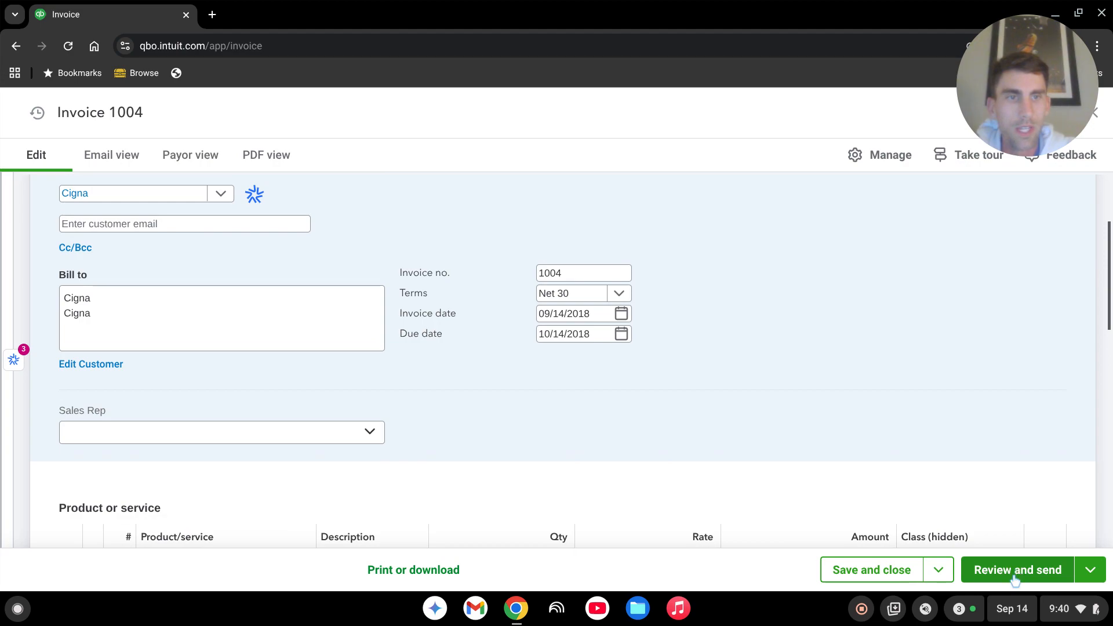
{"action": "left_click", "coordinate": [889, 574]}
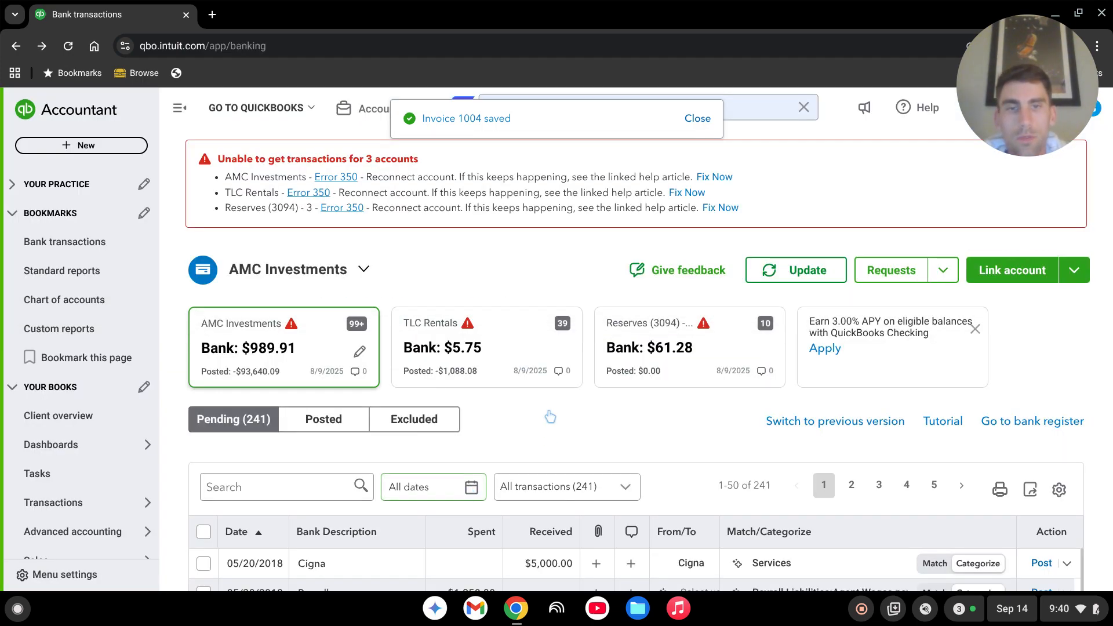
{"action": "scroll", "coordinate": [586, 302], "scroll_direction": "down", "scroll_amount": 3}
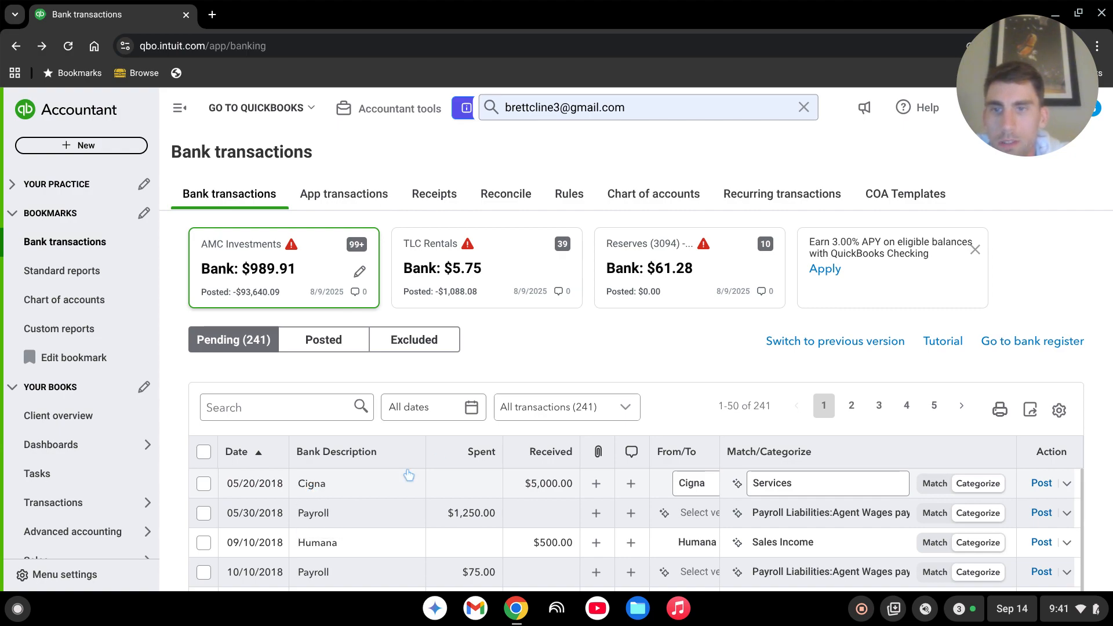
{"action": "left_click", "coordinate": [86, 147]}
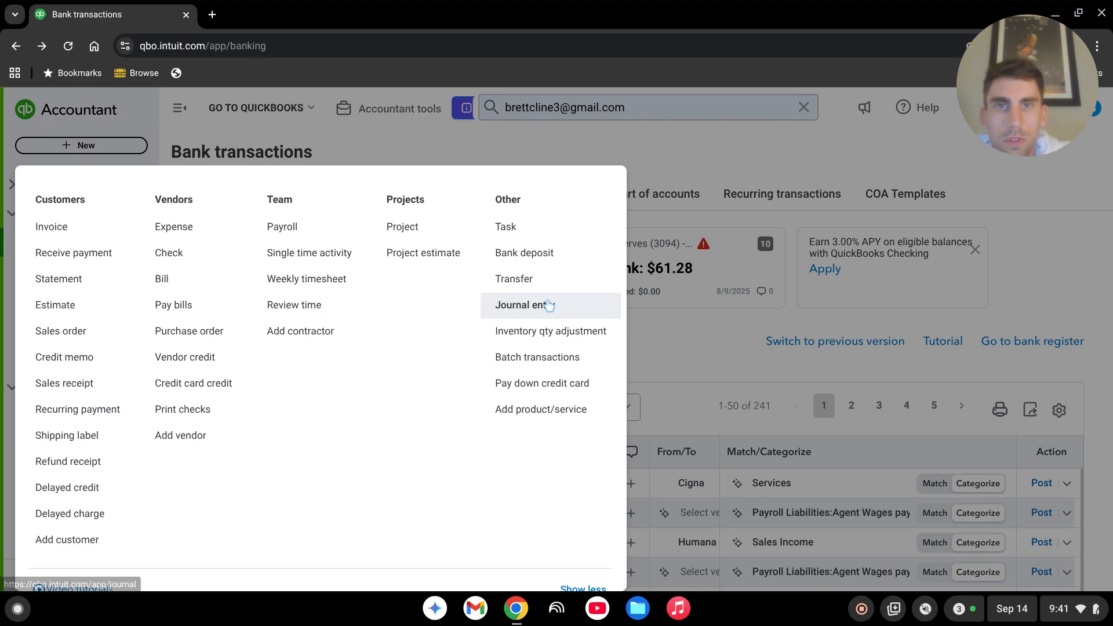
{"action": "left_click", "coordinate": [545, 301]}
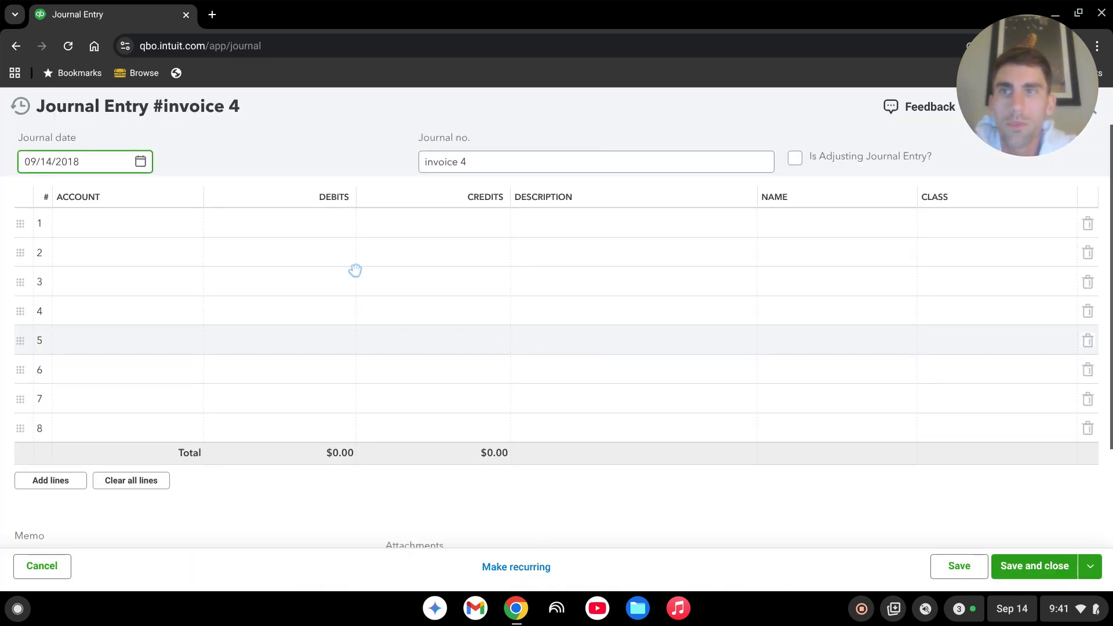
{"action": "left_click_drag", "start_coordinate": [1025, 89], "coordinate": [770, 88]}
{"action": "left_click_drag", "start_coordinate": [1027, 75], "coordinate": [81, 459]}
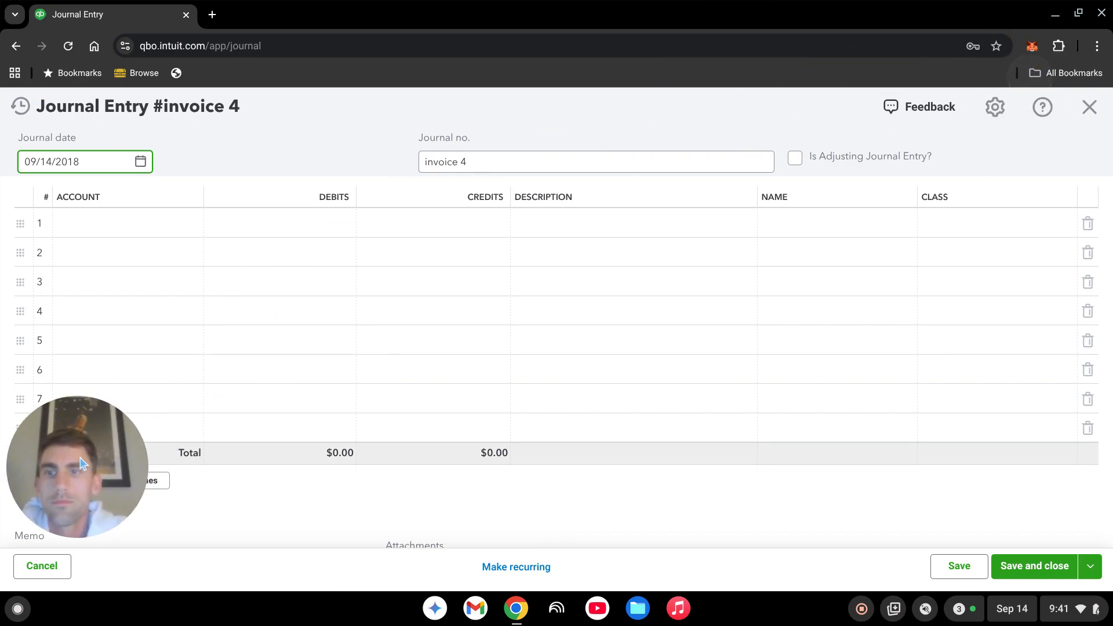
{"action": "left_click", "coordinate": [1089, 106]}
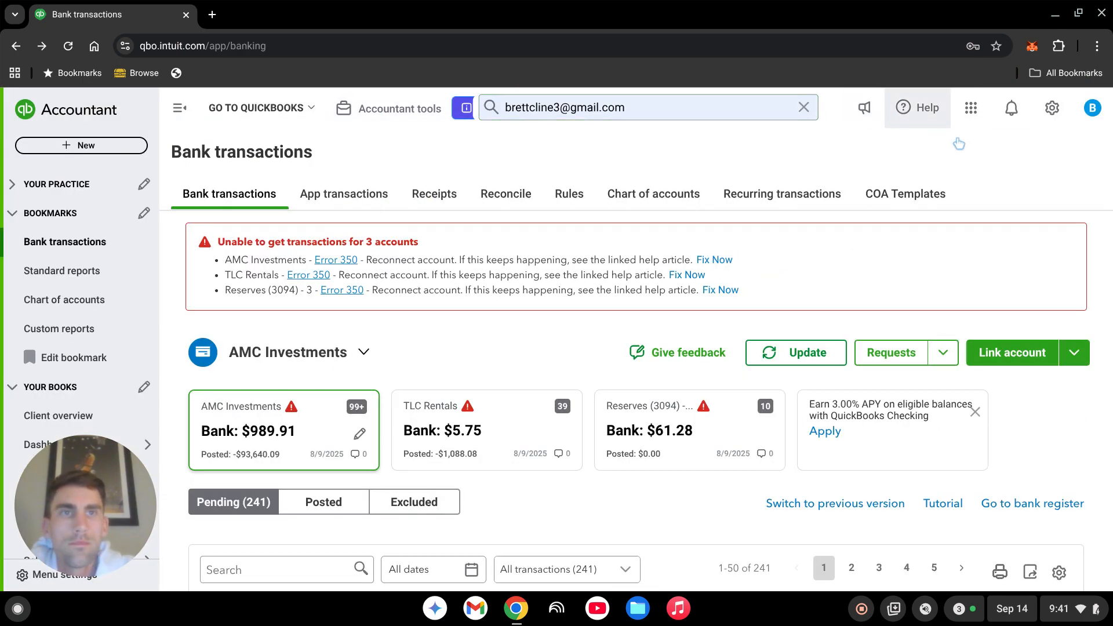
Step: Clear the global search text and reopen the $5,000.00 Cigna invoice from the recent transactions
{"action": "left_click", "coordinate": [666, 108]}
{"action": "left_click_drag", "start_coordinate": [360, 111], "coordinate": [133, 106]}
{"action": "key", "text": "BackSpace"}
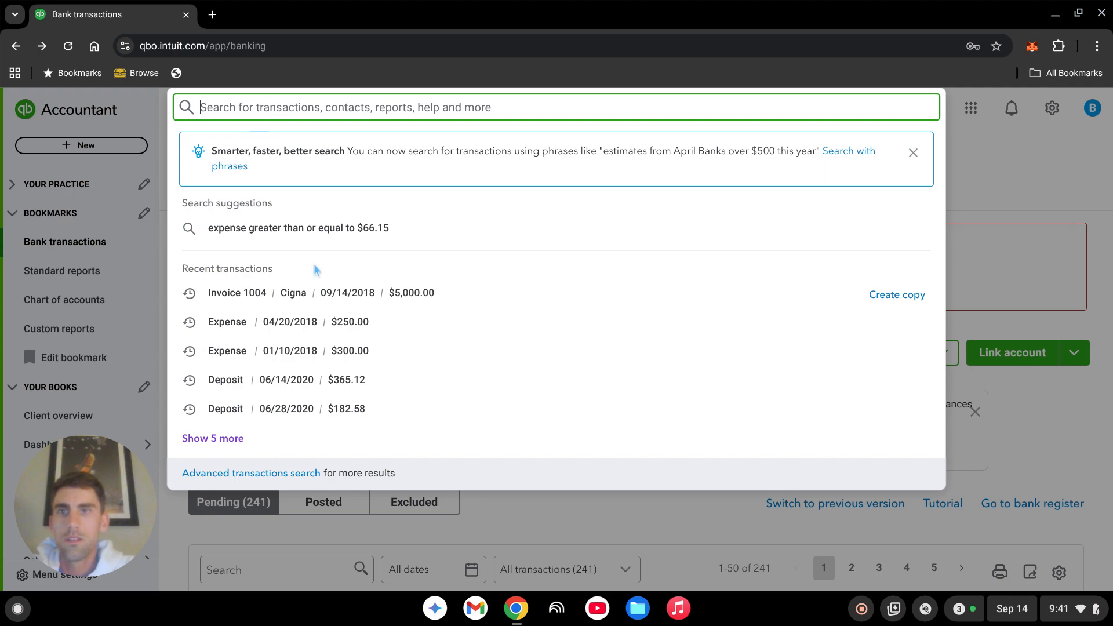
{"action": "left_click", "coordinate": [307, 290]}
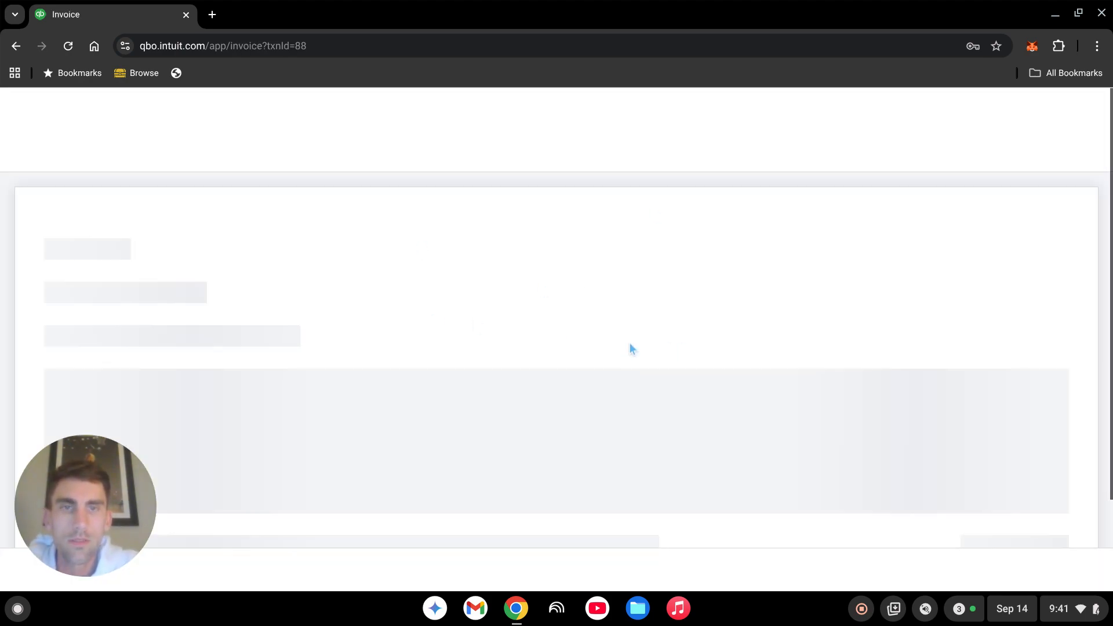
Step: Set the Cigna invoice's date to 04/20/2018, keeping the Net 30 terms, and save and close the invoice
{"action": "left_click", "coordinate": [580, 409]}
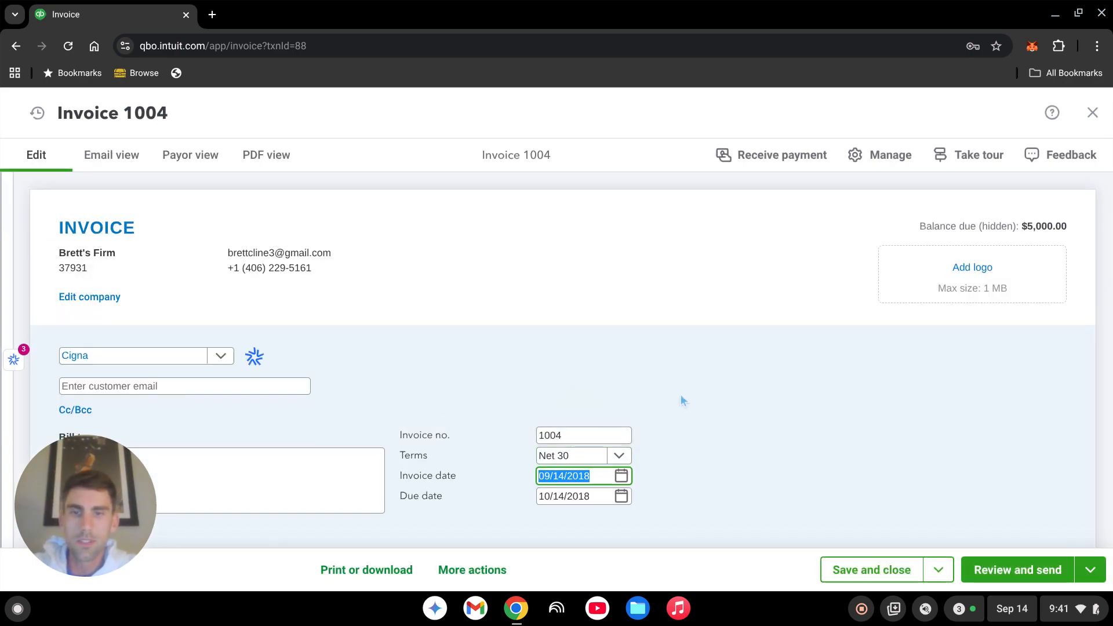
{"action": "type", "text": "4/"}
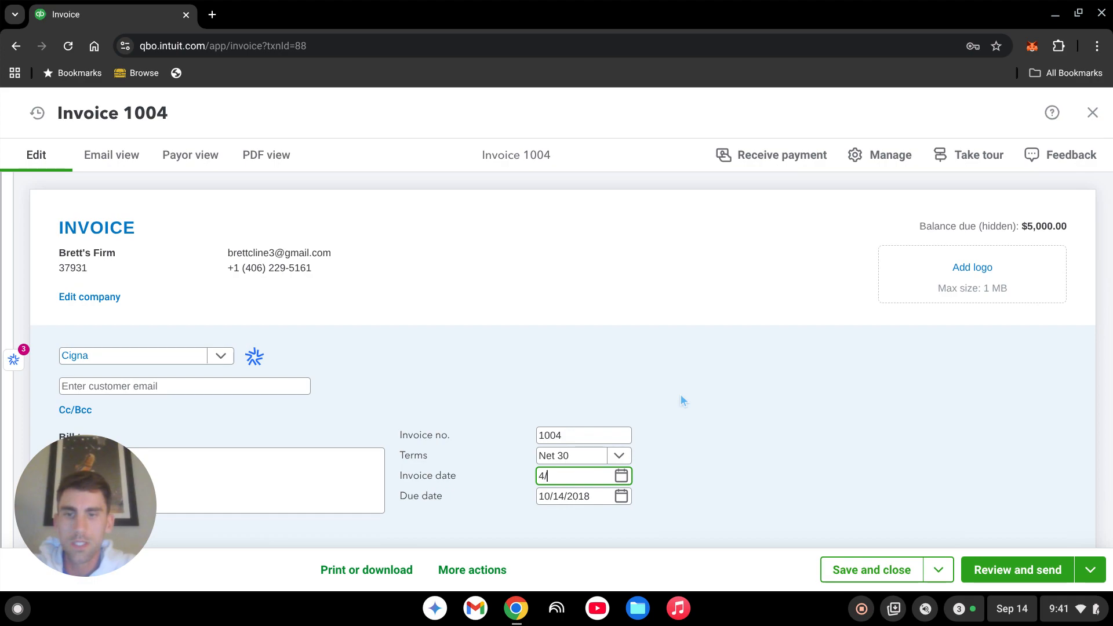
{"action": "type", "text": "20/2018"}
{"action": "key", "text": "Tab"}
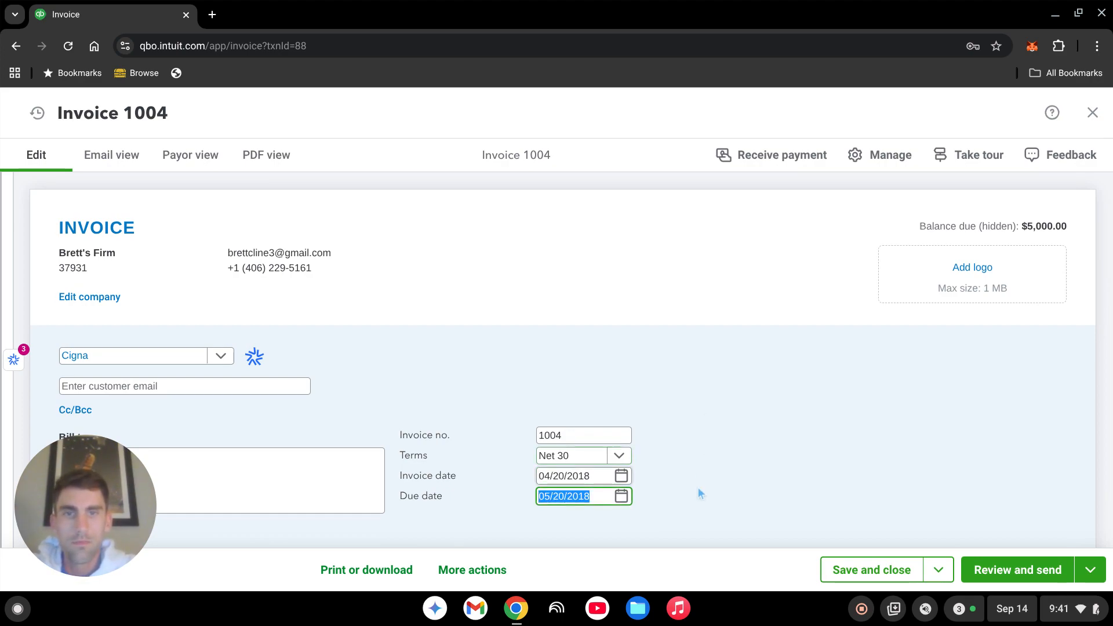
{"action": "left_click", "coordinate": [732, 468]}
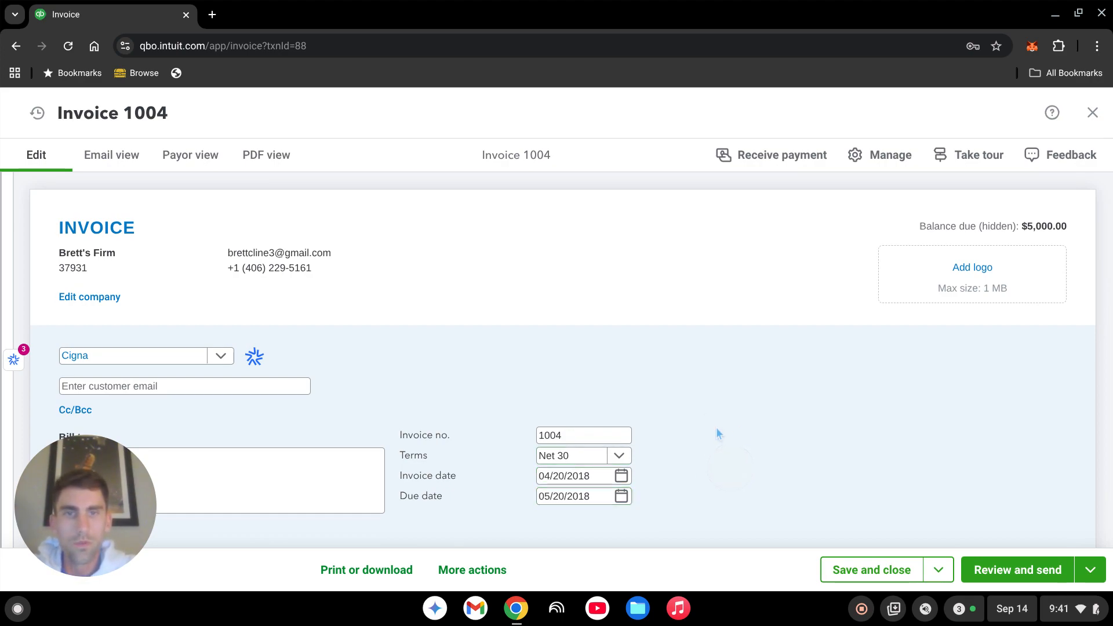
{"action": "left_click", "coordinate": [873, 570]}
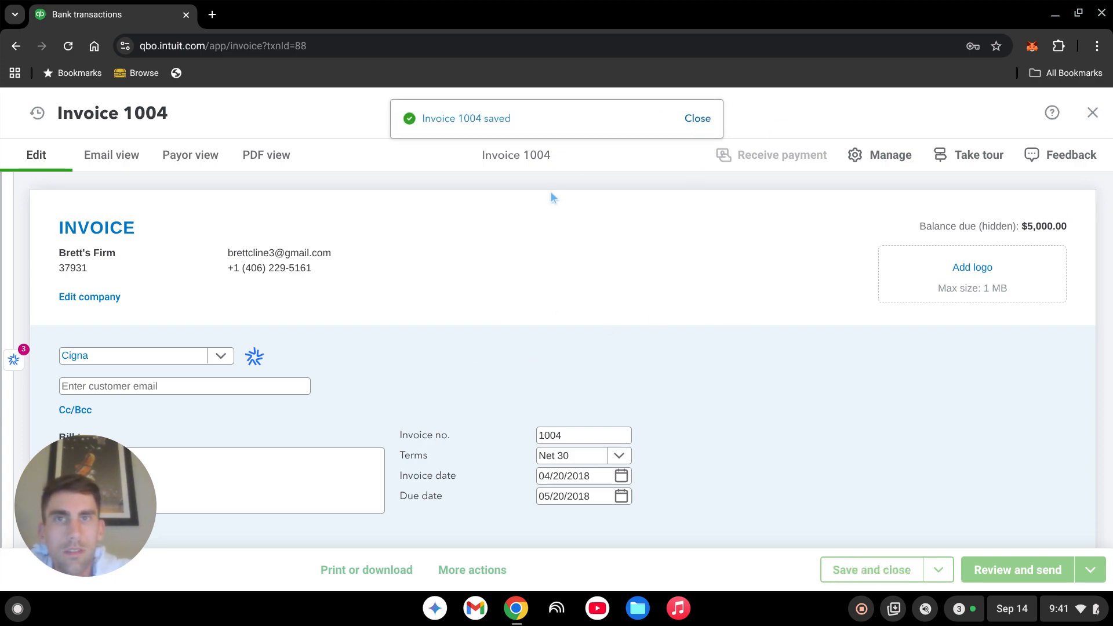
{"action": "scroll", "coordinate": [567, 369], "scroll_direction": "down", "scroll_amount": 3}
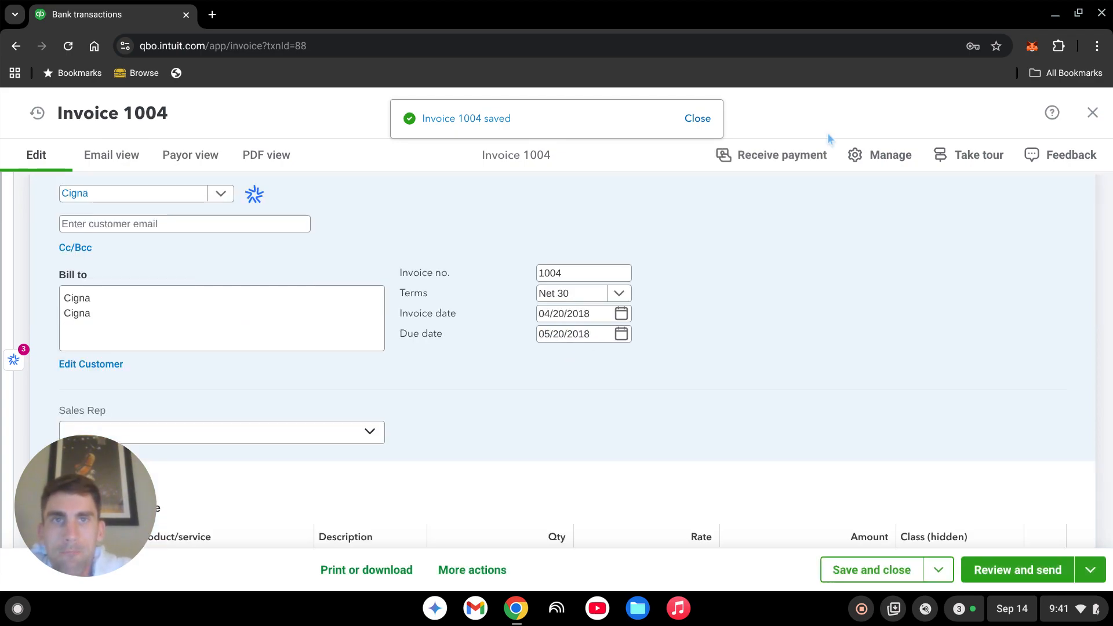
{"action": "left_click", "coordinate": [1092, 113]}
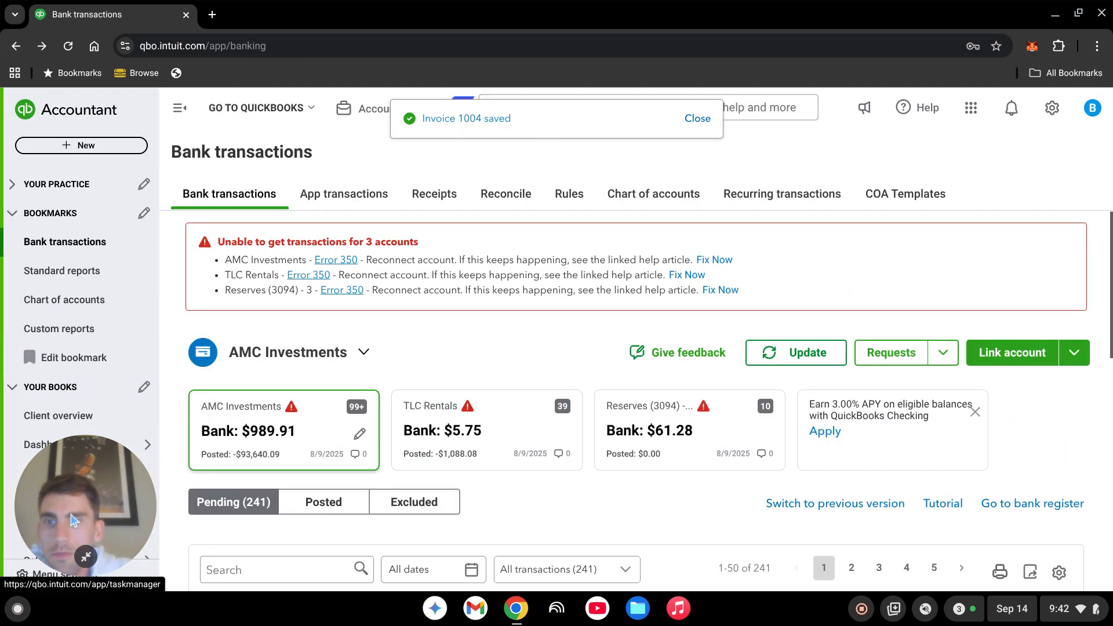
Step: Examine the custom report Balance Sheet - 2018 and drill into its Net Income amount to review the Profit and Loss
{"action": "left_click", "coordinate": [85, 557]}
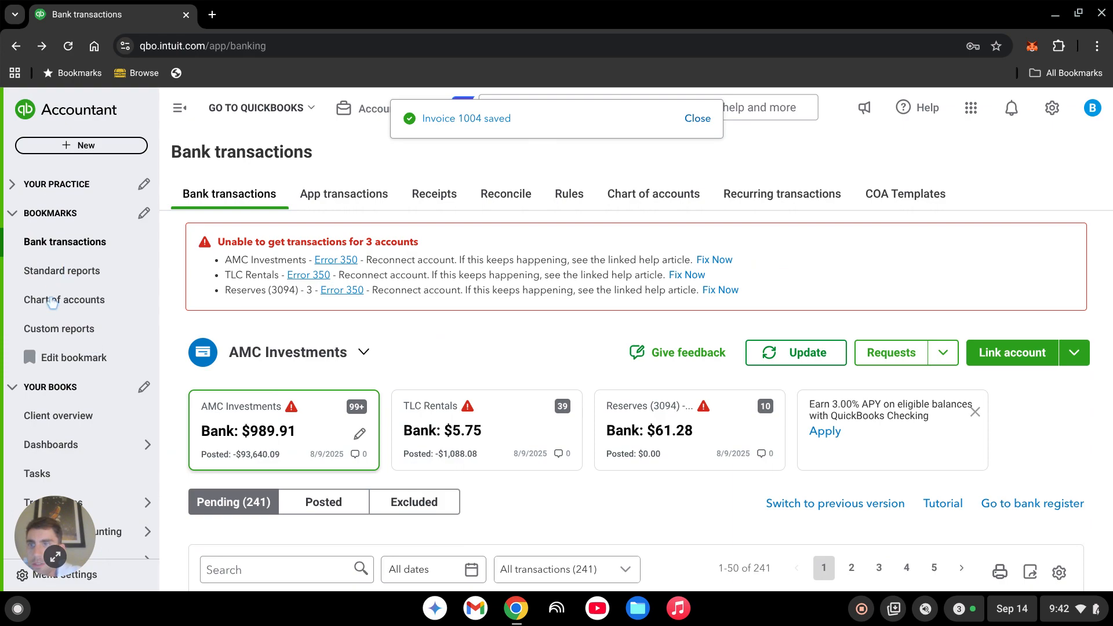
{"action": "left_click", "coordinate": [68, 335]}
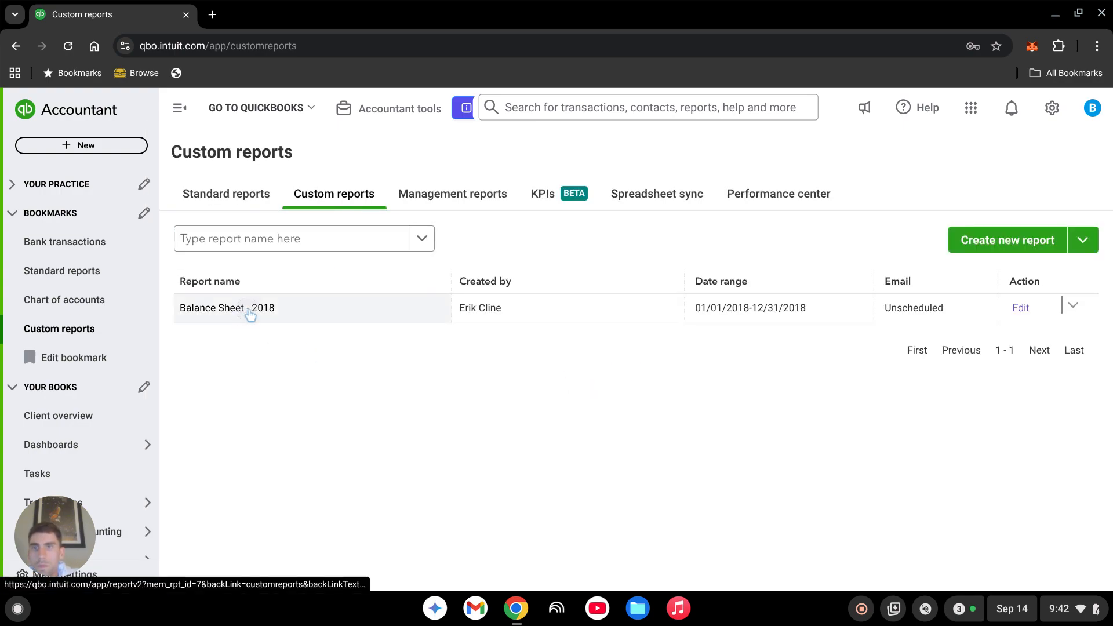
{"action": "left_click", "coordinate": [245, 310]}
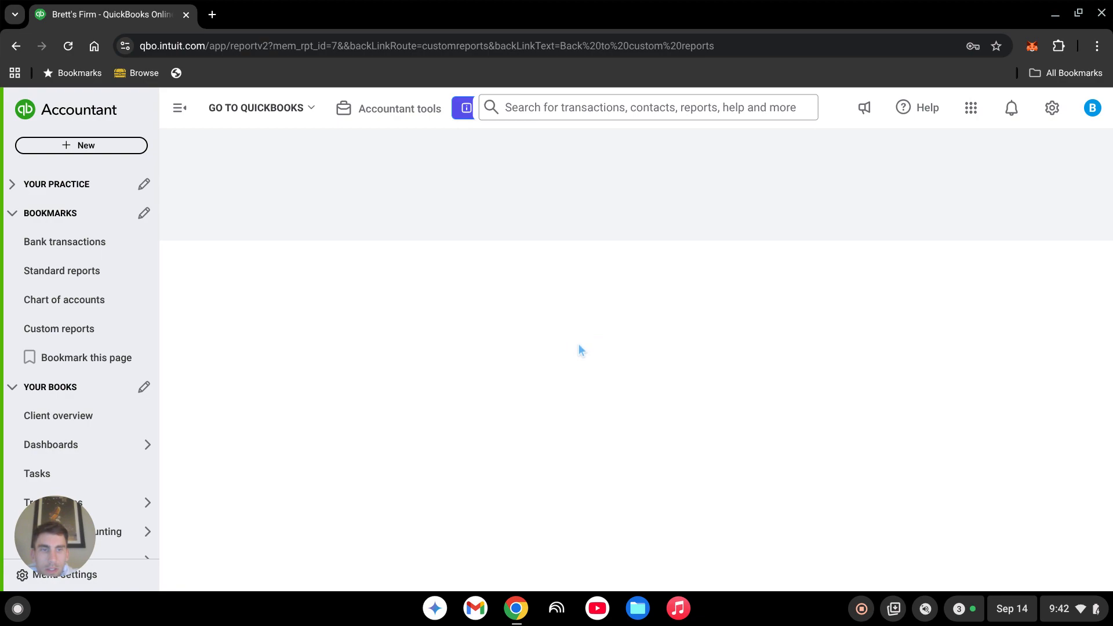
{"action": "scroll", "coordinate": [957, 321], "scroll_direction": "down", "scroll_amount": 10}
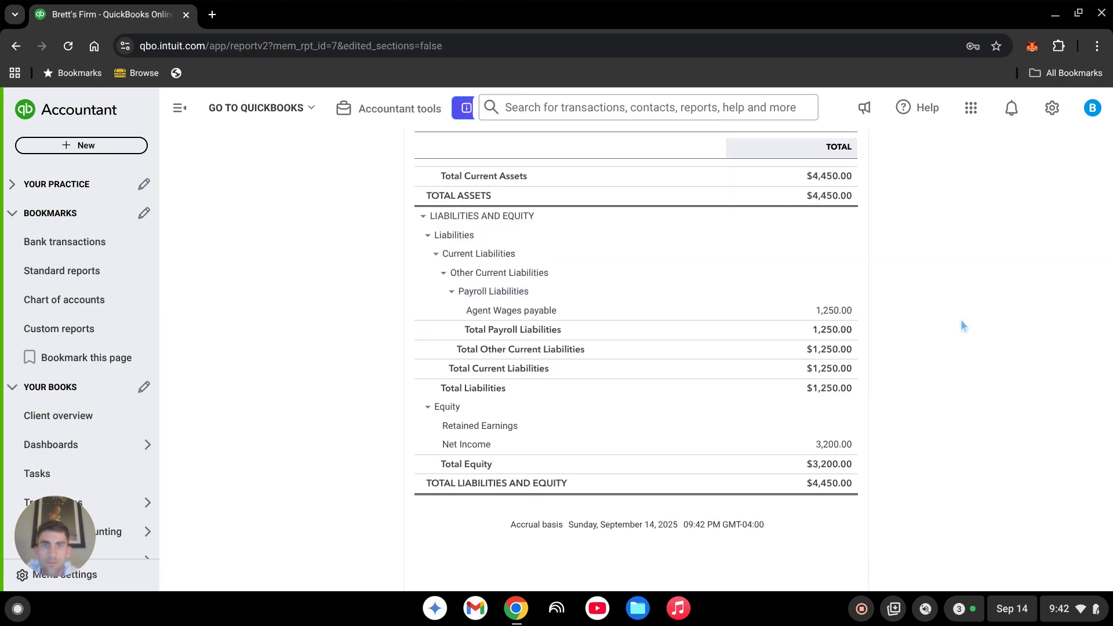
{"action": "scroll", "coordinate": [944, 400], "scroll_direction": "up", "scroll_amount": 3}
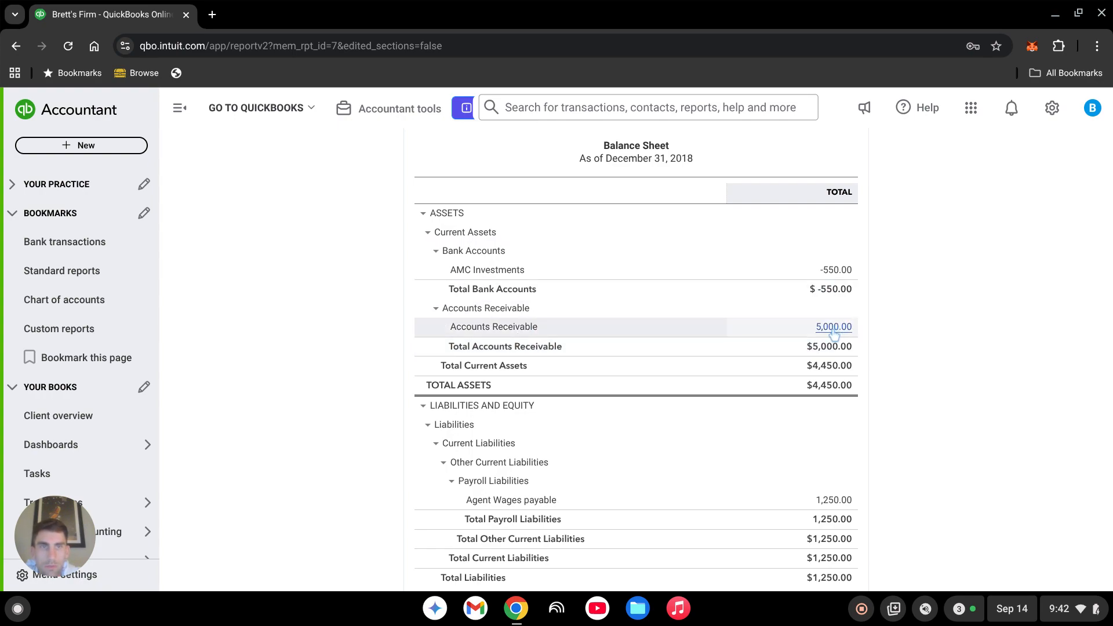
{"action": "scroll", "coordinate": [916, 348], "scroll_direction": "down", "scroll_amount": 2}
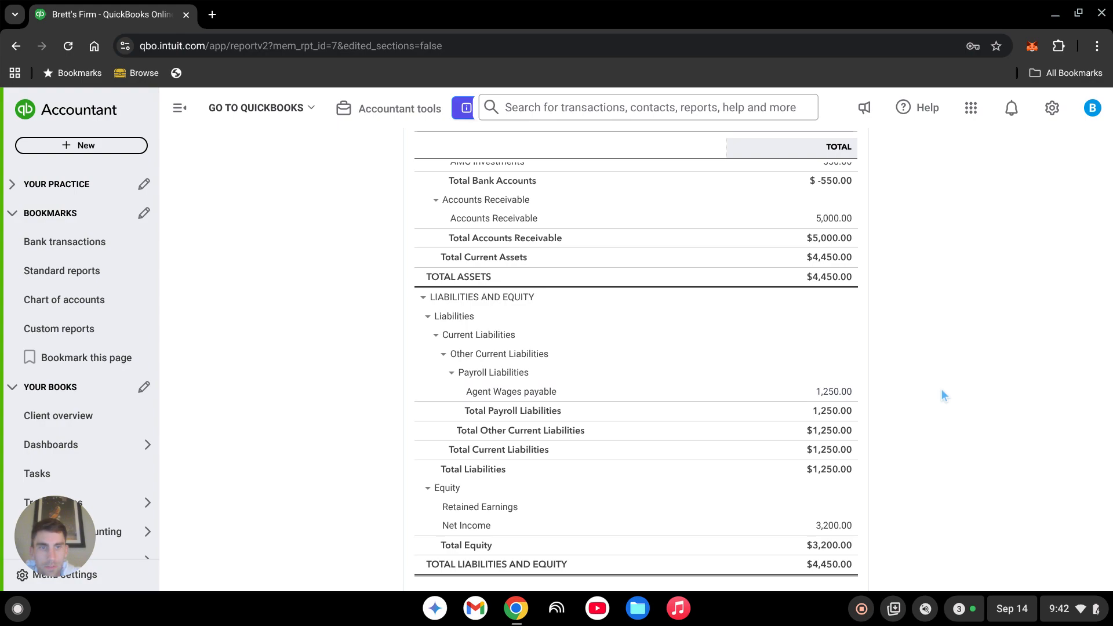
{"action": "scroll", "coordinate": [934, 382], "scroll_direction": "down", "scroll_amount": 2}
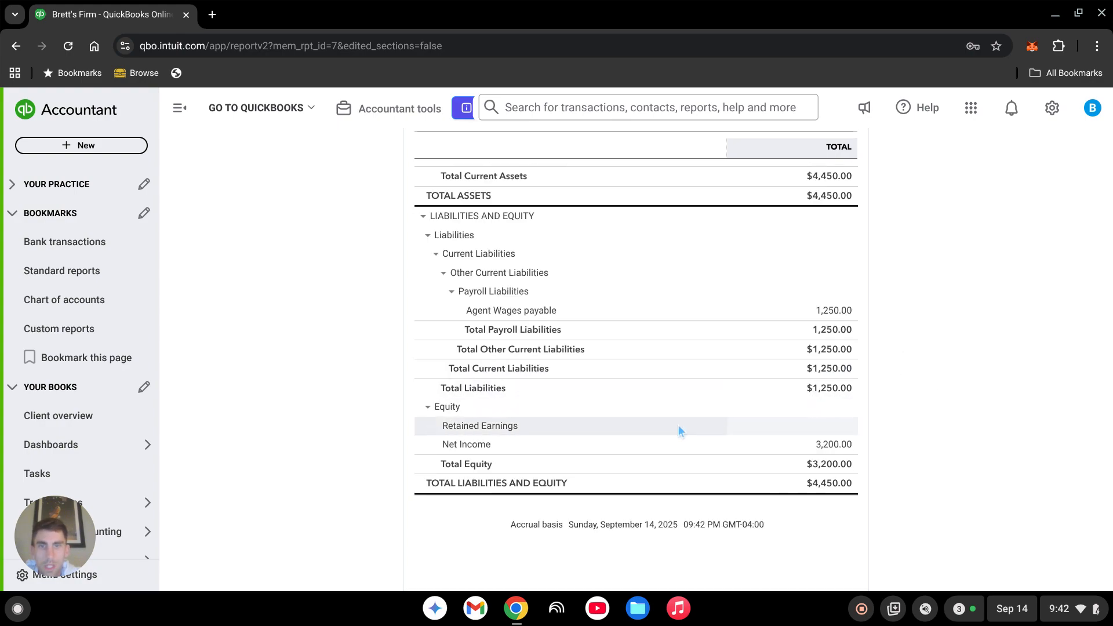
{"action": "left_click", "coordinate": [835, 444]}
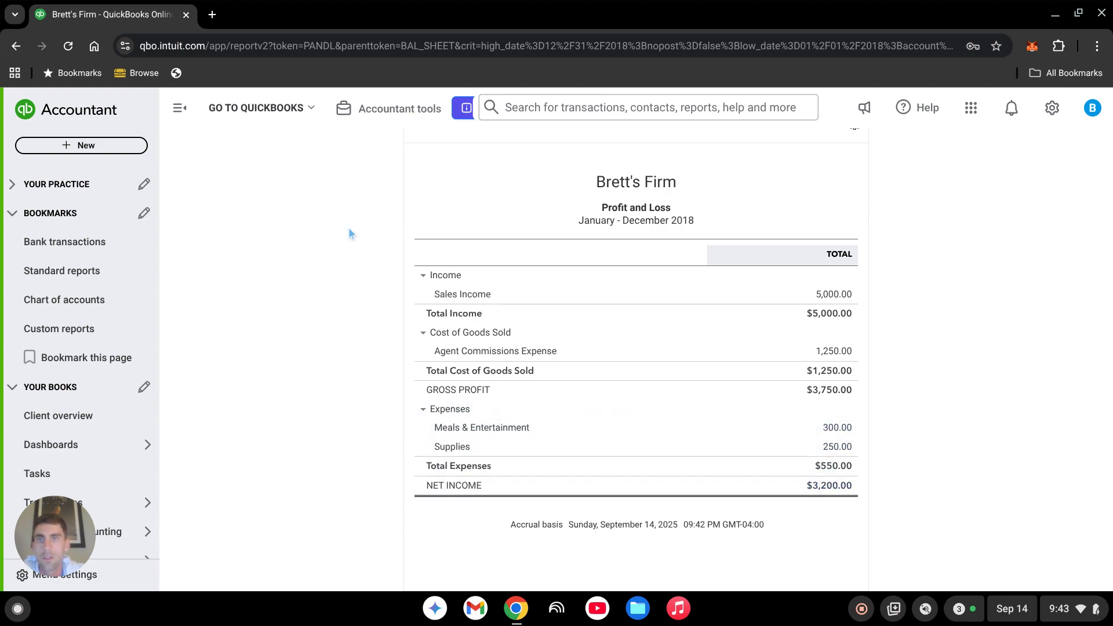
{"action": "scroll", "coordinate": [280, 262], "scroll_direction": "up", "scroll_amount": 4}
Step: Return to the bank transactions and view the pending list for AMC Investments
{"action": "left_click", "coordinate": [61, 246]}
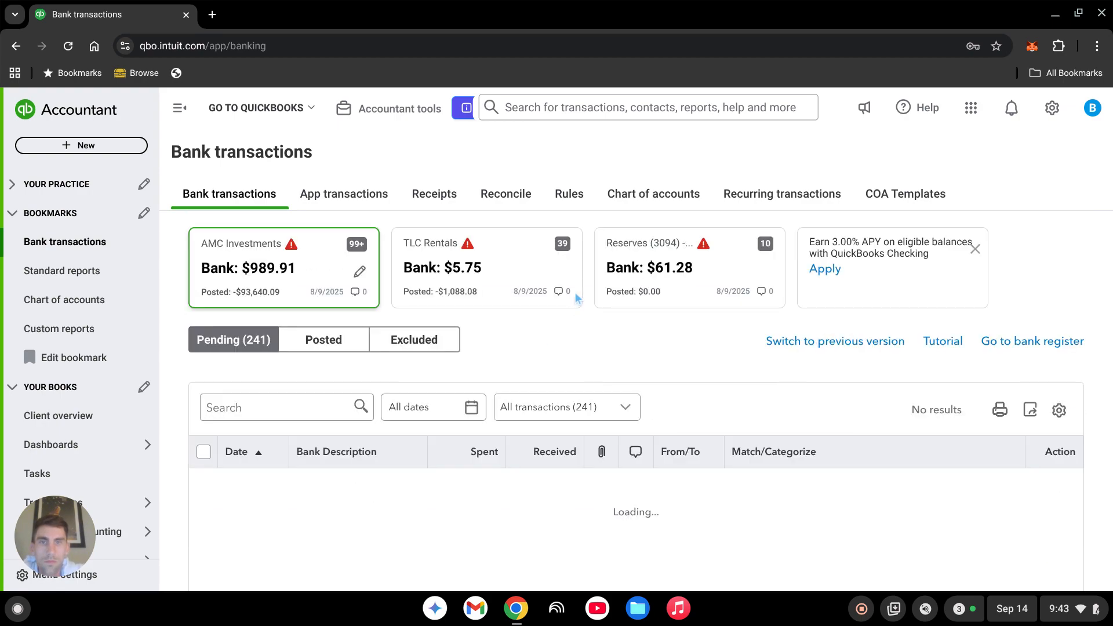
{"action": "scroll", "coordinate": [580, 296], "scroll_direction": "down", "scroll_amount": 3}
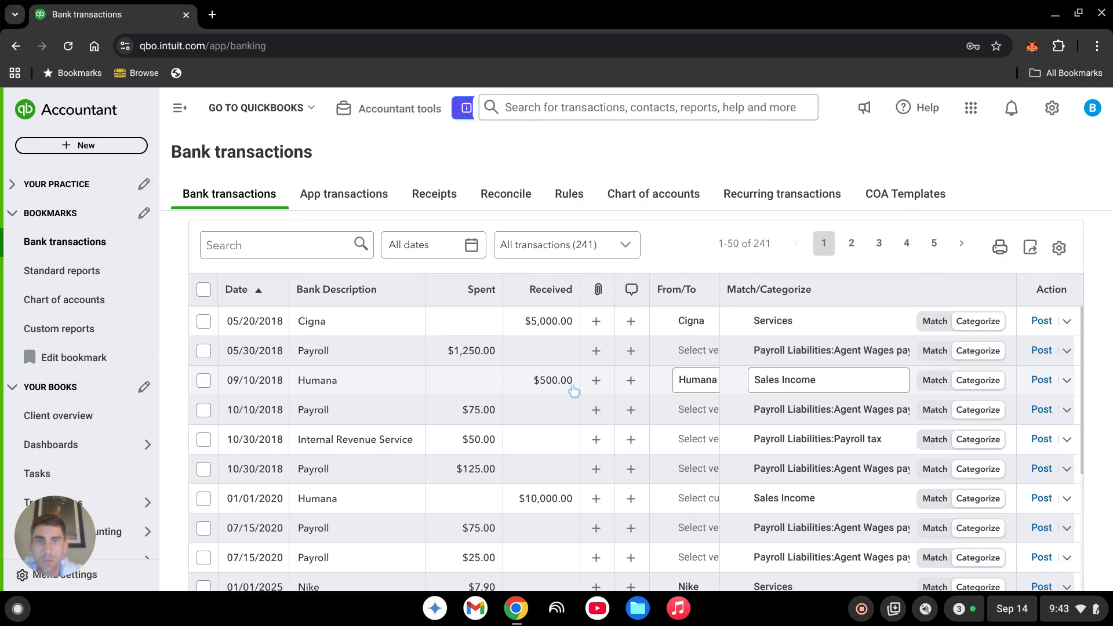
Step: Create a new invoice and select Humana as its customer
{"action": "left_click", "coordinate": [89, 147]}
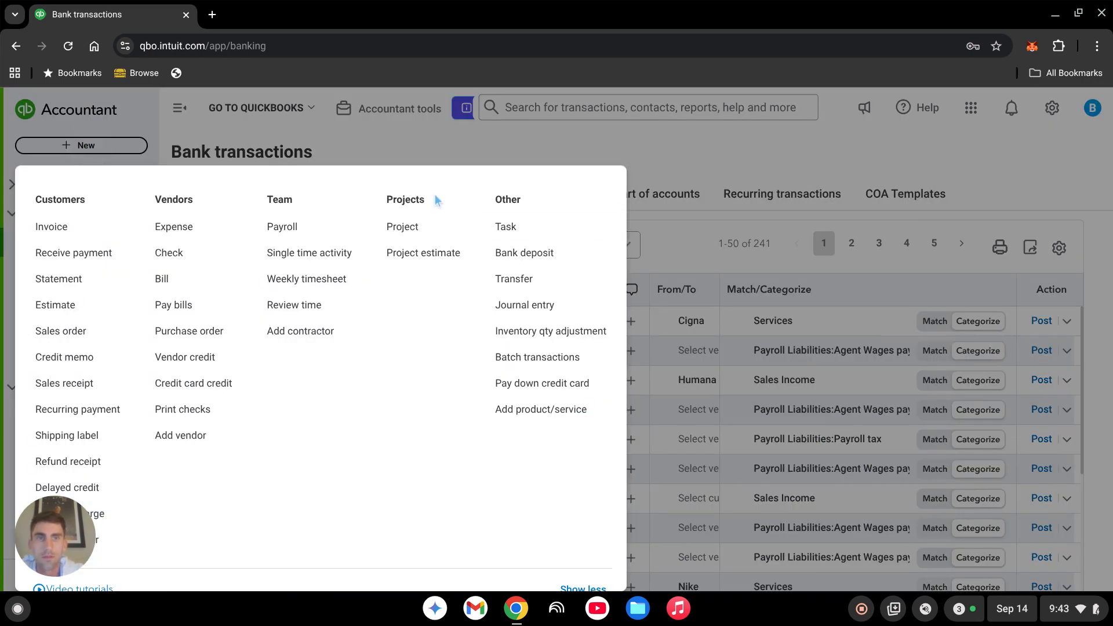
{"action": "left_click", "coordinate": [39, 229]}
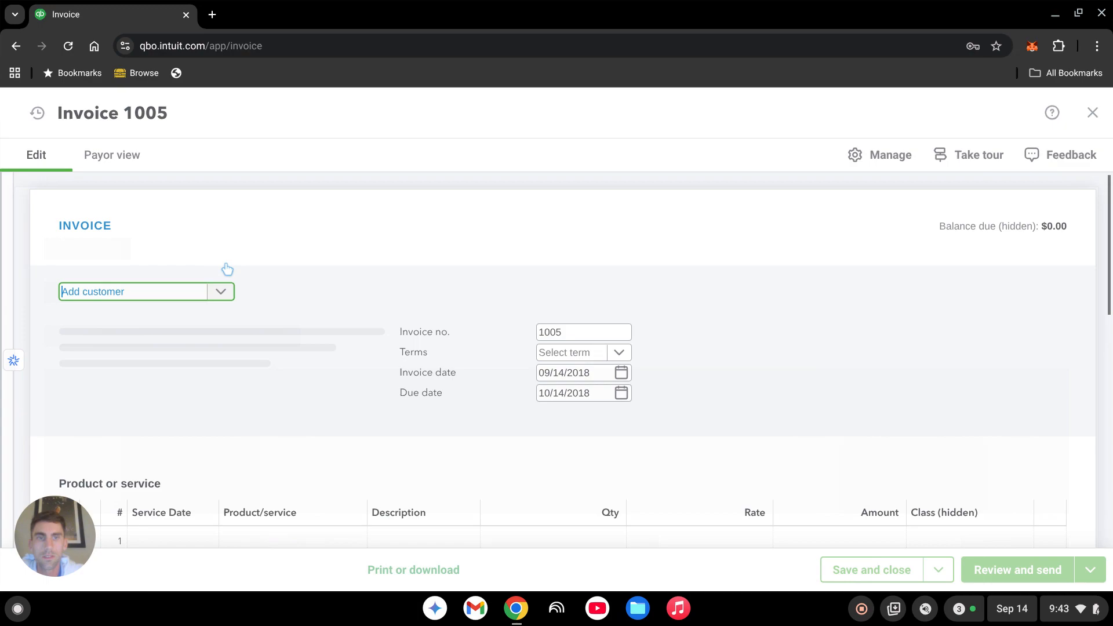
{"action": "scroll", "coordinate": [477, 293], "scroll_direction": "down", "scroll_amount": 2}
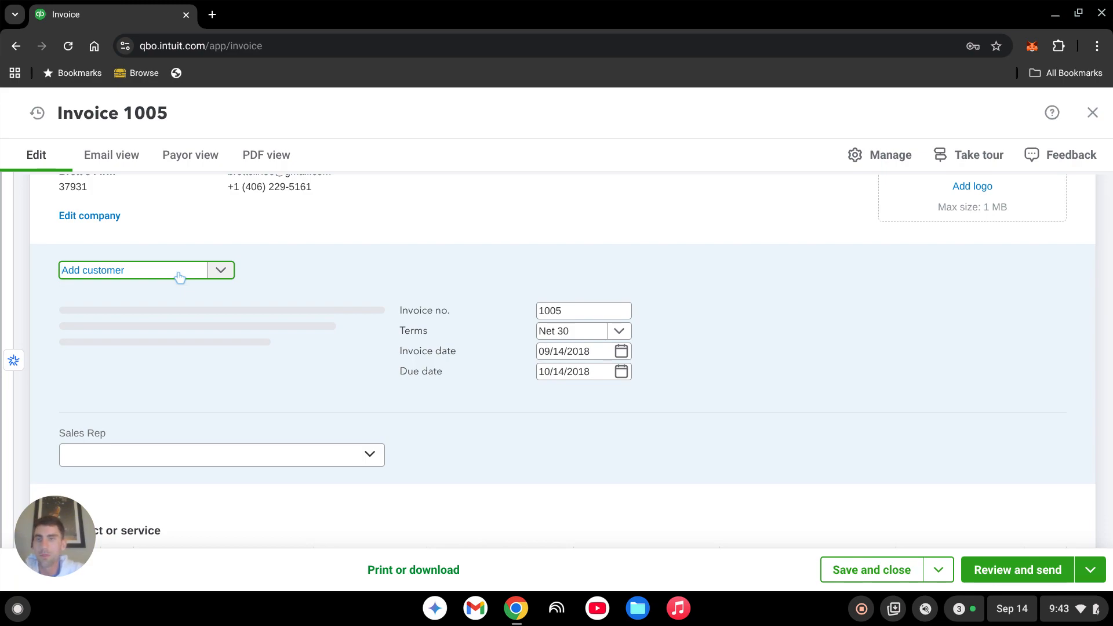
{"action": "type", "text": "human"}
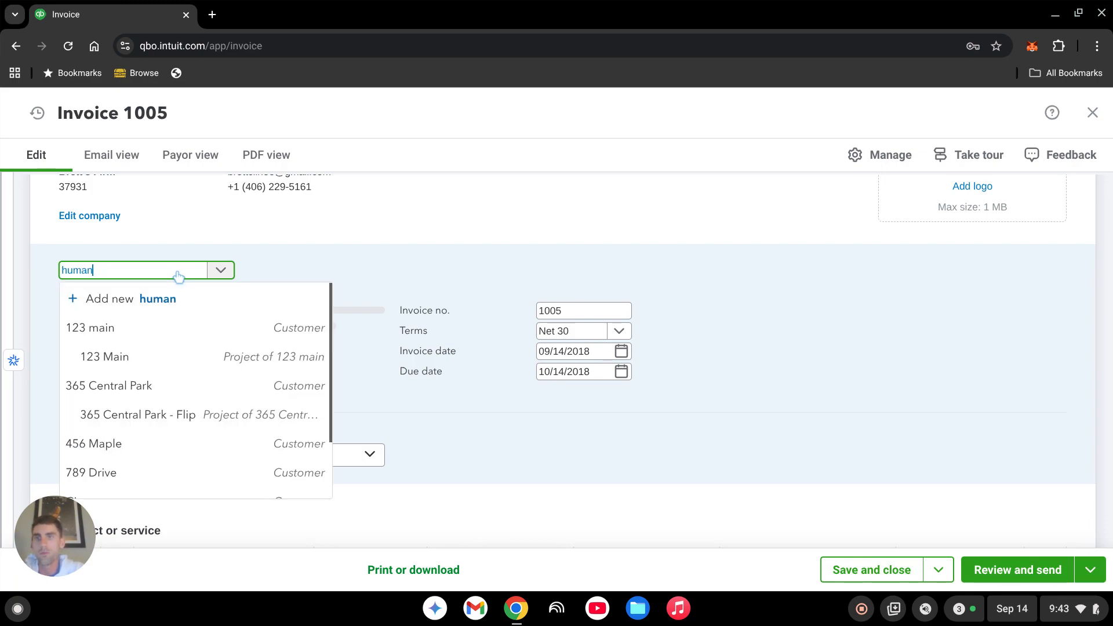
{"action": "left_click", "coordinate": [154, 327]}
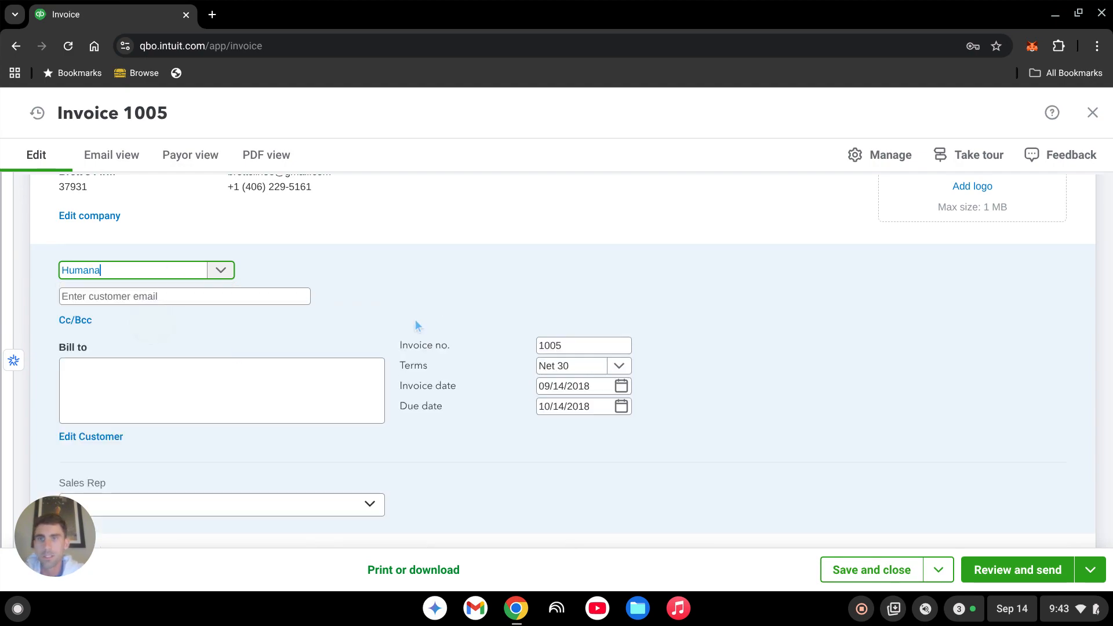
{"action": "scroll", "coordinate": [493, 278], "scroll_direction": "down", "scroll_amount": 3}
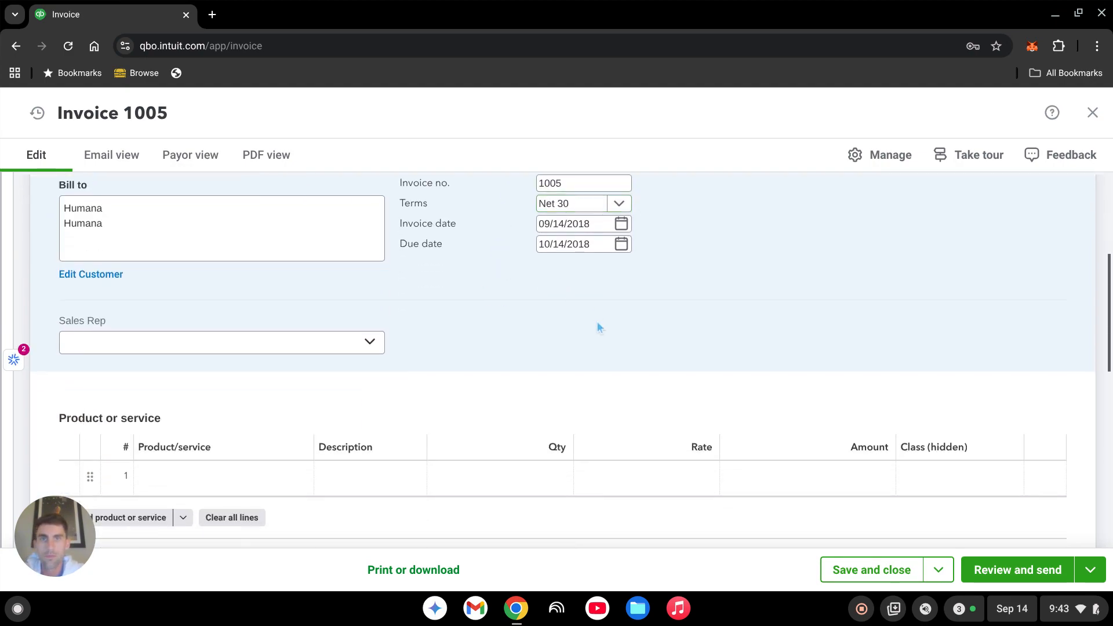
{"action": "scroll", "coordinate": [534, 357], "scroll_direction": "up", "scroll_amount": 2}
{"action": "left_click", "coordinate": [587, 306]}
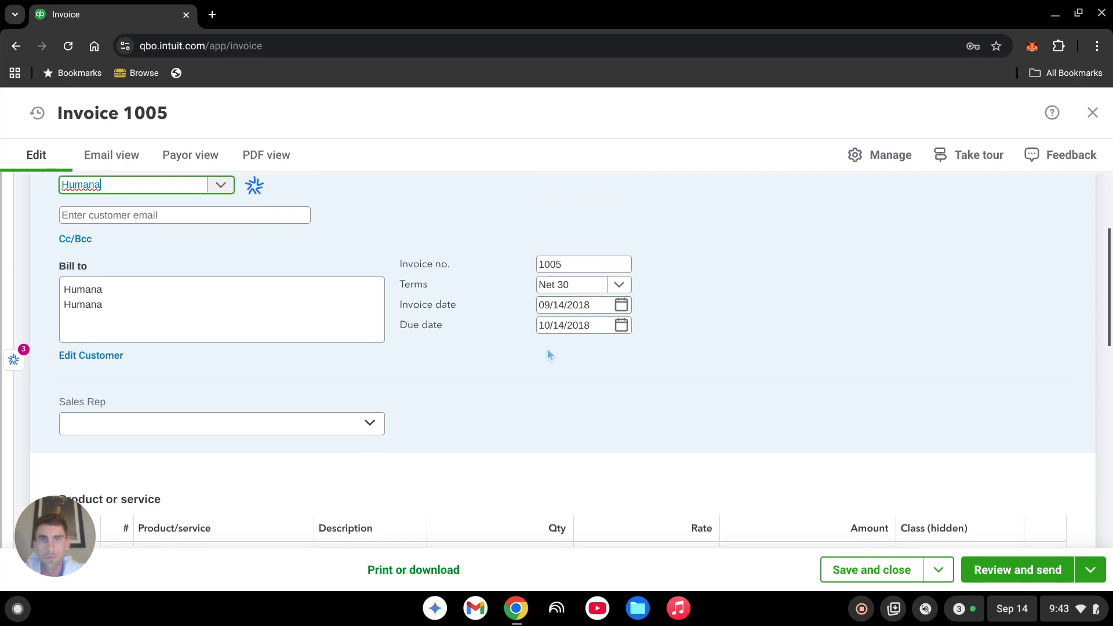
{"action": "scroll", "coordinate": [547, 349], "scroll_direction": "down", "scroll_amount": 2}
{"action": "scroll", "coordinate": [464, 291], "scroll_direction": "down", "scroll_amount": 2}
Step: Add Sales Income as the invoice's first line with a rate of 500, assigned to the agent's class
{"action": "left_click", "coordinate": [216, 398]}
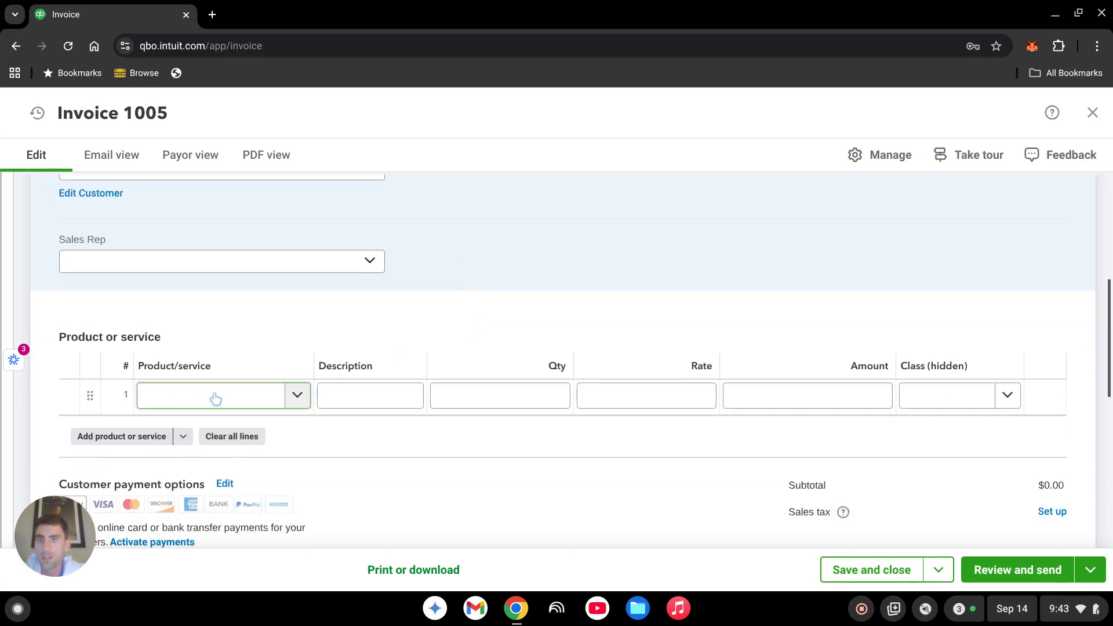
{"action": "left_click", "coordinate": [217, 398]}
{"action": "type", "text": "sales"}
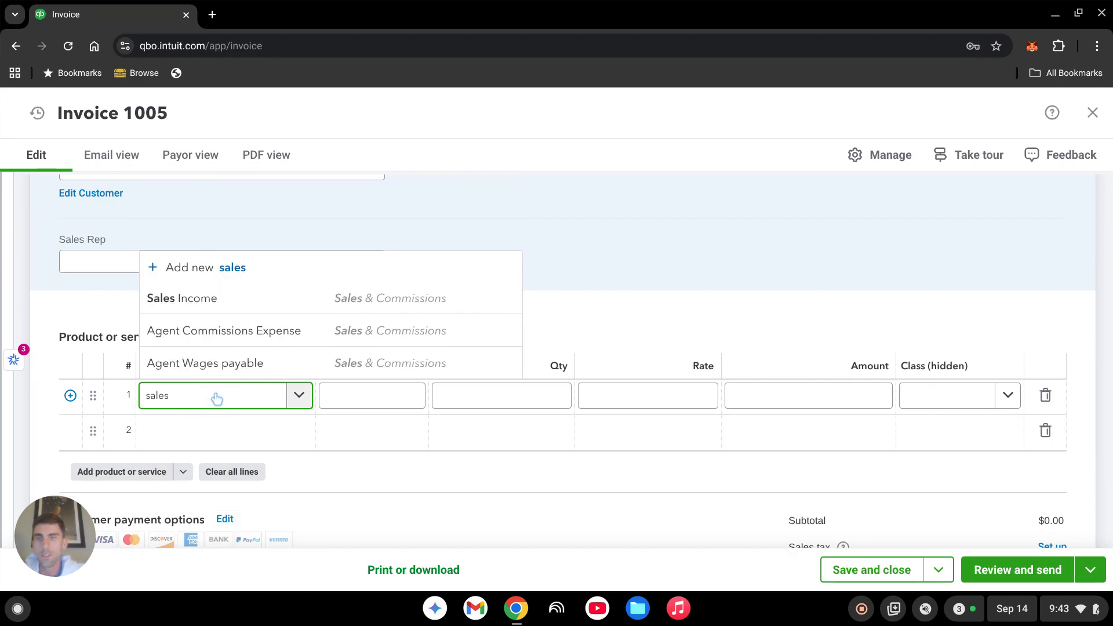
{"action": "left_click", "coordinate": [197, 302]}
{"action": "left_click", "coordinate": [393, 393]}
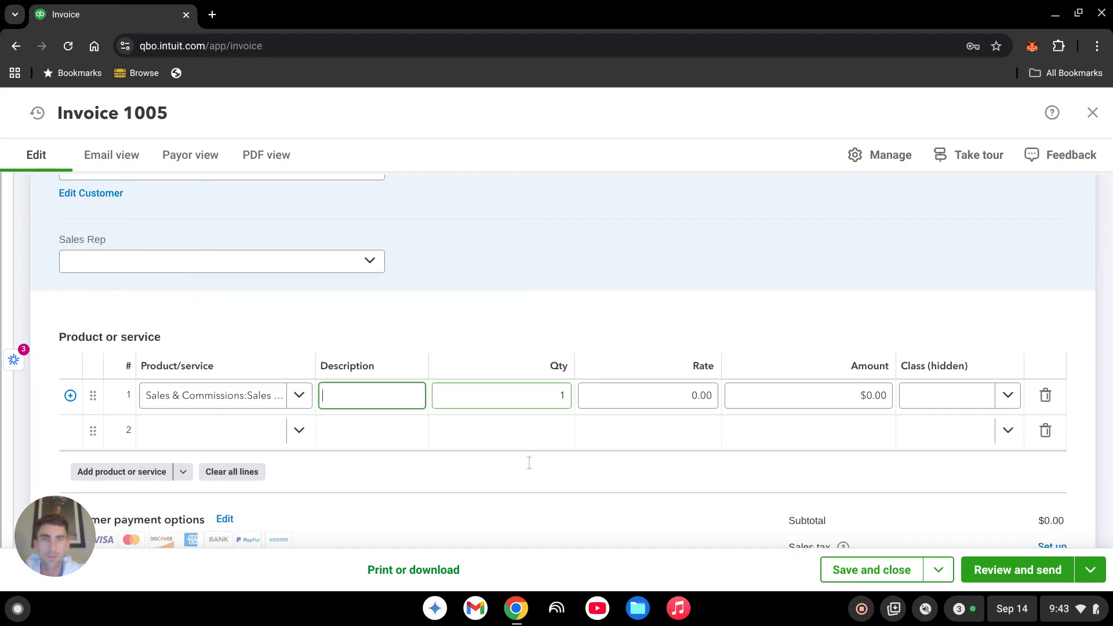
{"action": "key", "text": "Tab"}
{"action": "key", "text": "Tab"}
{"action": "key", "text": "Tab"}
{"action": "type", "text": "500"}
{"action": "key", "text": "Tab"}
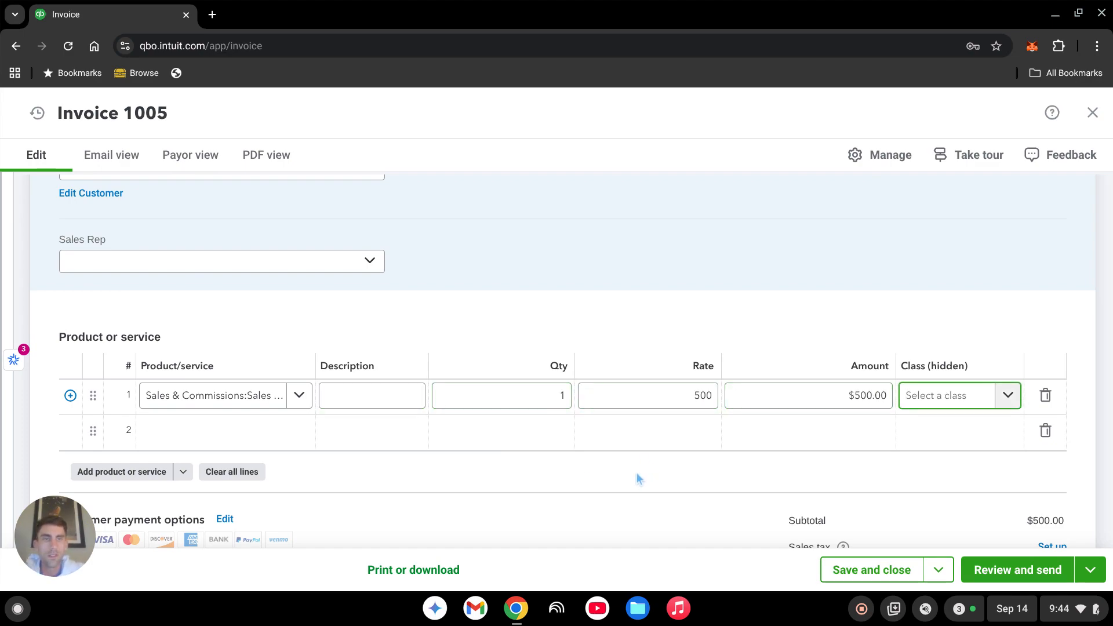
{"action": "type", "text": "john"}
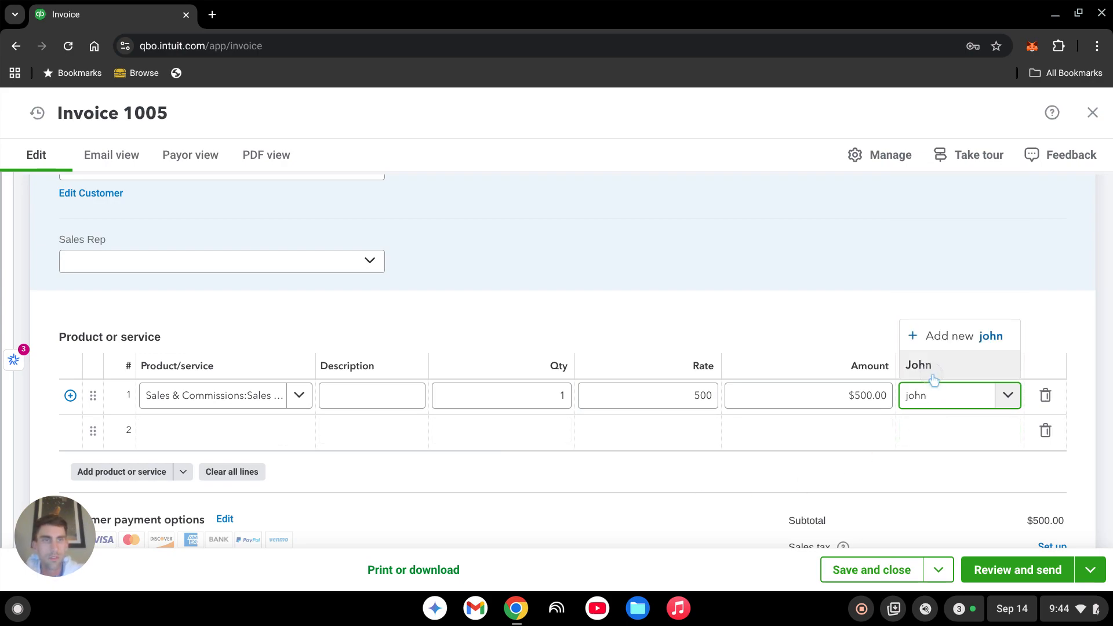
{"action": "key", "text": "Tab"}
Step: Add Agent Wages payable as the second line with an amount of 500*.25, assigned to the same agent's class
{"action": "key", "text": "Tab"}
{"action": "key", "text": "Tab"}
{"action": "key", "text": "Tab"}
{"action": "type", "text": "wages"}
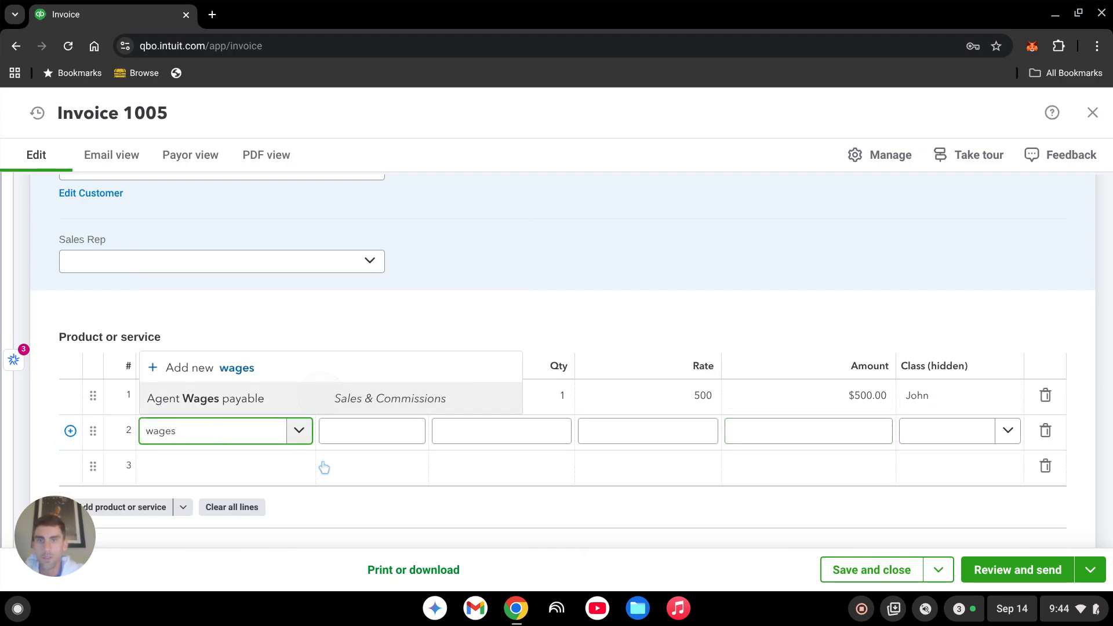
{"action": "key", "text": "Tab"}
{"action": "key", "text": "Tab"}
{"action": "key", "text": "Tab"}
{"action": "key", "text": "Tab"}
{"action": "type", "text": "500*.25"}
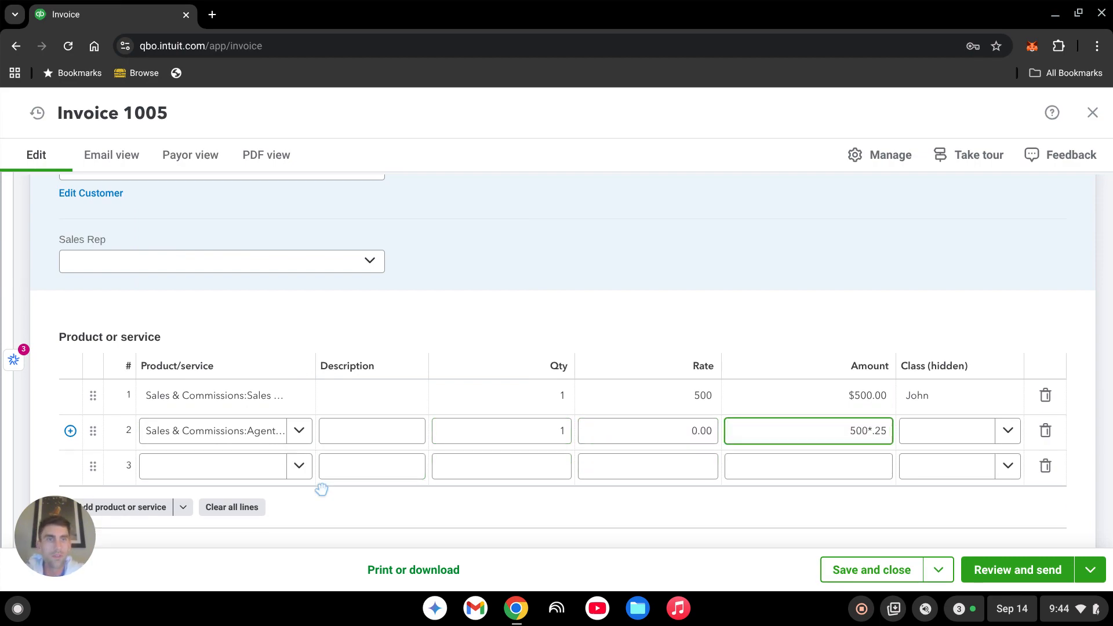
{"action": "key", "text": "Tab"}
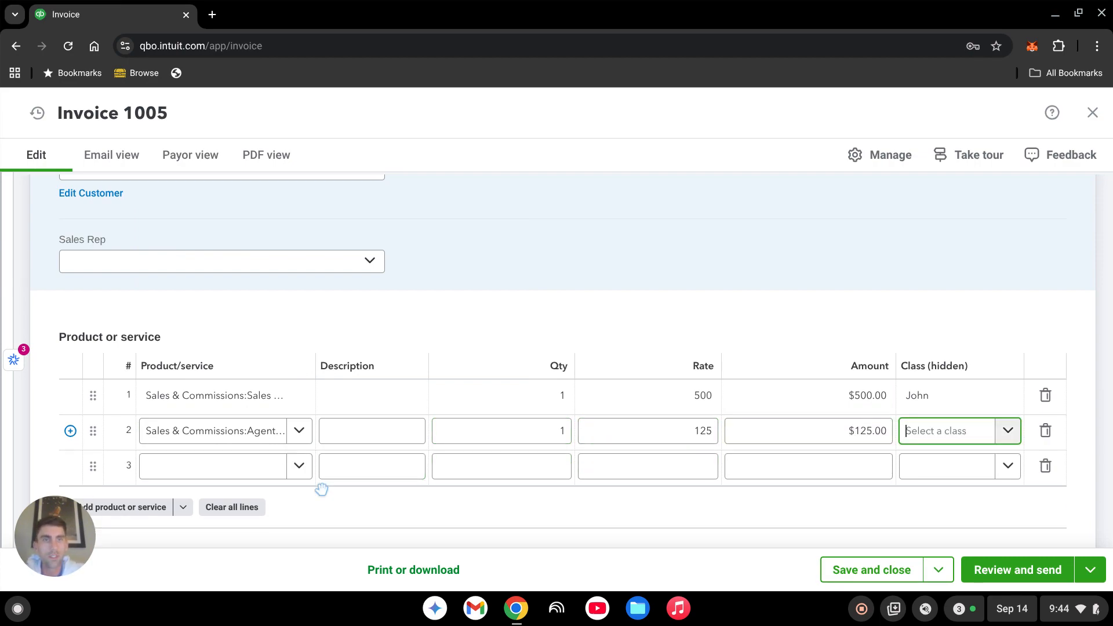
{"action": "type", "text": "john"}
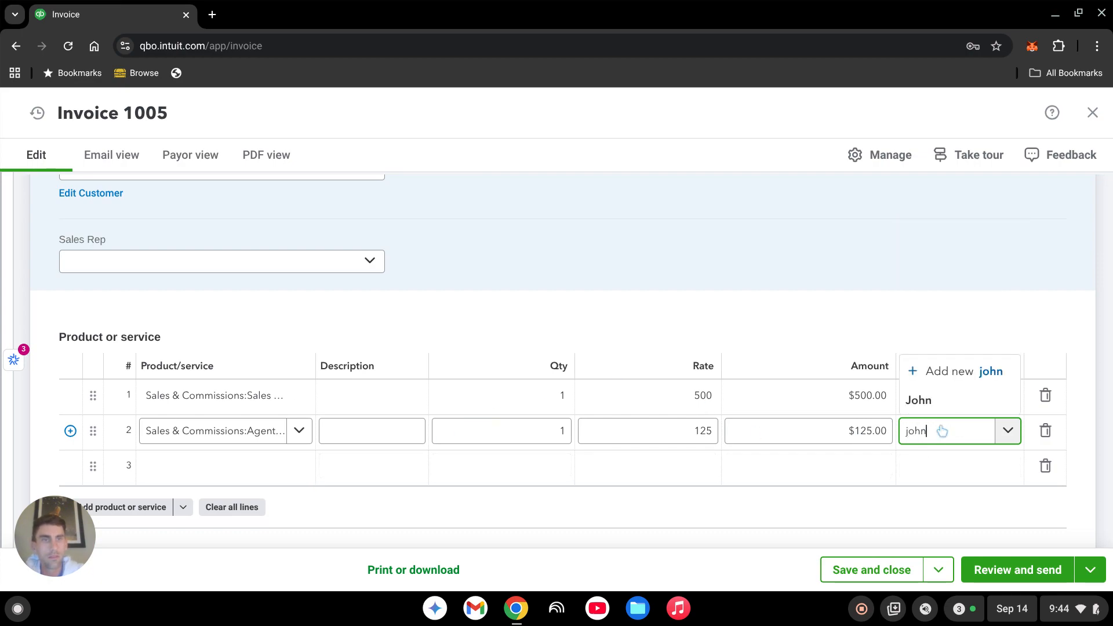
{"action": "left_click", "coordinate": [948, 406]}
Step: Add Agent Commissions Expense as the third line with an amount of -125, assigned to the same agent's class
{"action": "key", "text": "Tab"}
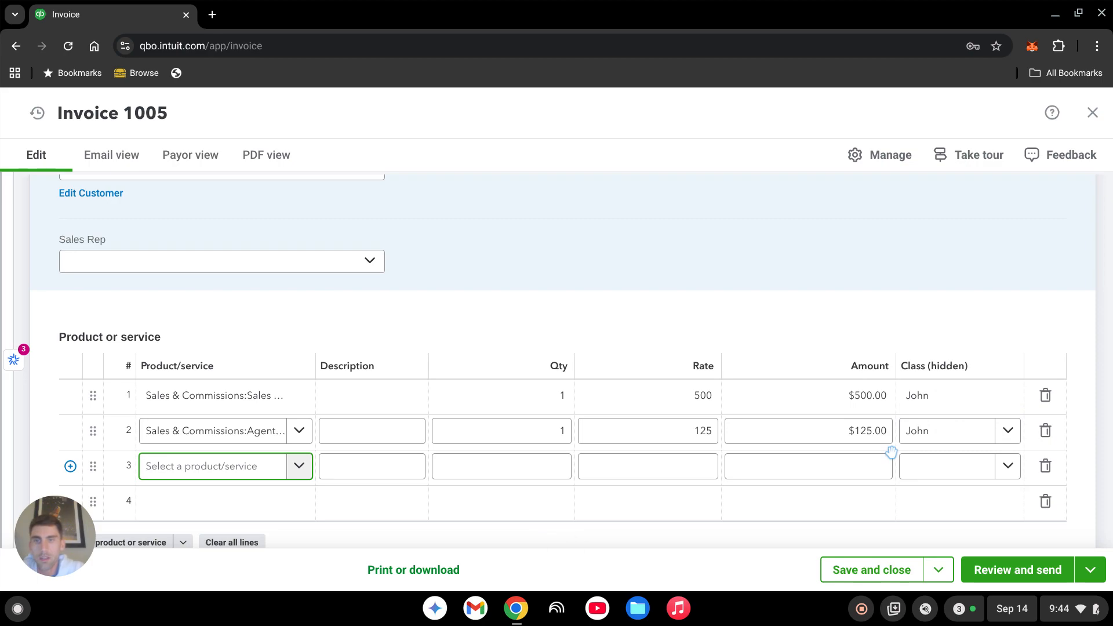
{"action": "type", "text": "commis"}
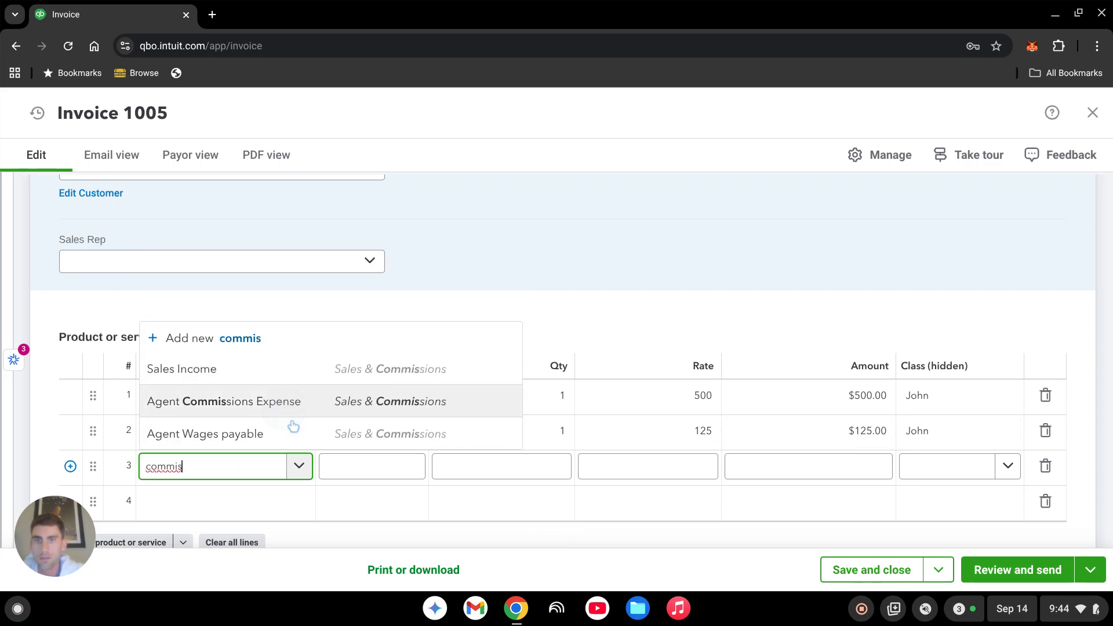
{"action": "left_click", "coordinate": [286, 414]}
{"action": "key", "text": "Tab"}
{"action": "key", "text": "Tab"}
{"action": "key", "text": "Tab"}
{"action": "key", "text": "Tab"}
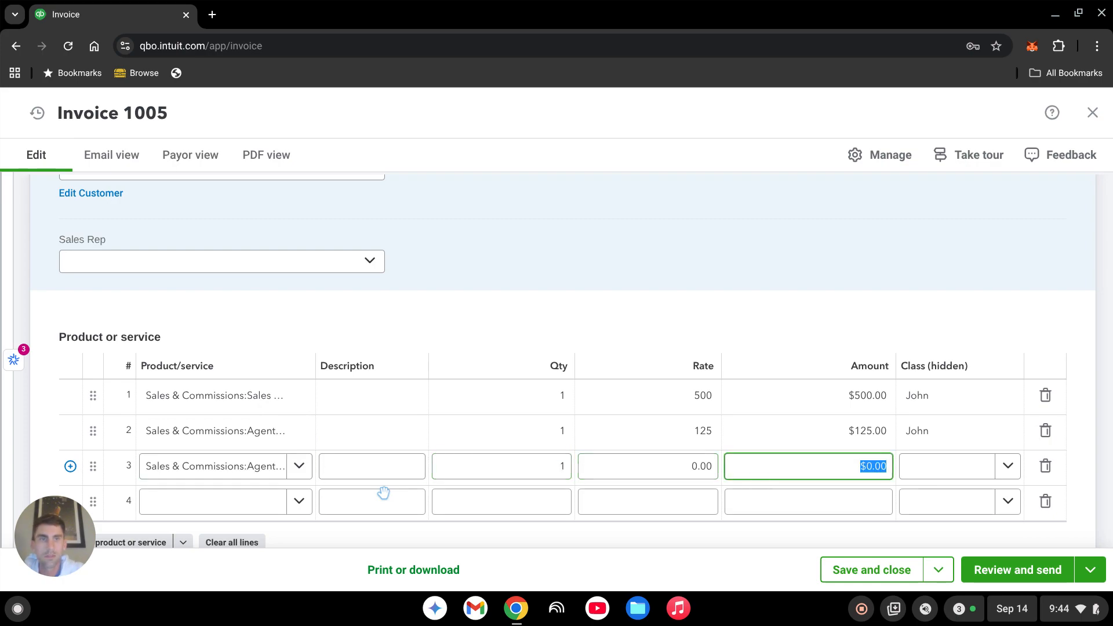
{"action": "type", "text": "-125"}
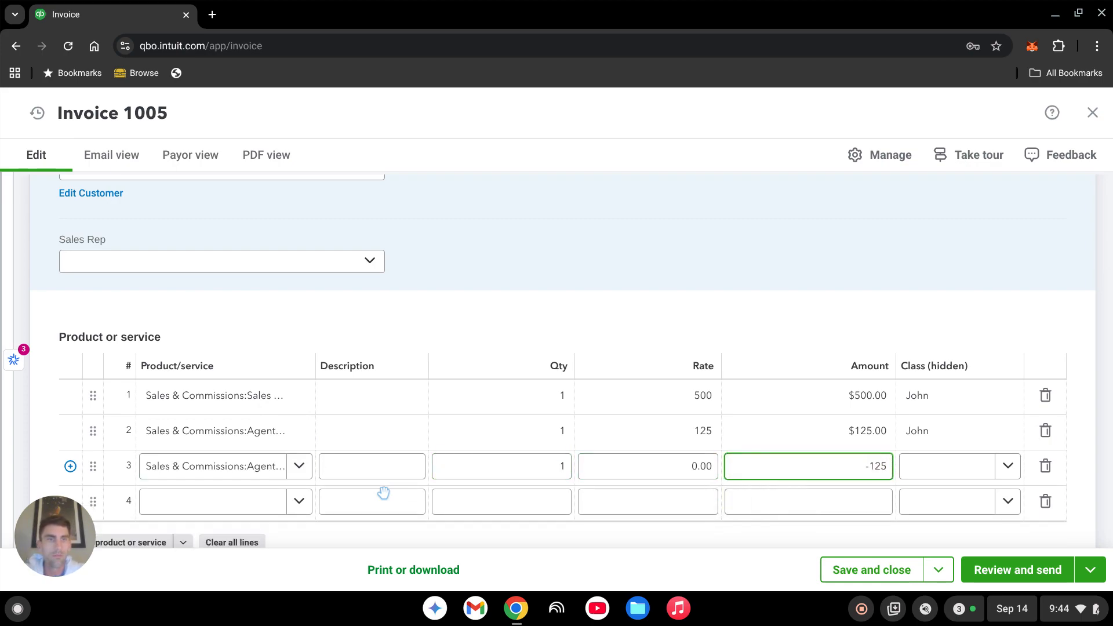
{"action": "key", "text": "Tab"}
{"action": "type", "text": "john"}
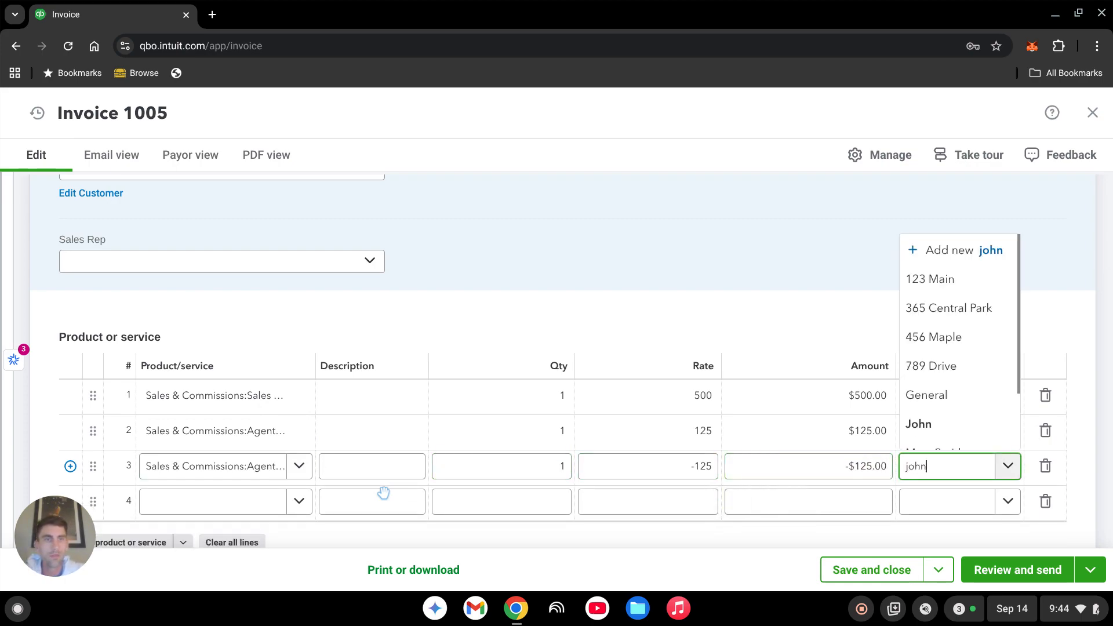
{"action": "left_click", "coordinate": [962, 442]}
Step: Save and close the Humana invoice
{"action": "left_click", "coordinate": [871, 570]}
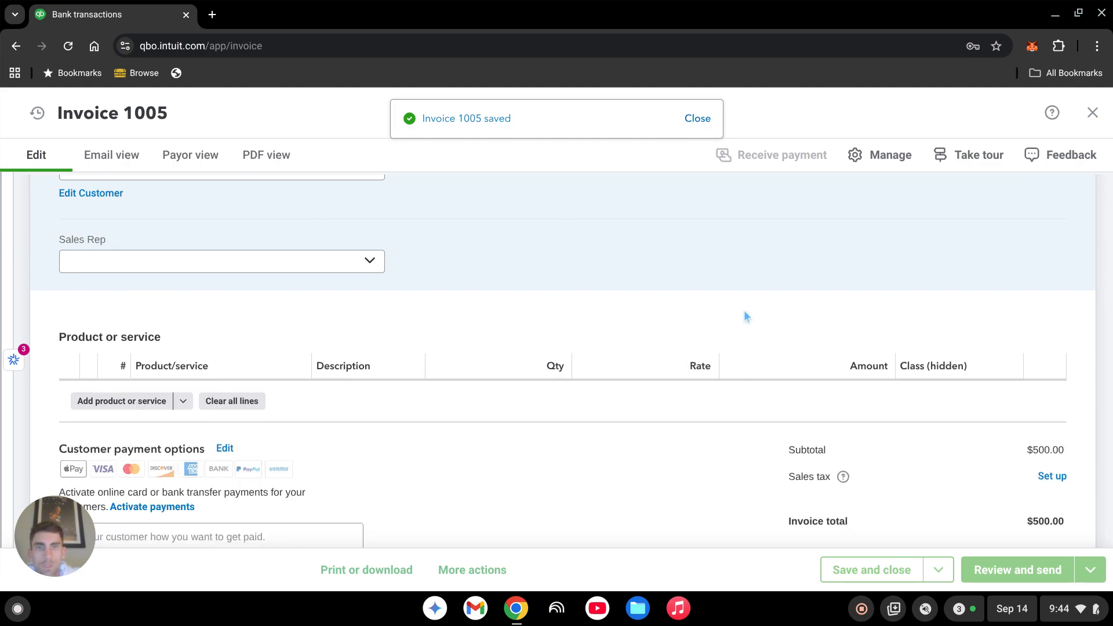
{"action": "scroll", "coordinate": [637, 371], "scroll_direction": "up", "scroll_amount": 4}
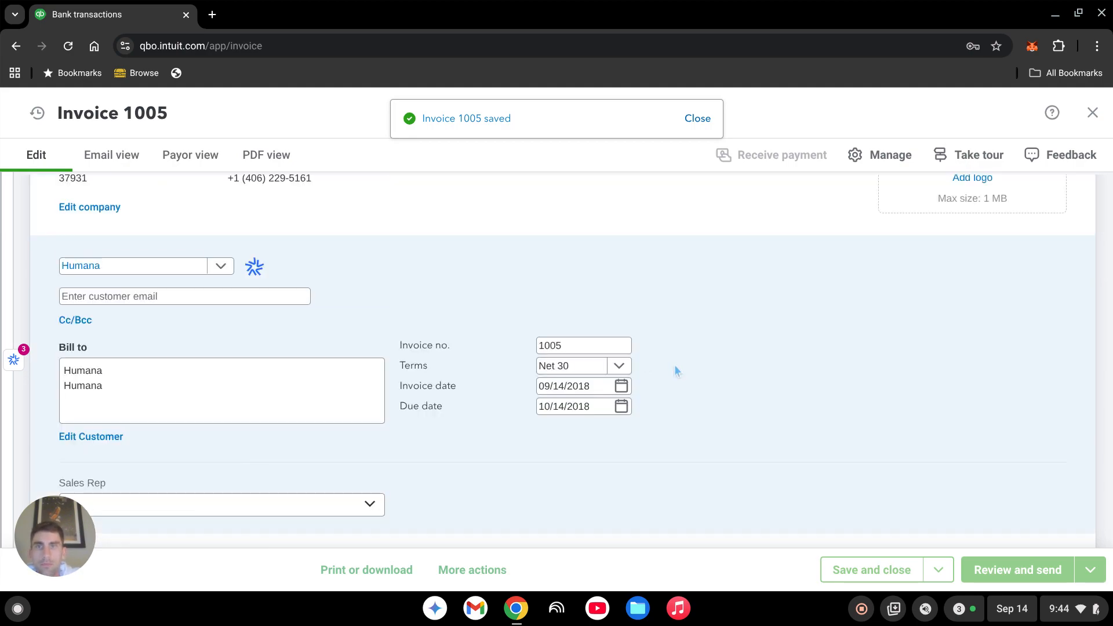
{"action": "scroll", "coordinate": [568, 354], "scroll_direction": "up", "scroll_amount": 2}
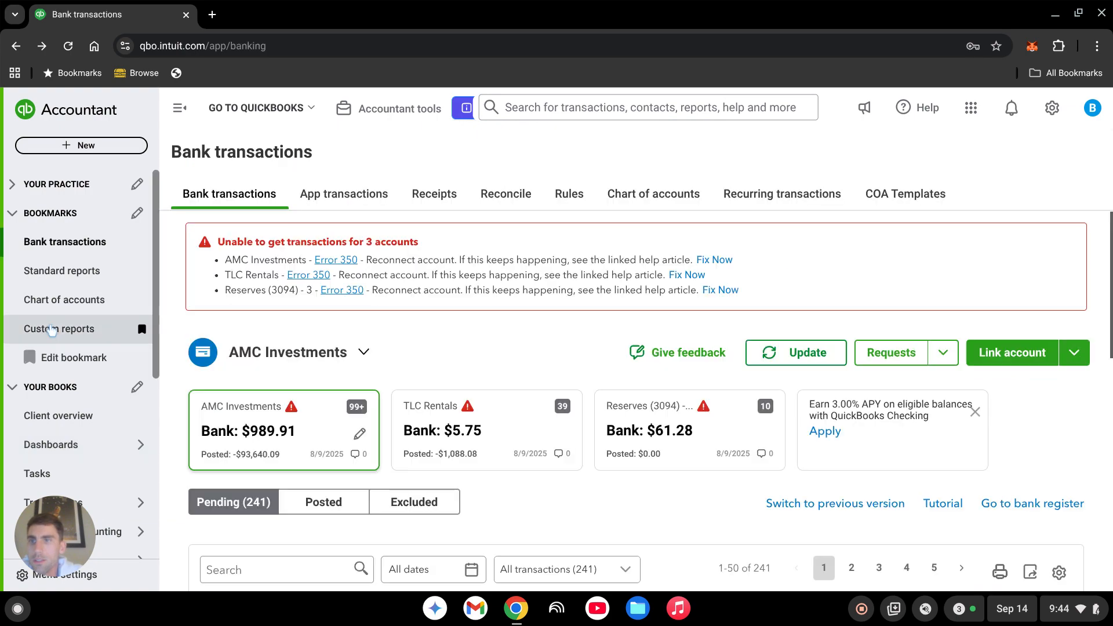
Step: Examine the custom report Balance Sheet - 2018 and drill into its Net Income amount to review the Profit and Loss
{"action": "left_click", "coordinate": [75, 330]}
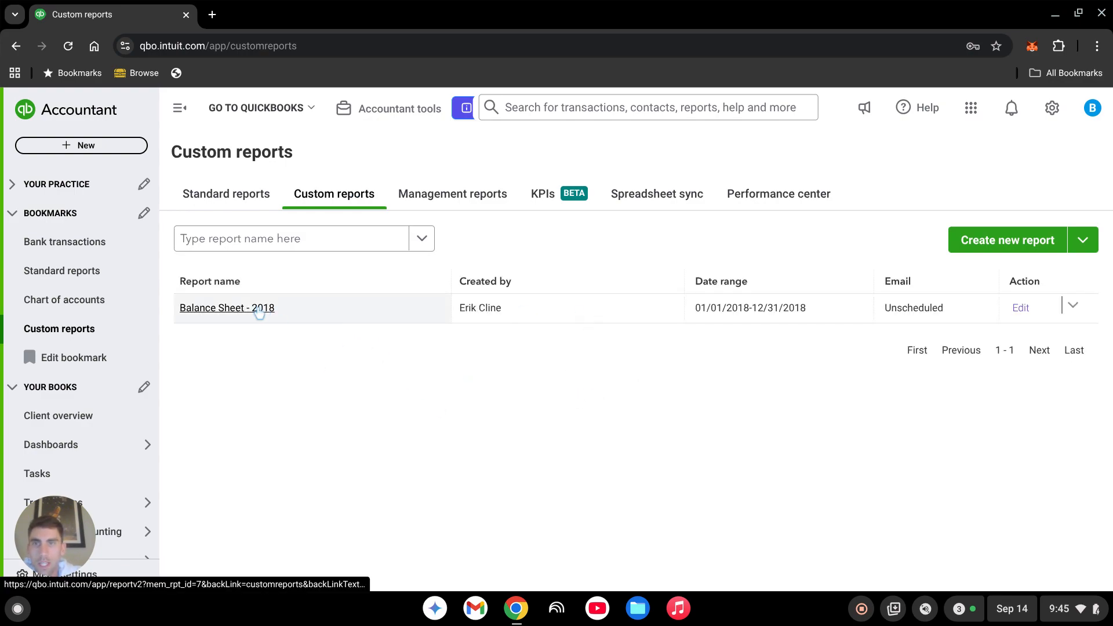
{"action": "left_click", "coordinate": [260, 312]}
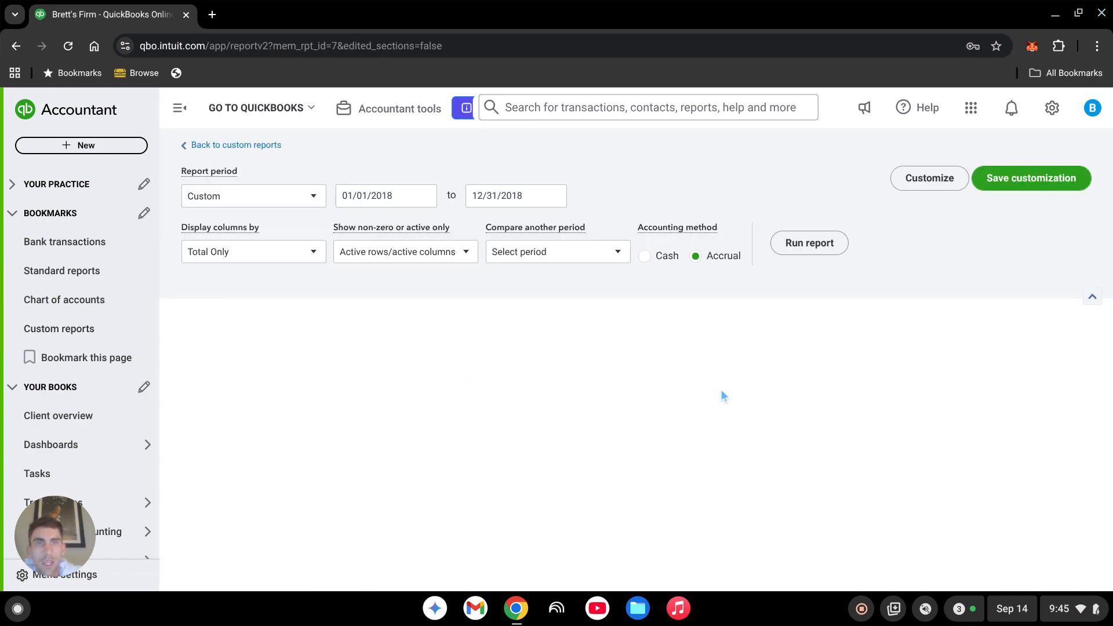
{"action": "scroll", "coordinate": [721, 389], "scroll_direction": "down", "scroll_amount": 10}
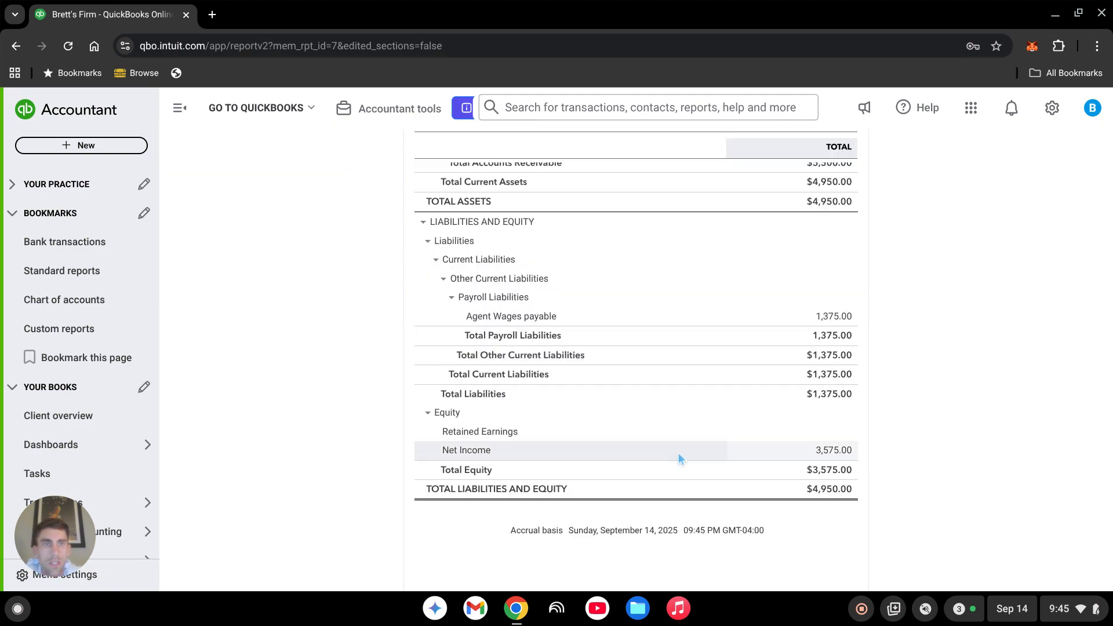
{"action": "scroll", "coordinate": [680, 454], "scroll_direction": "up", "scroll_amount": 2}
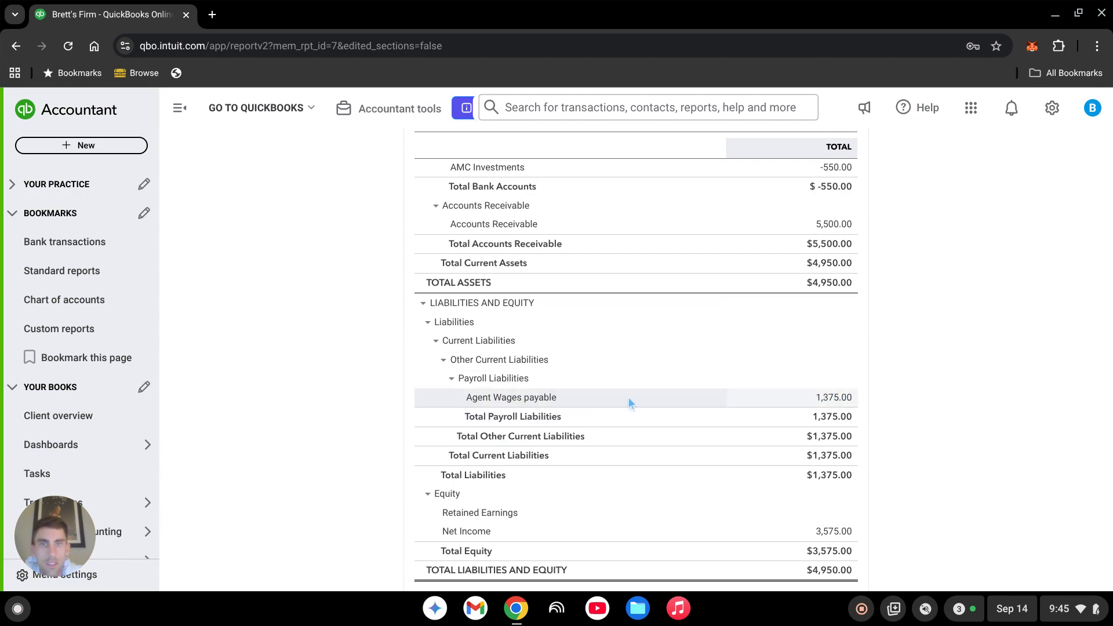
{"action": "scroll", "coordinate": [836, 394], "scroll_direction": "up", "scroll_amount": 2}
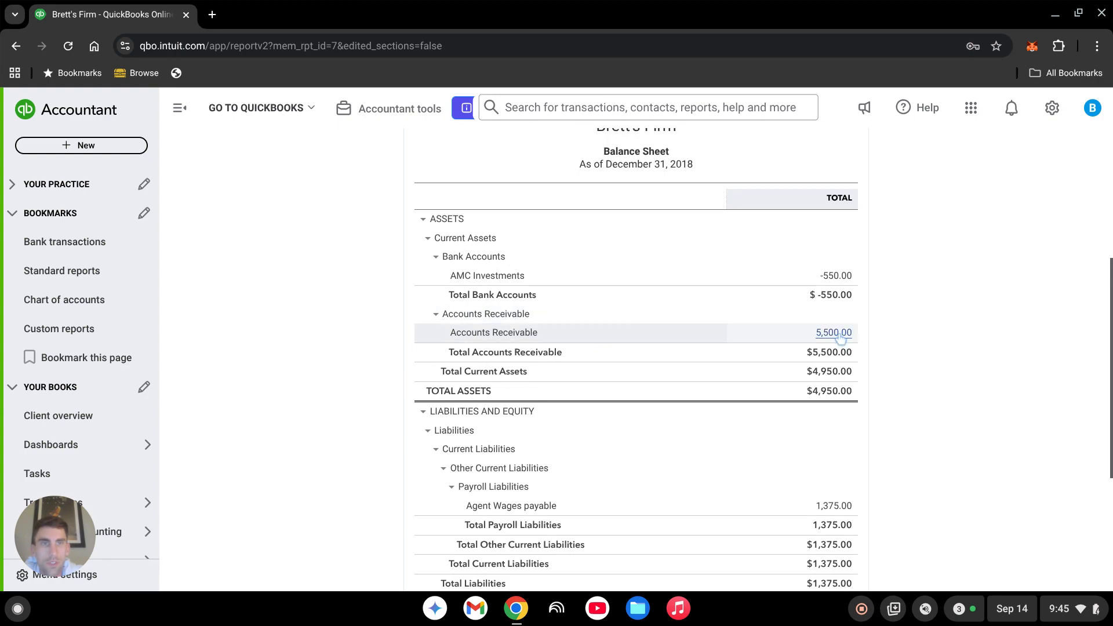
{"action": "scroll", "coordinate": [838, 348], "scroll_direction": "down", "scroll_amount": 4}
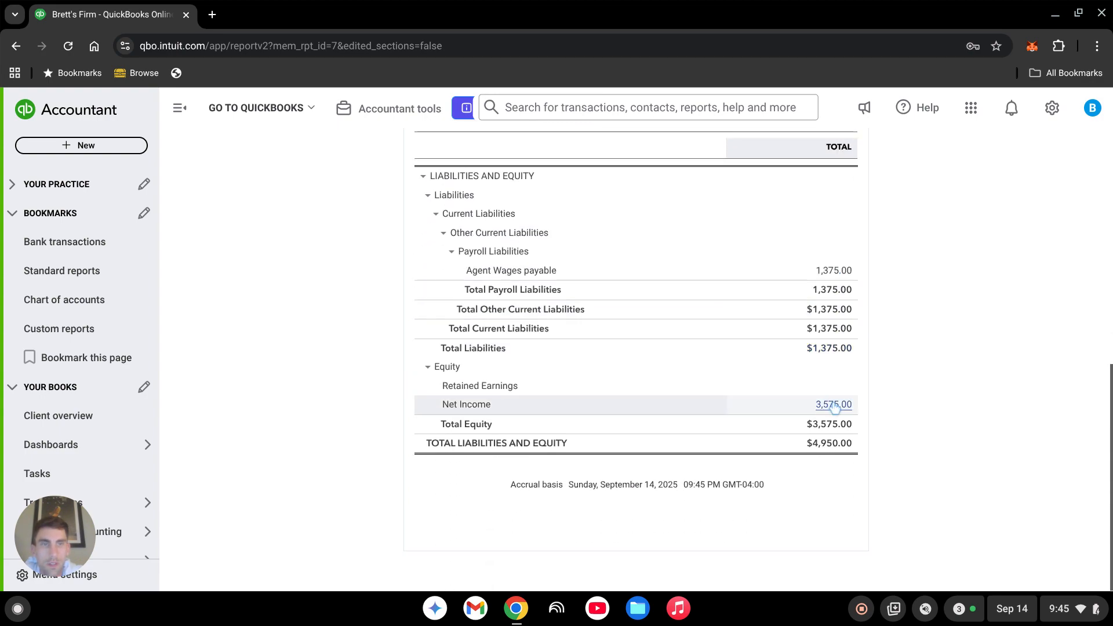
{"action": "left_click", "coordinate": [835, 406]}
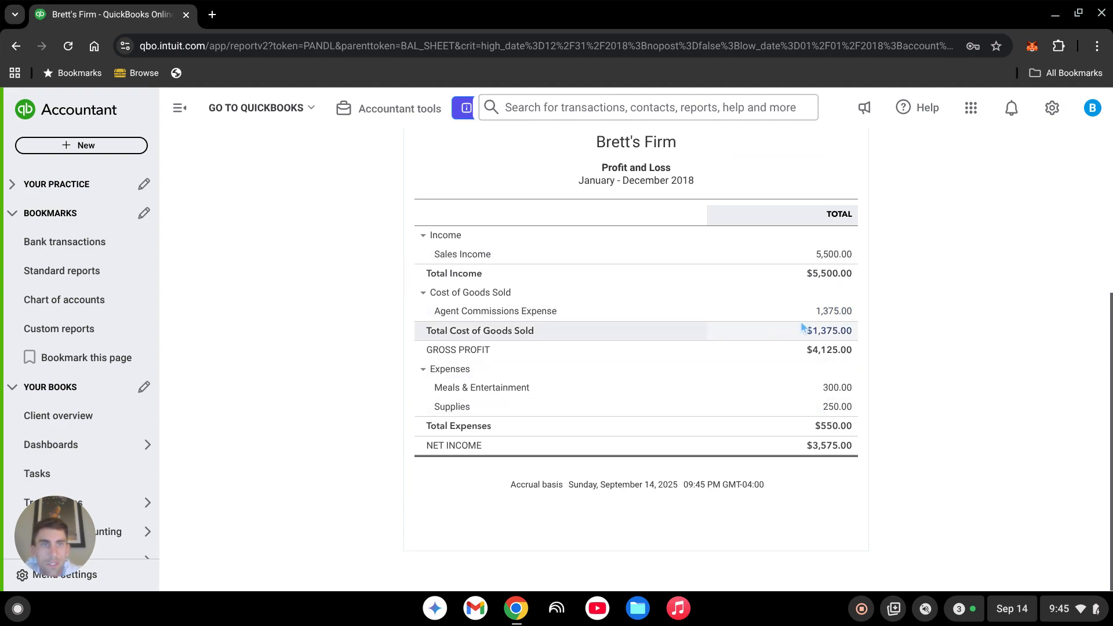
{"action": "scroll", "coordinate": [502, 379], "scroll_direction": "up", "scroll_amount": 1}
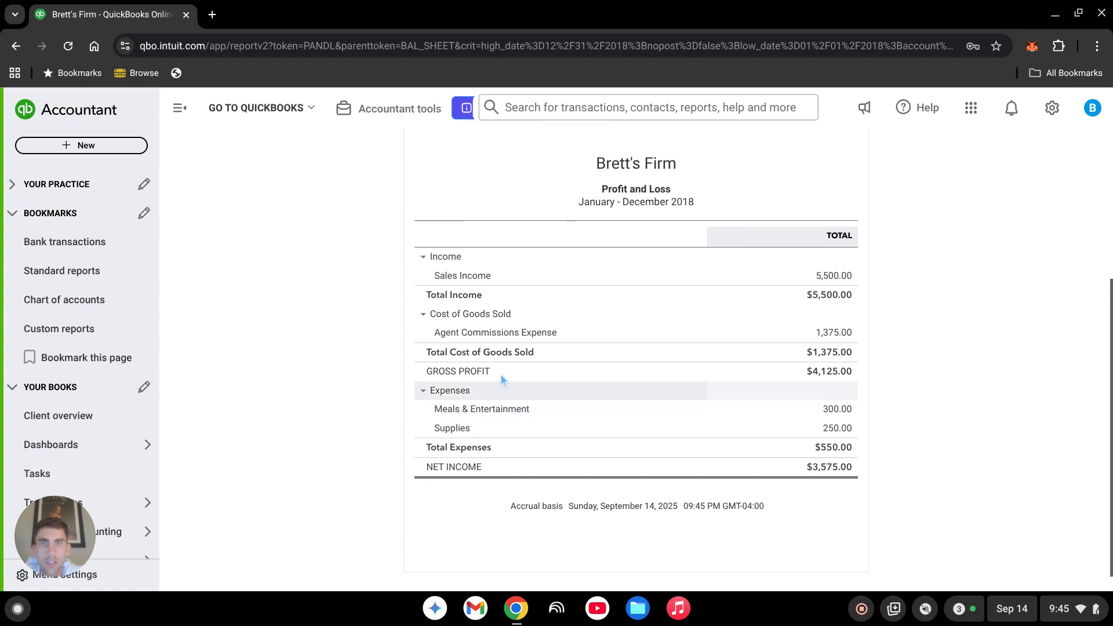
Step: Run the 2018 Profit and Loss report with its columns displayed by Classes and review the amounts for each agent
{"action": "scroll", "coordinate": [501, 378], "scroll_direction": "up", "scroll_amount": 4}
{"action": "left_click", "coordinate": [305, 269]}
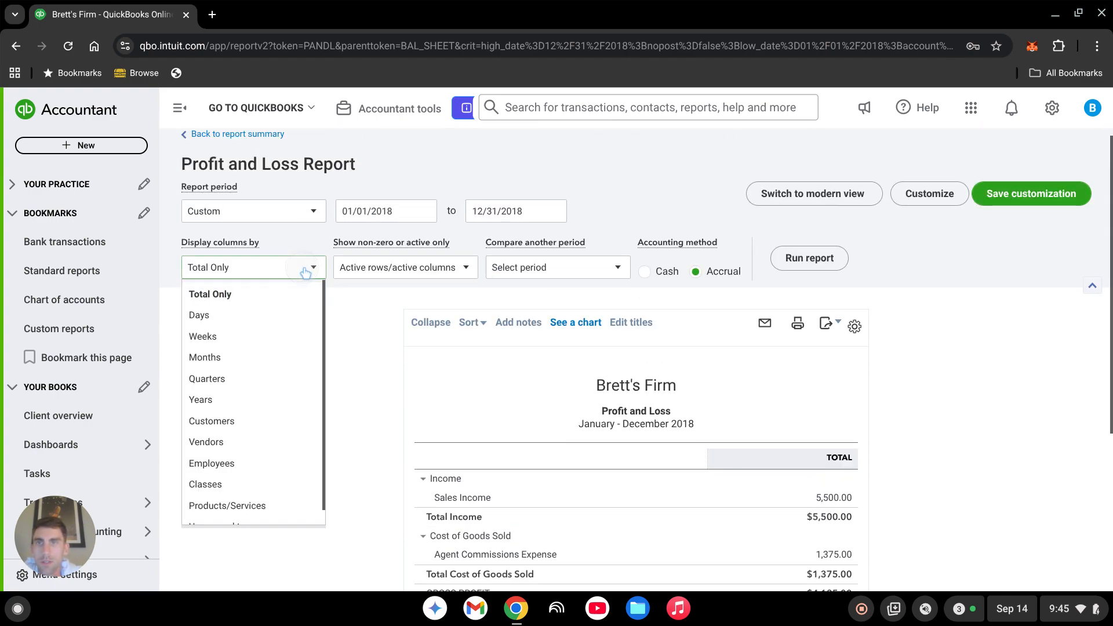
{"action": "left_click", "coordinate": [241, 490]}
{"action": "left_click", "coordinate": [818, 259]}
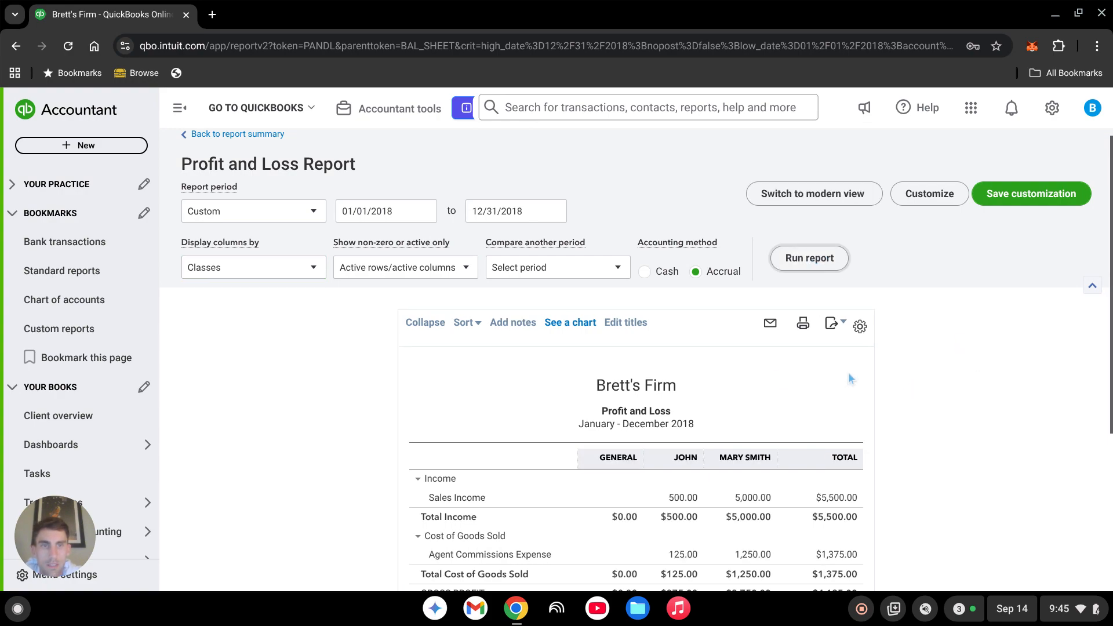
{"action": "scroll", "coordinate": [901, 380], "scroll_direction": "down", "scroll_amount": 4}
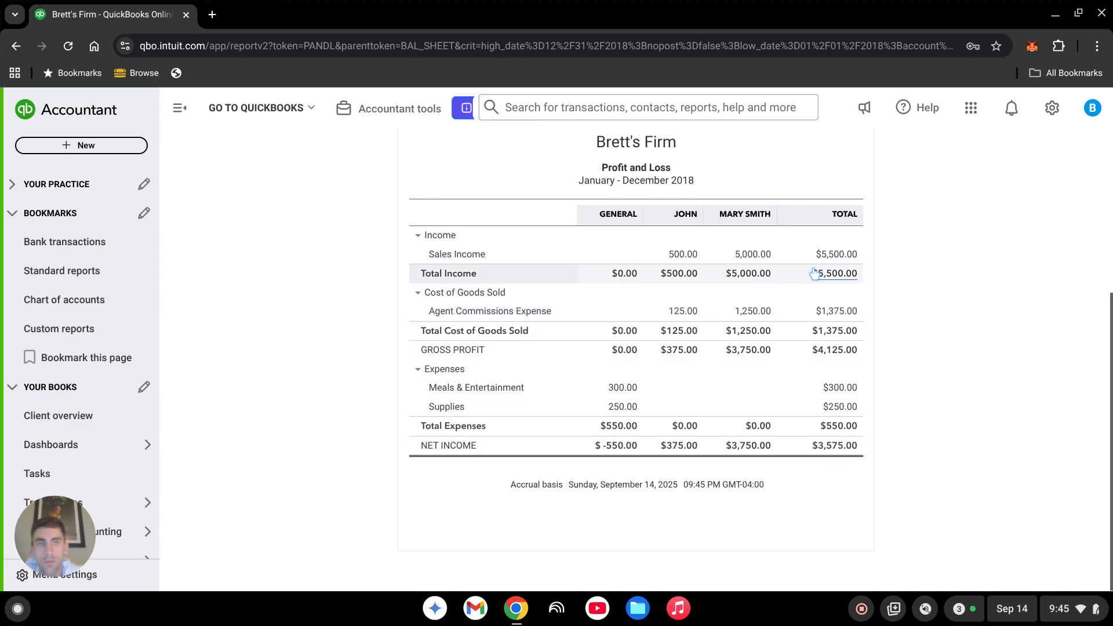
Step: Match the pending $5,000.00 Cigna bank deposit of 05/20/2018 to the Cigna invoice dated 04/20/2018
{"action": "scroll", "coordinate": [719, 429], "scroll_direction": "up", "scroll_amount": 2}
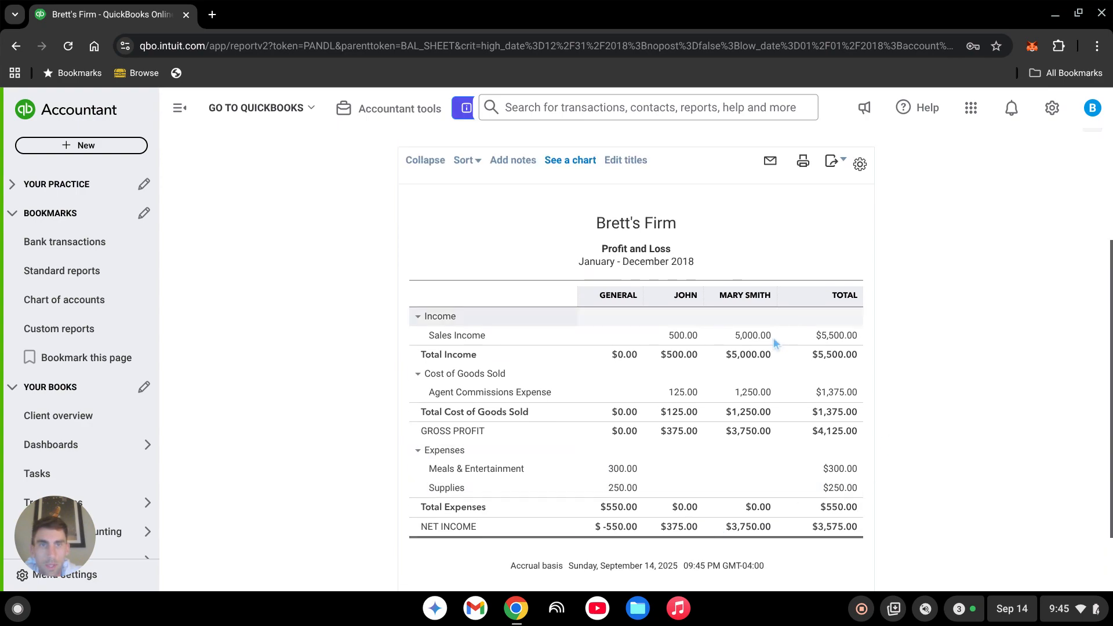
{"action": "scroll", "coordinate": [705, 478], "scroll_direction": "up", "scroll_amount": 2}
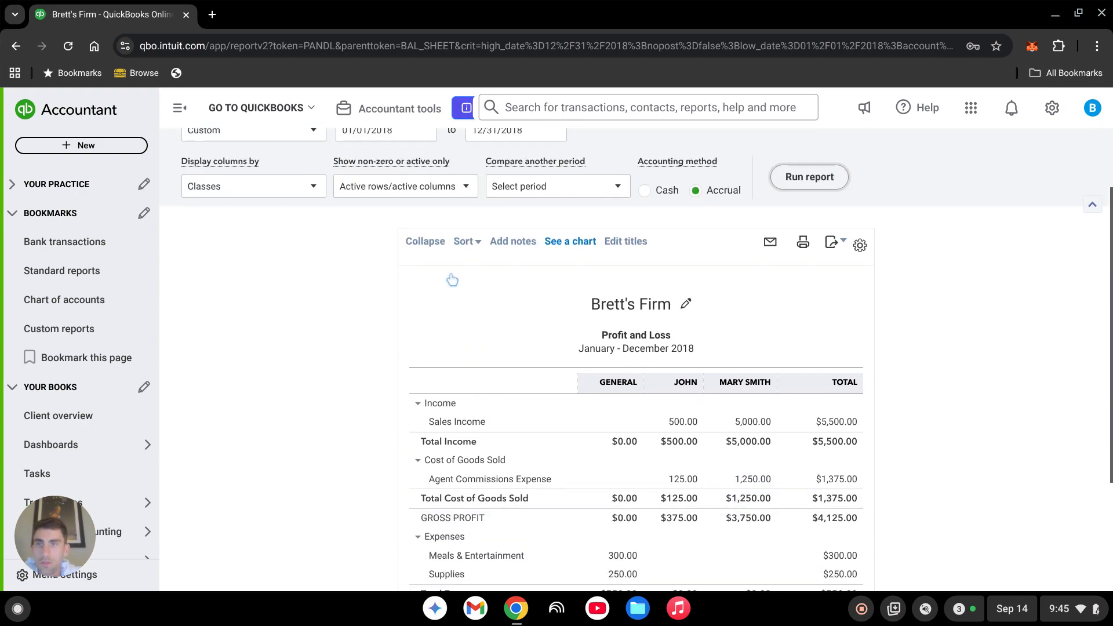
{"action": "left_click", "coordinate": [63, 241]}
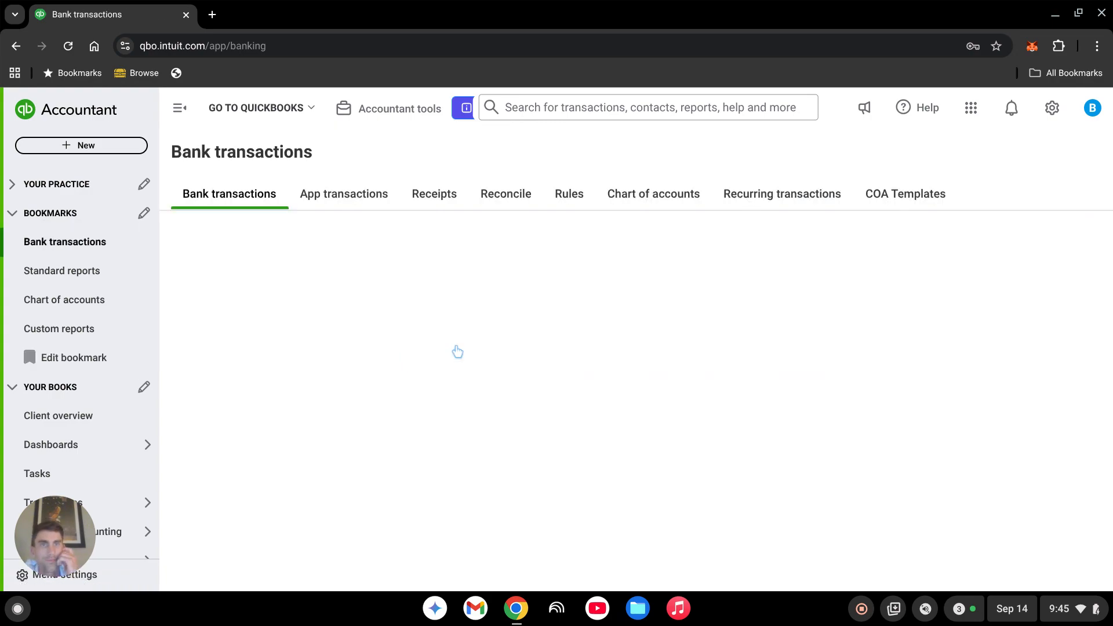
{"action": "scroll", "coordinate": [667, 255], "scroll_direction": "down", "scroll_amount": 3}
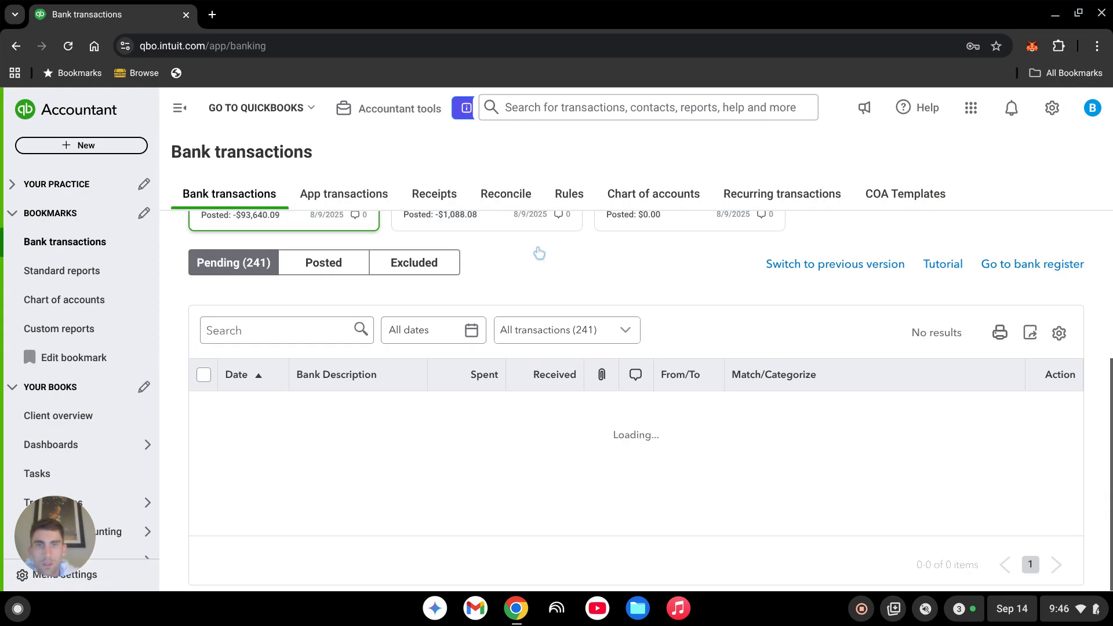
{"action": "scroll", "coordinate": [425, 318], "scroll_direction": "down", "scroll_amount": 1}
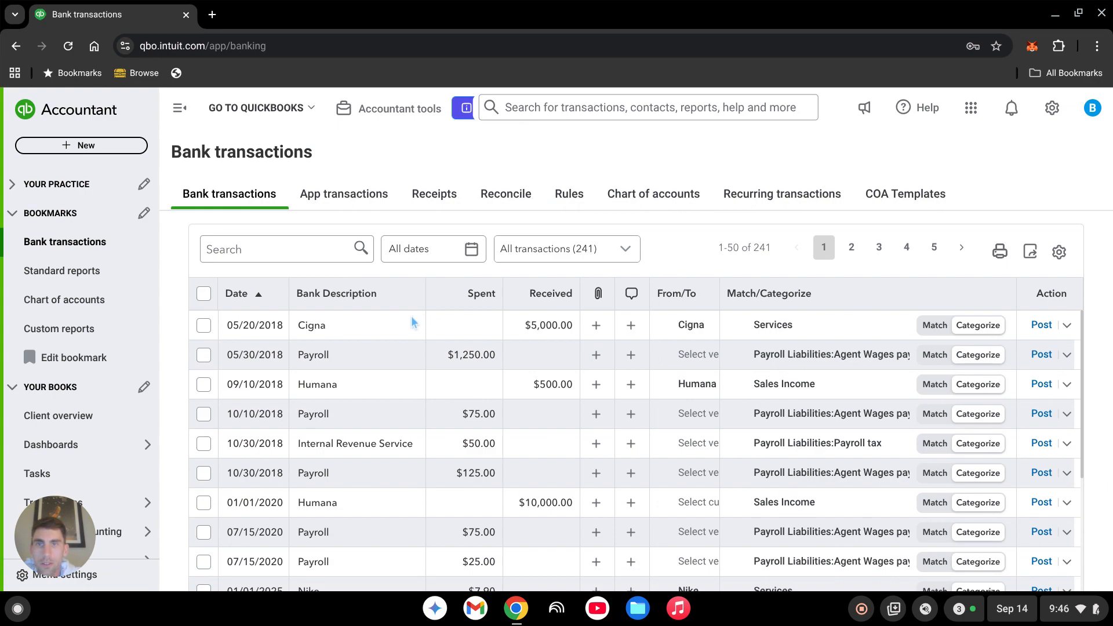
{"action": "left_click", "coordinate": [370, 328]}
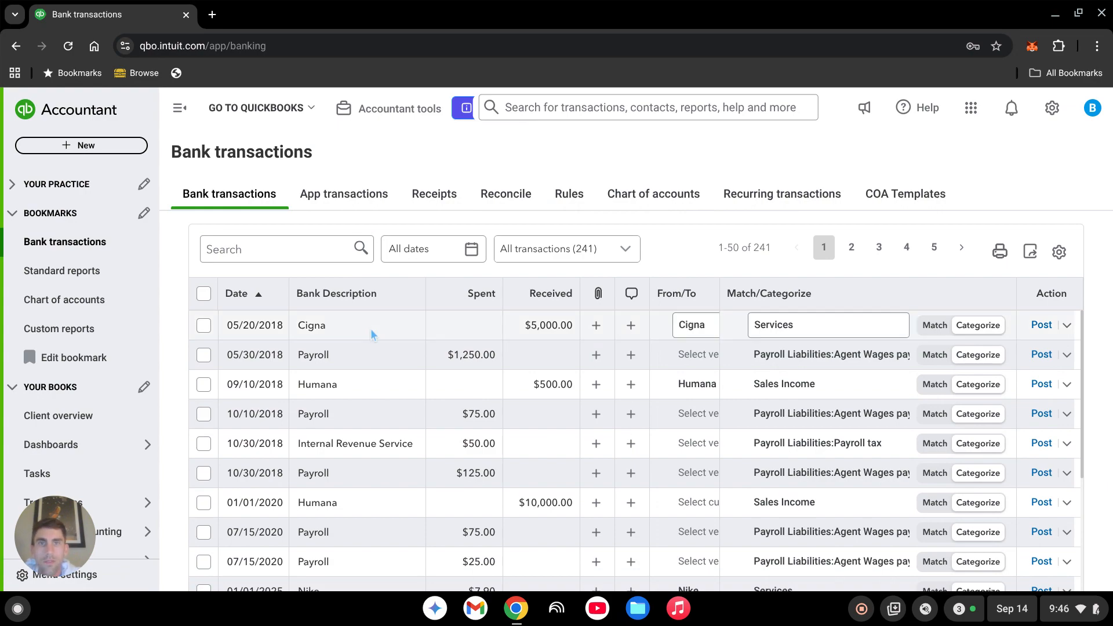
{"action": "left_click", "coordinate": [939, 329]}
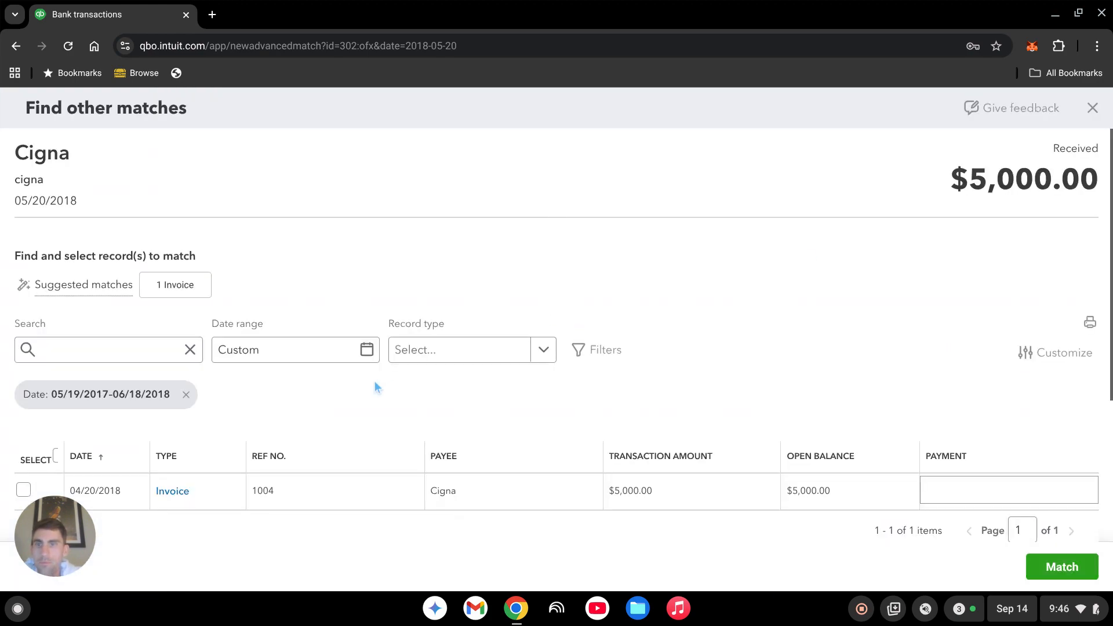
{"action": "scroll", "coordinate": [383, 389], "scroll_direction": "down", "scroll_amount": 2}
{"action": "left_click", "coordinate": [24, 409]}
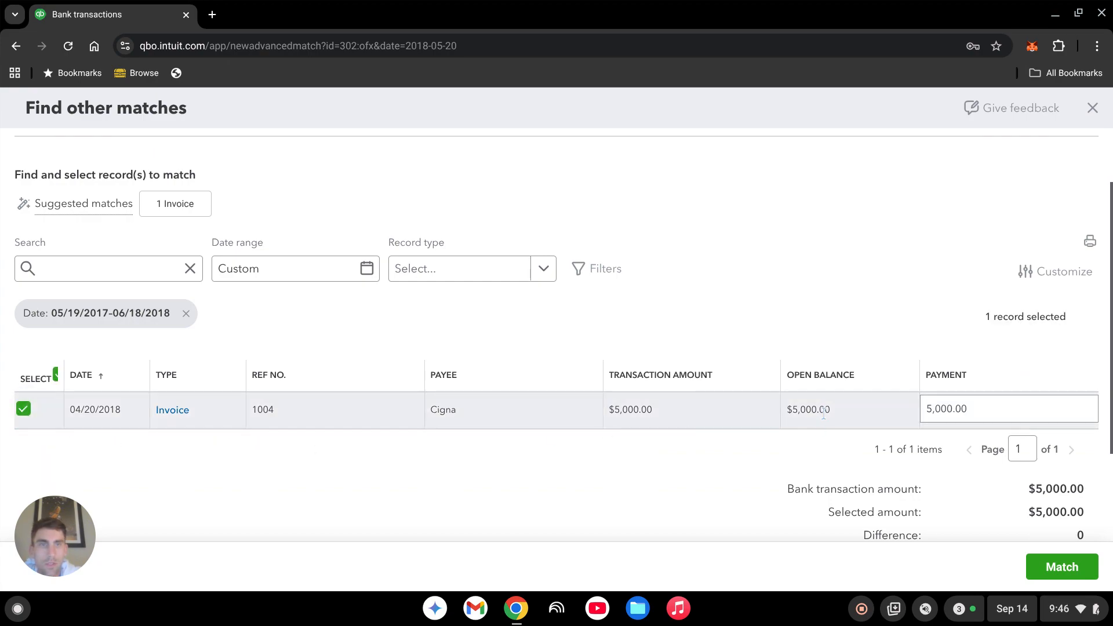
{"action": "left_click", "coordinate": [1065, 572]}
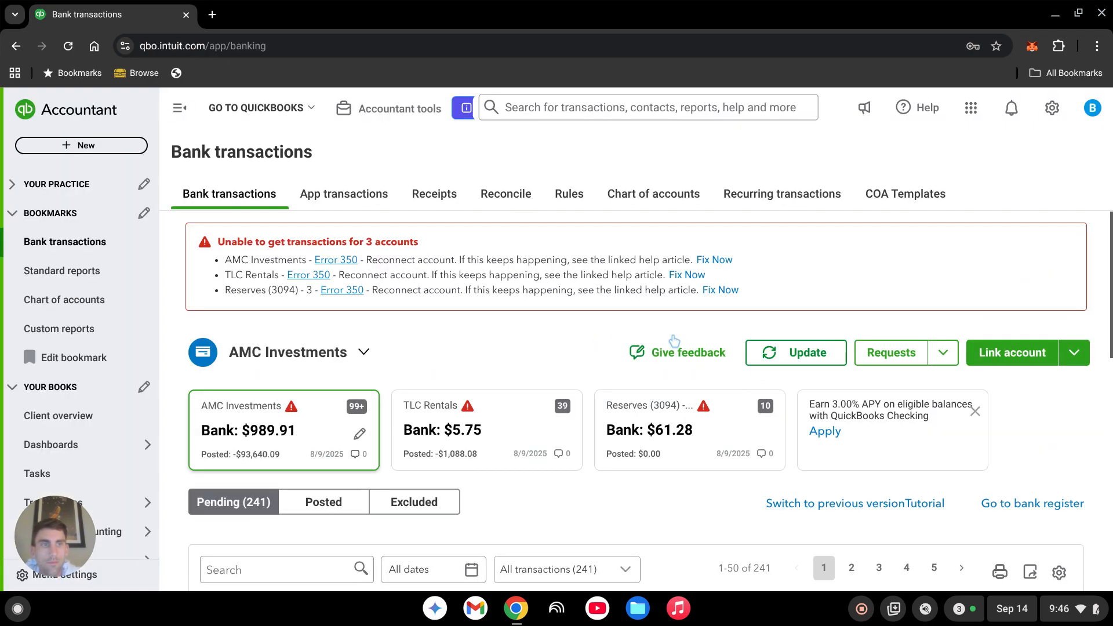
Step: Open the custom Balance Sheet report for 2018 and examine its bank, receivable, liability and equity amounts
{"action": "scroll", "coordinate": [511, 348], "scroll_direction": "down", "scroll_amount": 3}
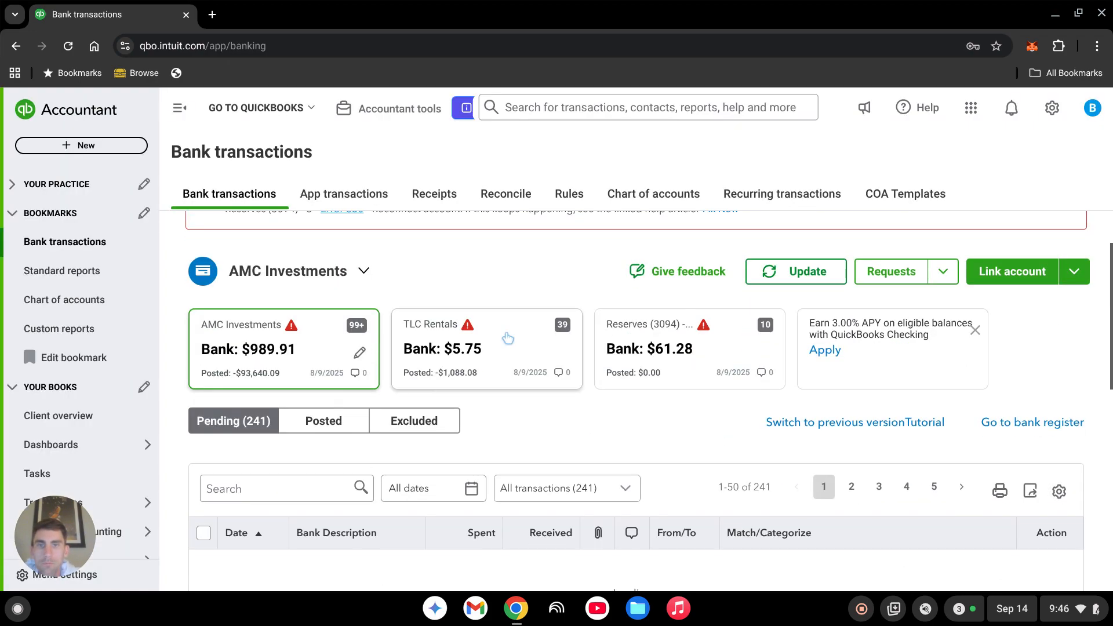
{"action": "scroll", "coordinate": [568, 378], "scroll_direction": "up", "scroll_amount": 2}
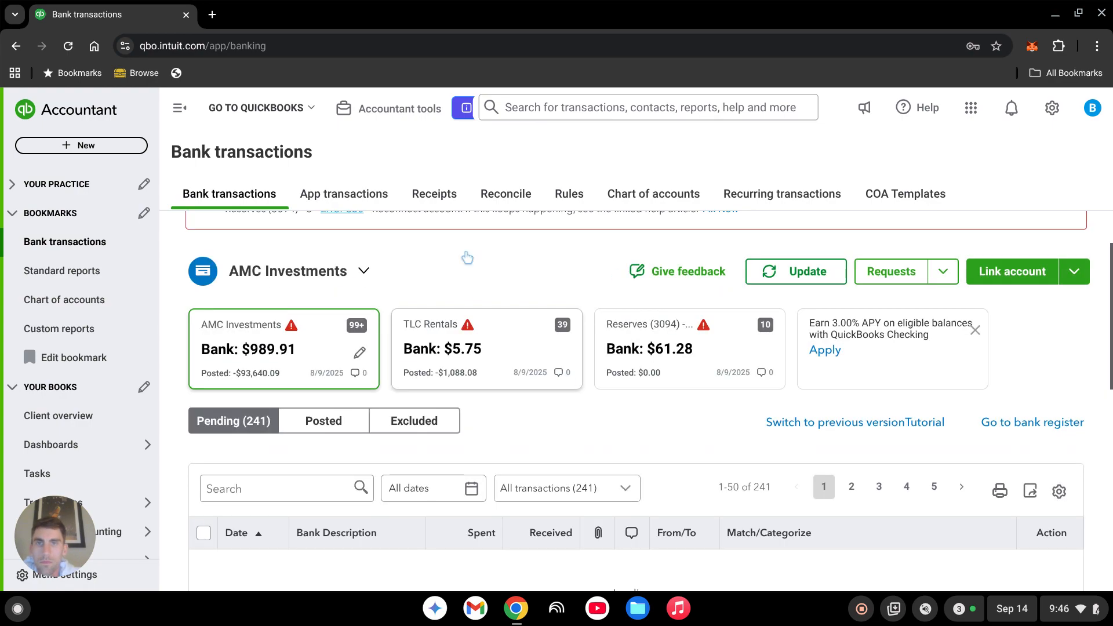
{"action": "left_click", "coordinate": [61, 329]}
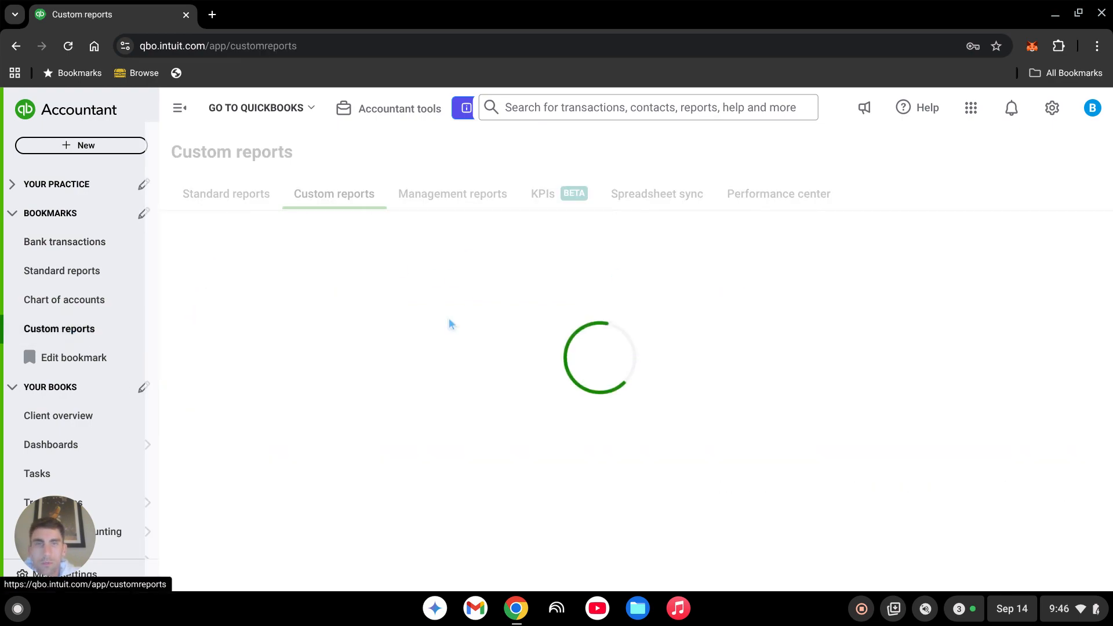
{"action": "left_click", "coordinate": [239, 309]}
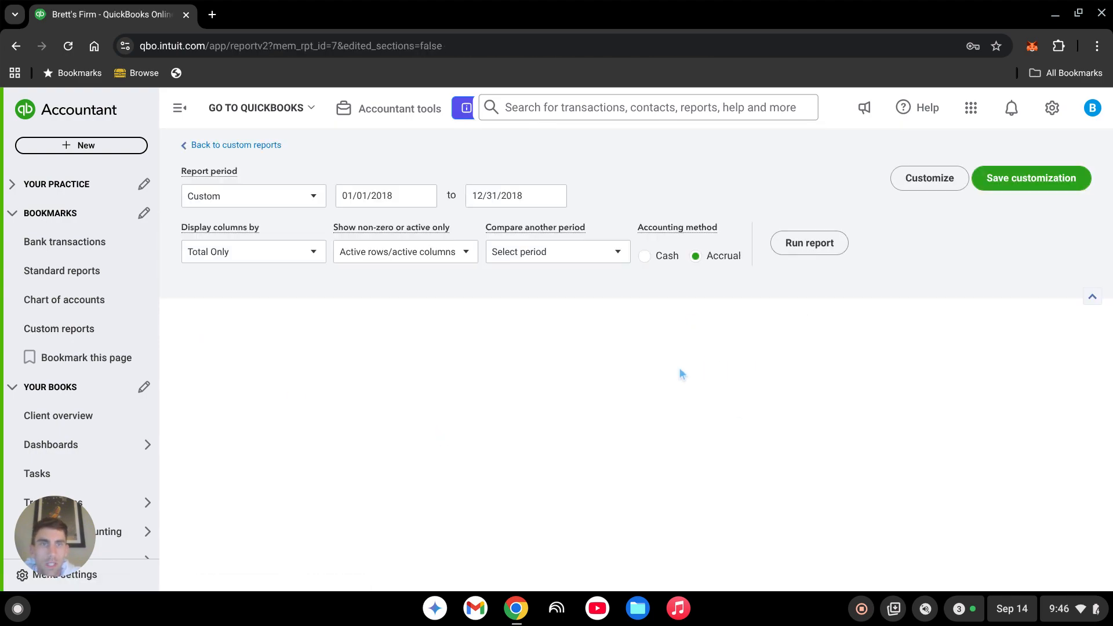
{"action": "scroll", "coordinate": [697, 318], "scroll_direction": "down", "scroll_amount": 8}
{"action": "scroll", "coordinate": [878, 486], "scroll_direction": "up", "scroll_amount": 1}
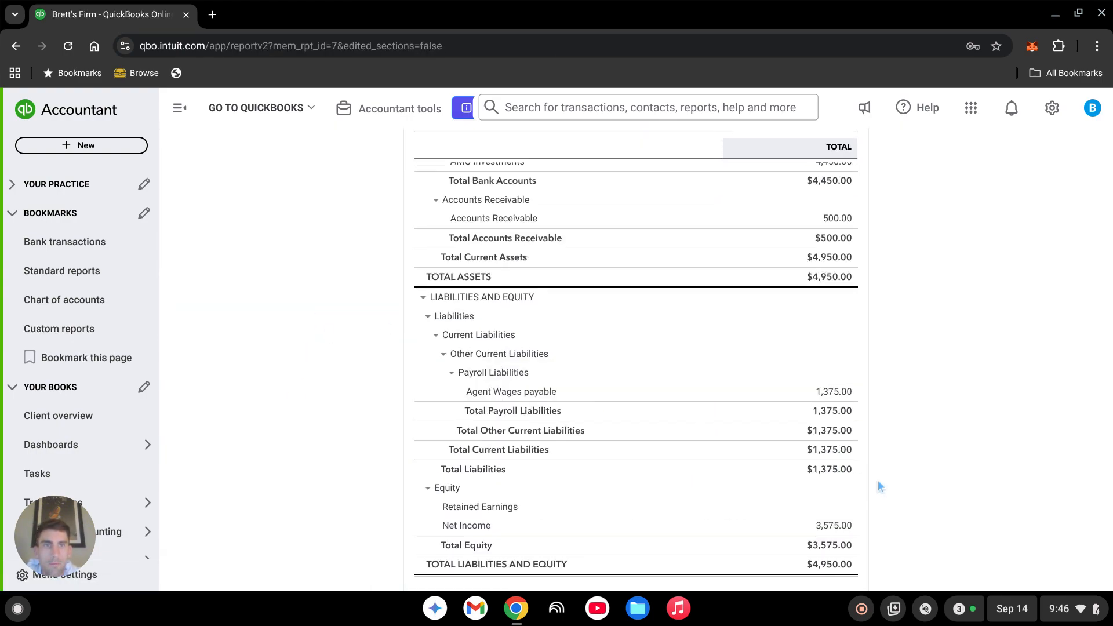
{"action": "scroll", "coordinate": [871, 470], "scroll_direction": "up", "scroll_amount": 3}
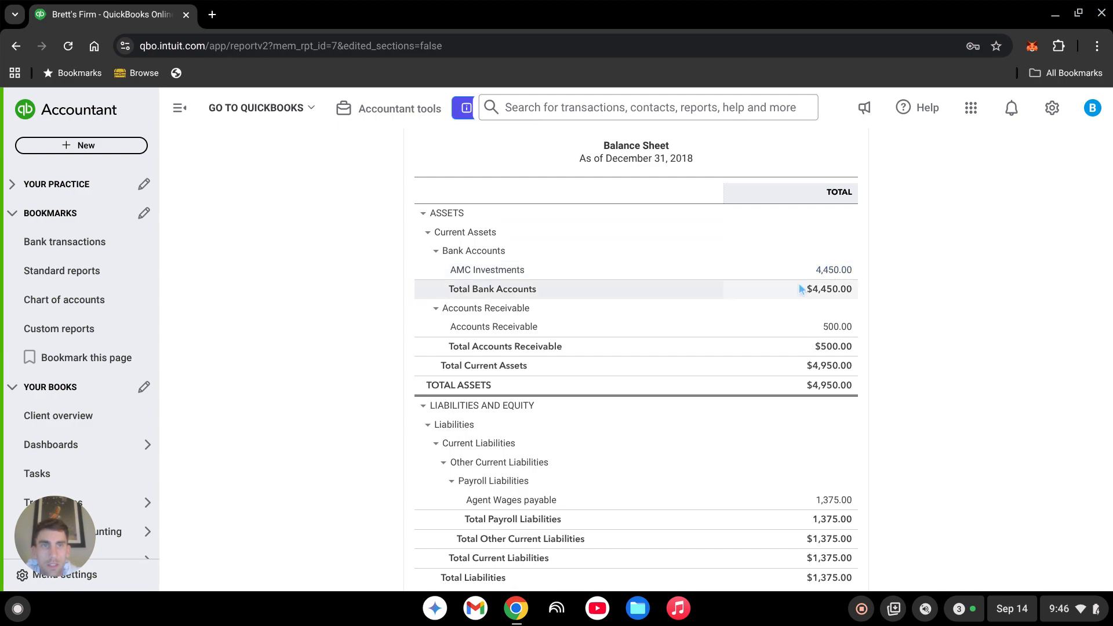
{"action": "scroll", "coordinate": [799, 283], "scroll_direction": "down", "scroll_amount": 4}
Step: Drill into Net Income and rerun the Profit and Loss by Classes to compare each agent's income and commissions
{"action": "left_click", "coordinate": [834, 405]}
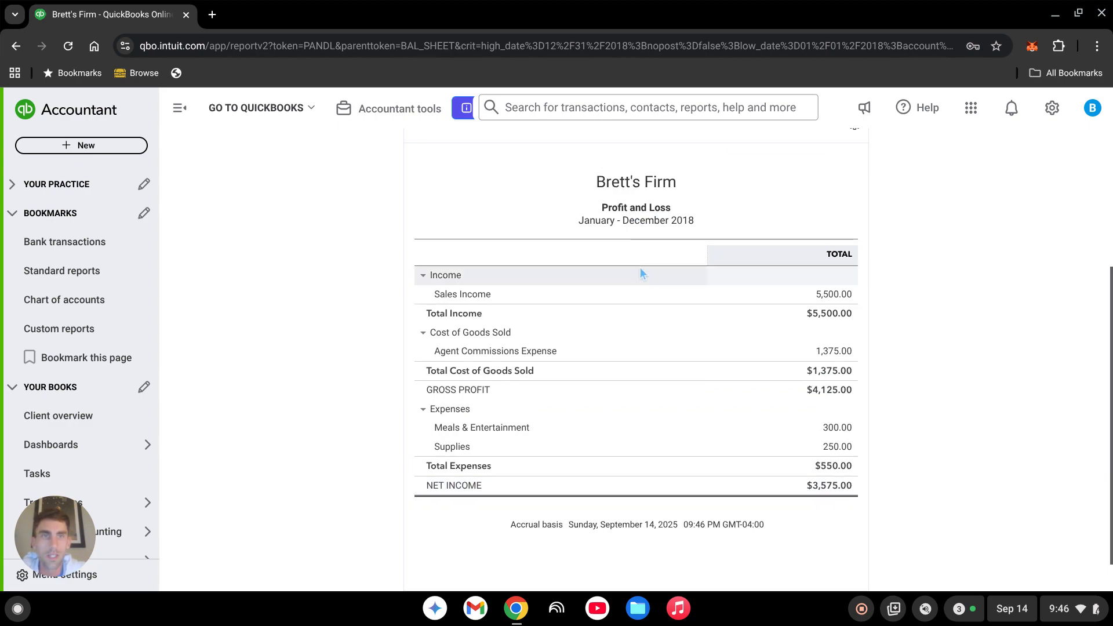
{"action": "scroll", "coordinate": [266, 371], "scroll_direction": "up", "scroll_amount": 3}
{"action": "left_click", "coordinate": [268, 224]}
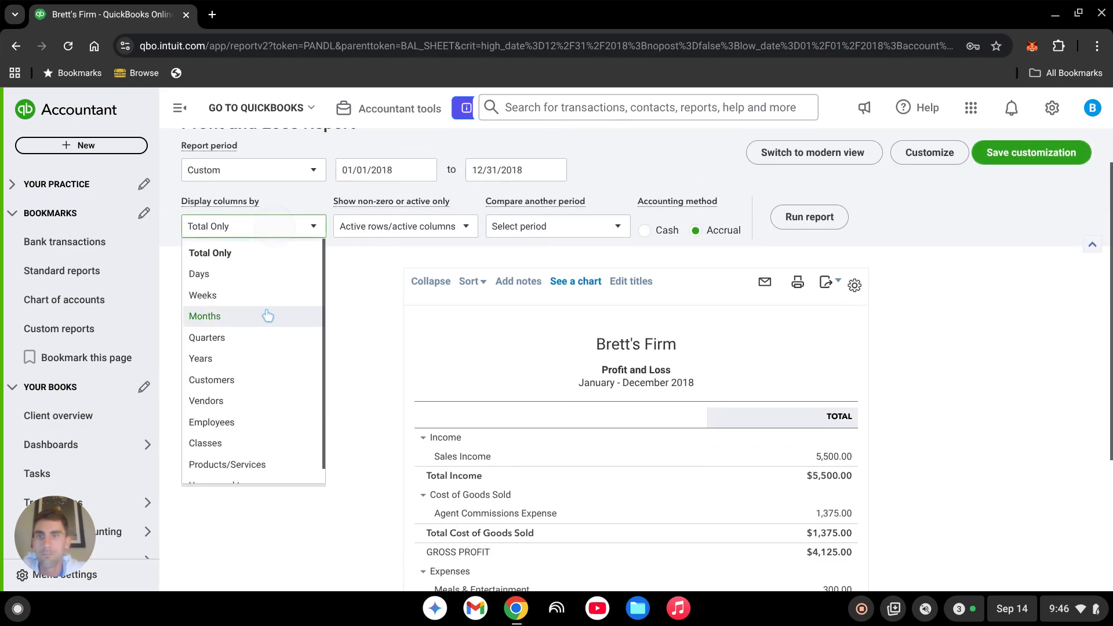
{"action": "left_click", "coordinate": [266, 444]}
{"action": "left_click", "coordinate": [812, 216]}
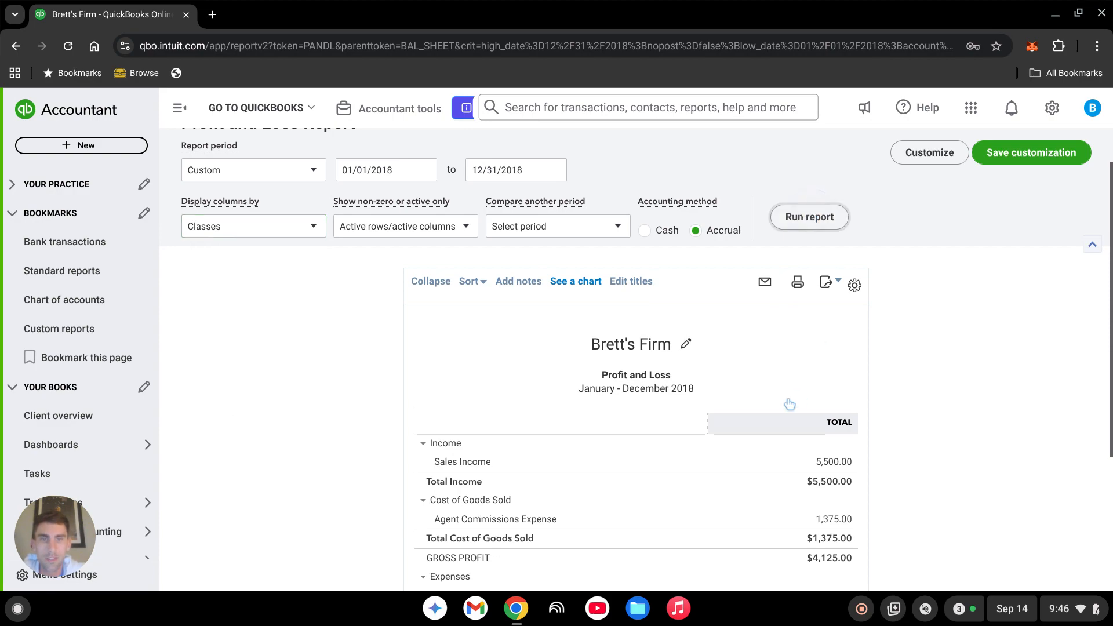
{"action": "scroll", "coordinate": [829, 400], "scroll_direction": "down", "scroll_amount": 3}
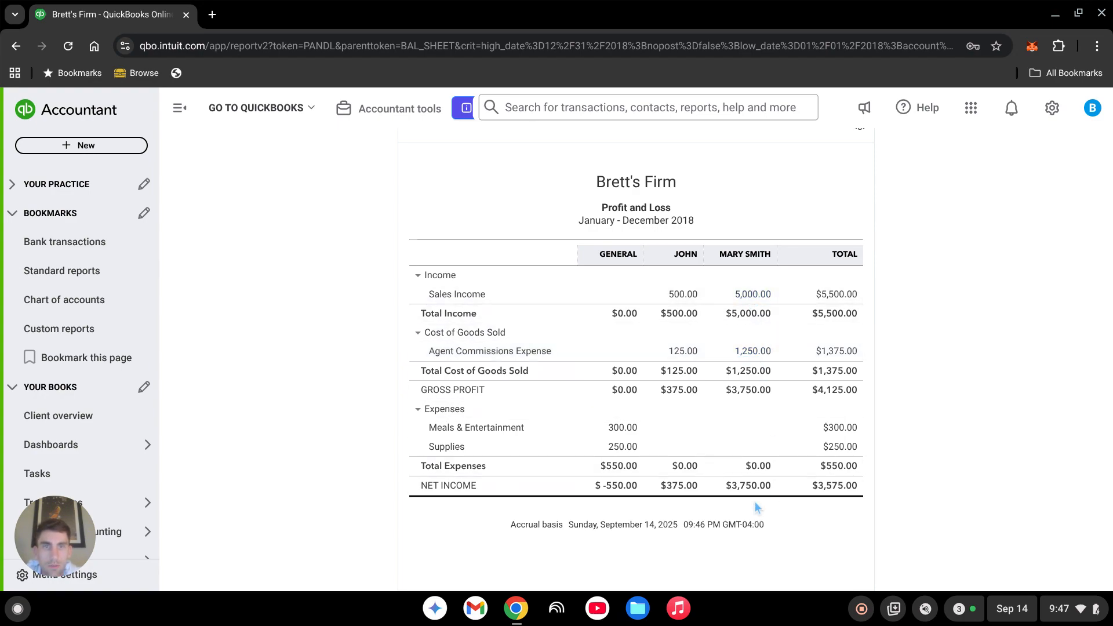
{"action": "scroll", "coordinate": [765, 418], "scroll_direction": "up", "scroll_amount": 5}
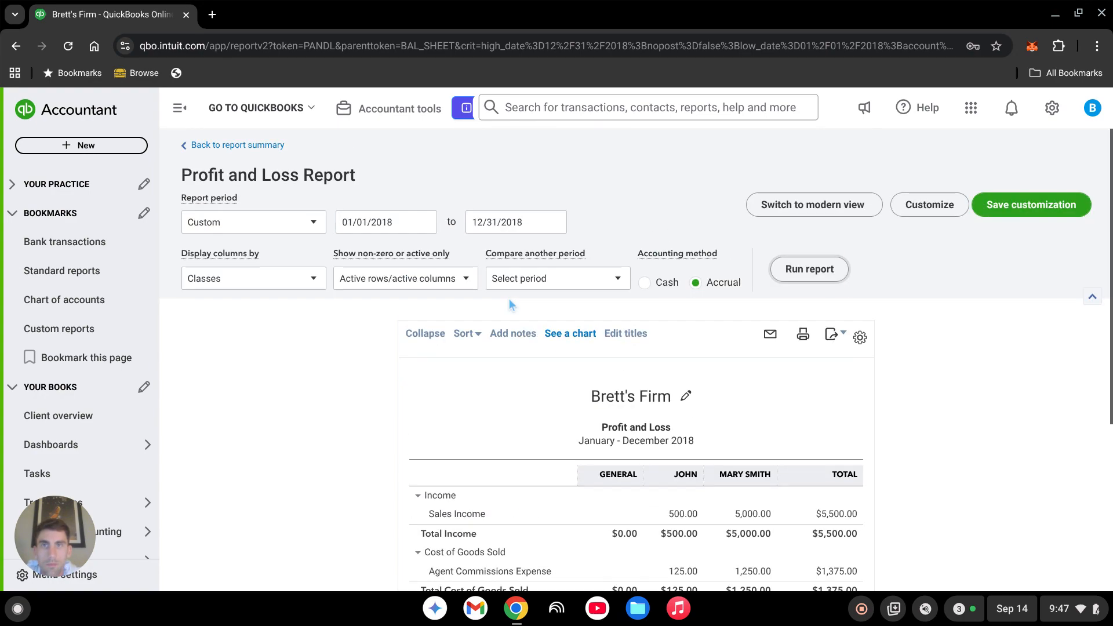
Step: Return to the Balance Sheet and drill into the Agent Wages payable amount to view its transactions
{"action": "left_click", "coordinate": [235, 146]}
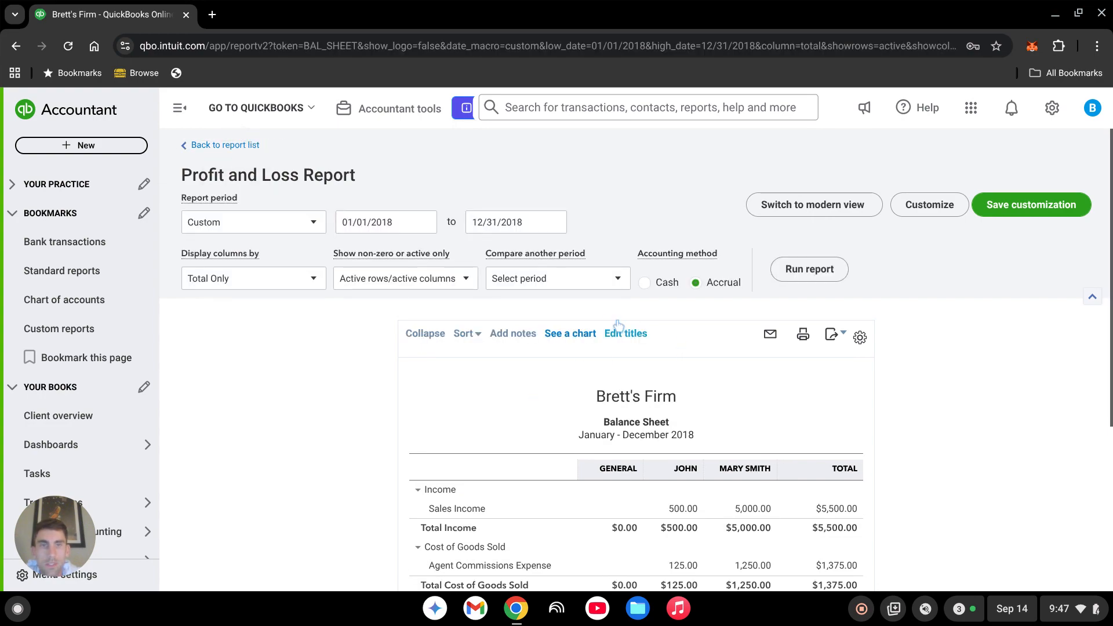
{"action": "scroll", "coordinate": [672, 408], "scroll_direction": "down", "scroll_amount": 3}
{"action": "scroll", "coordinate": [677, 382], "scroll_direction": "down", "scroll_amount": 5}
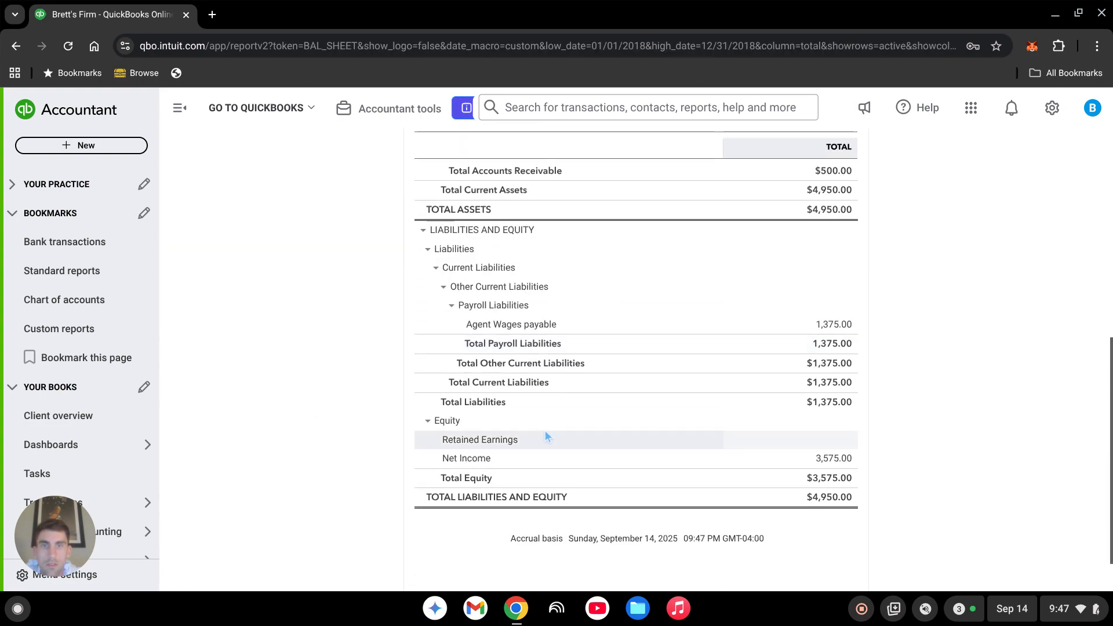
{"action": "left_click", "coordinate": [845, 325]}
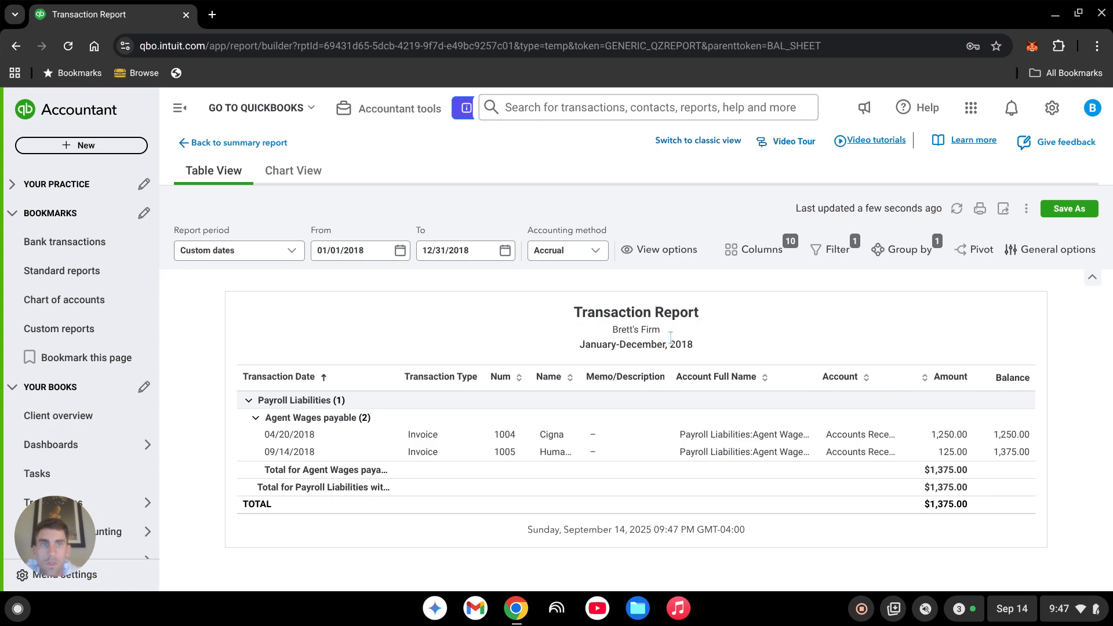
Step: Group the Agent Wages payable transaction report by Class to review the amount owed to each agent
{"action": "left_click", "coordinate": [910, 251]}
{"action": "left_click", "coordinate": [1003, 400]}
{"action": "scroll", "coordinate": [912, 487], "scroll_direction": "down", "scroll_amount": 5}
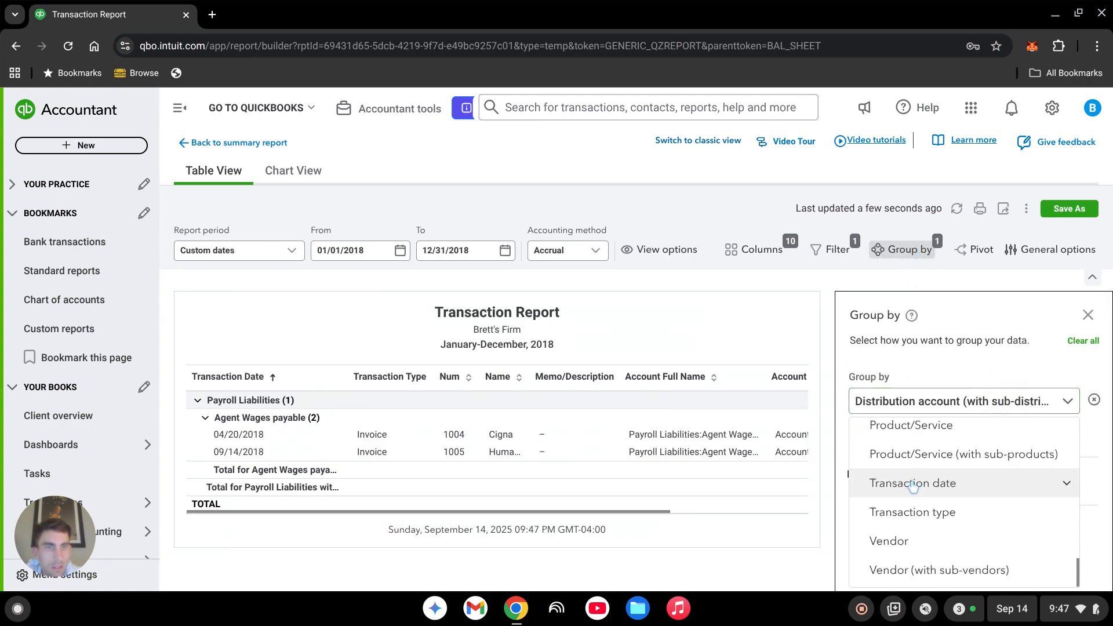
{"action": "scroll", "coordinate": [915, 510], "scroll_direction": "up", "scroll_amount": 4}
{"action": "scroll", "coordinate": [919, 523], "scroll_direction": "up", "scroll_amount": 4}
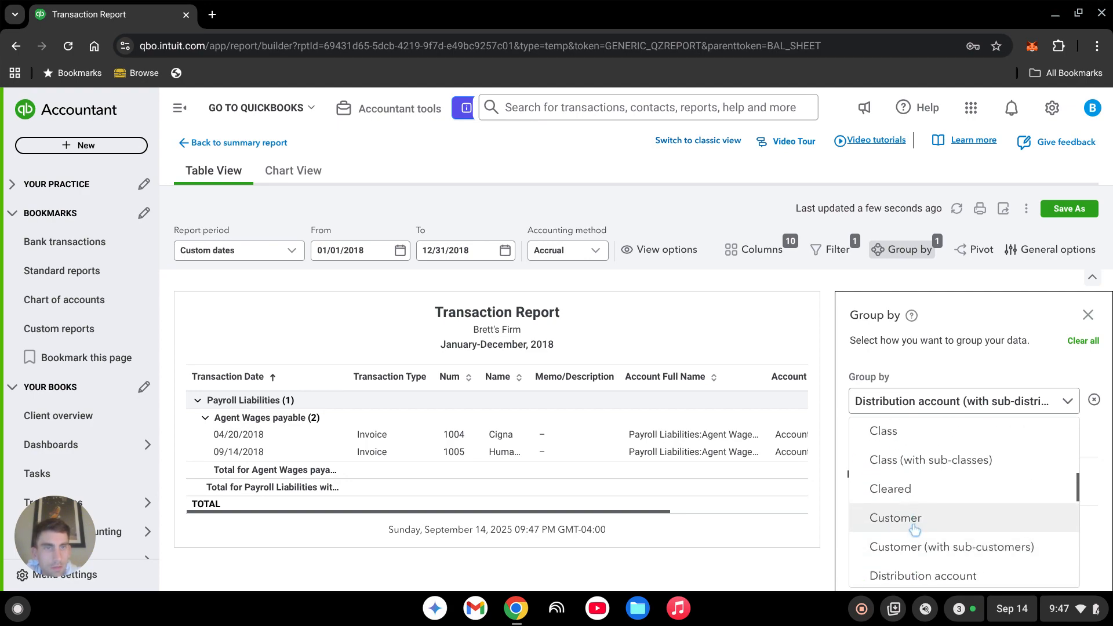
{"action": "left_click", "coordinate": [896, 439]}
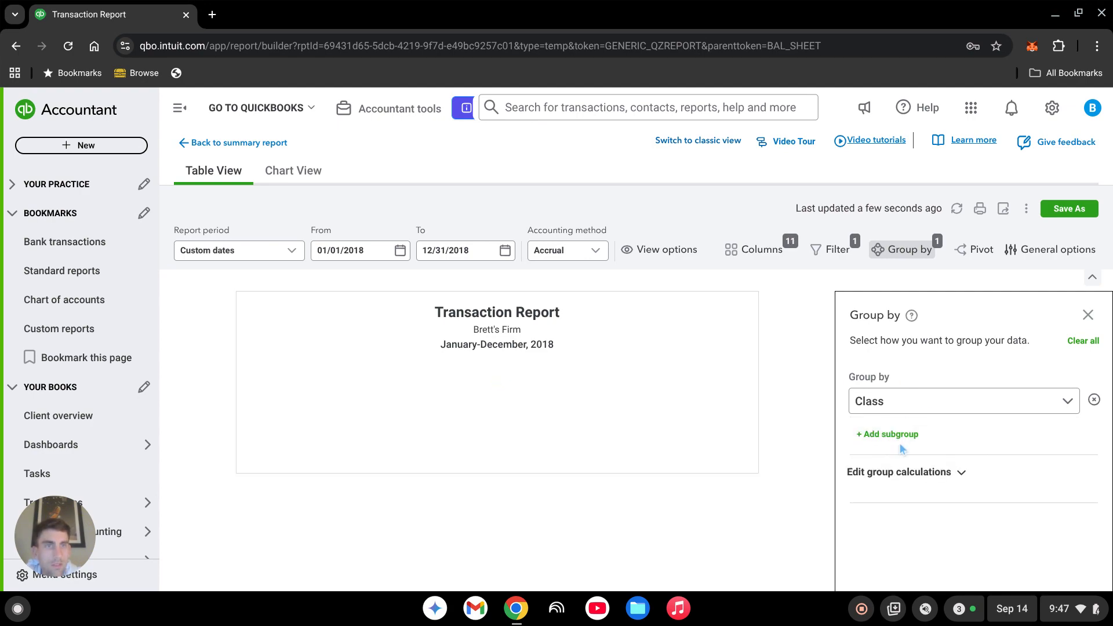
{"action": "left_click", "coordinate": [1088, 315]}
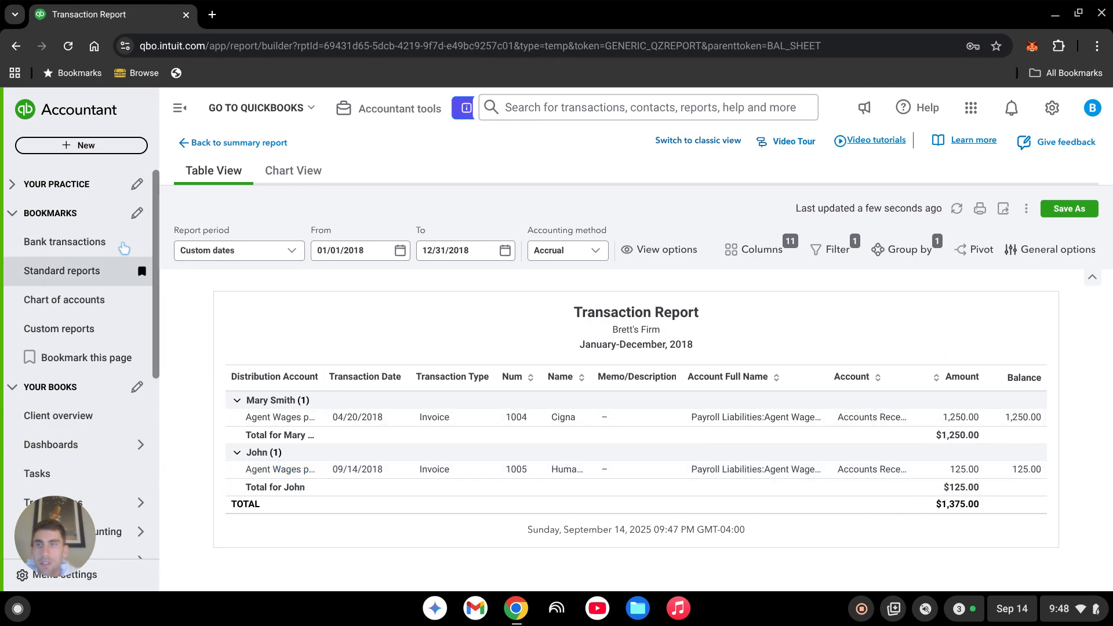
Step: Open the 05/30/2018 Payroll payment of $1,250.00 in the bank transactions and assign it to the Agent Wages payable account
{"action": "left_click", "coordinate": [78, 242]}
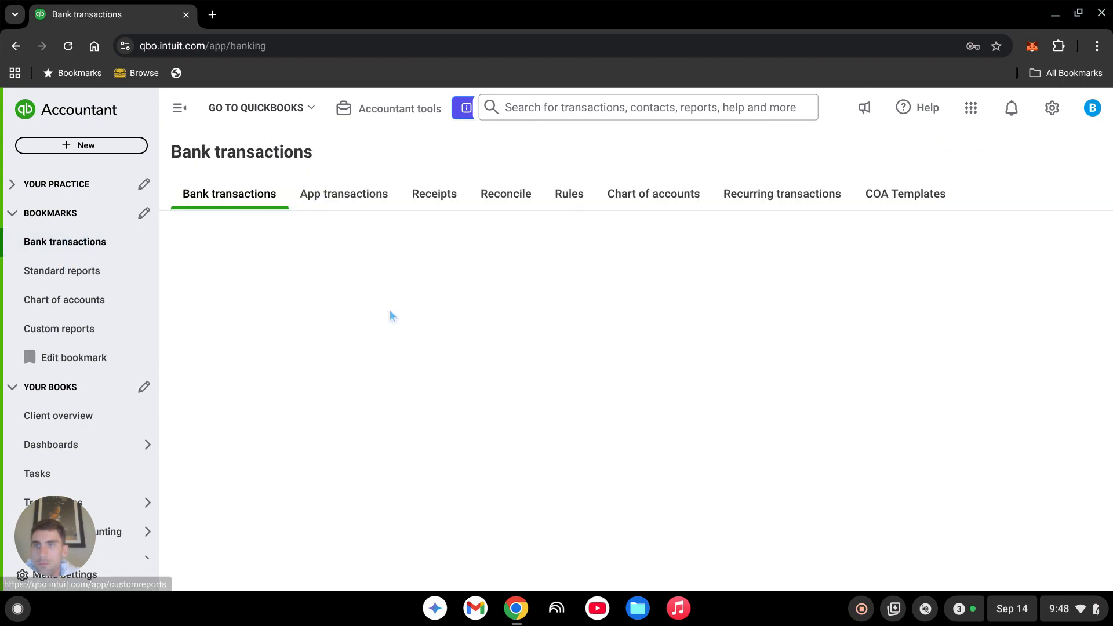
{"action": "scroll", "coordinate": [522, 293], "scroll_direction": "down", "scroll_amount": 4}
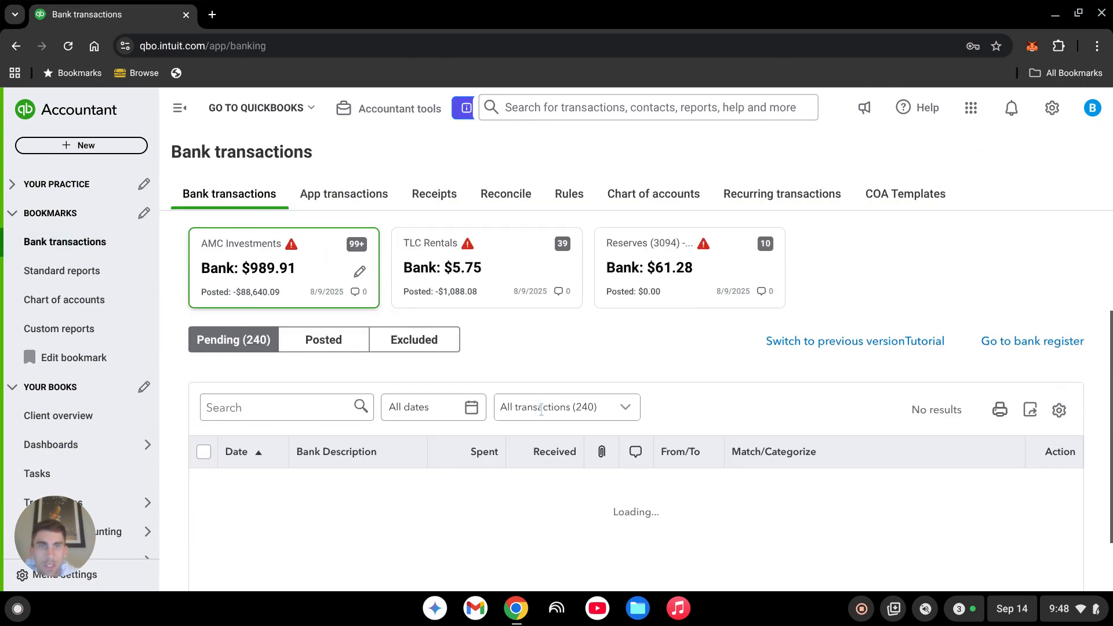
{"action": "scroll", "coordinate": [651, 257], "scroll_direction": "down", "scroll_amount": 2}
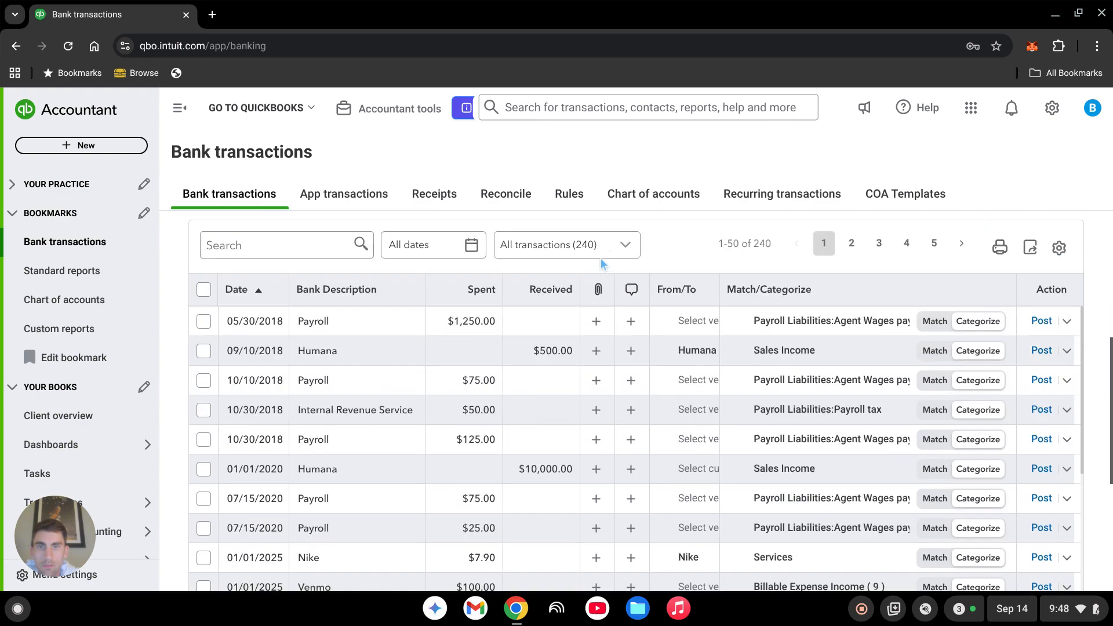
{"action": "left_click", "coordinate": [397, 326]}
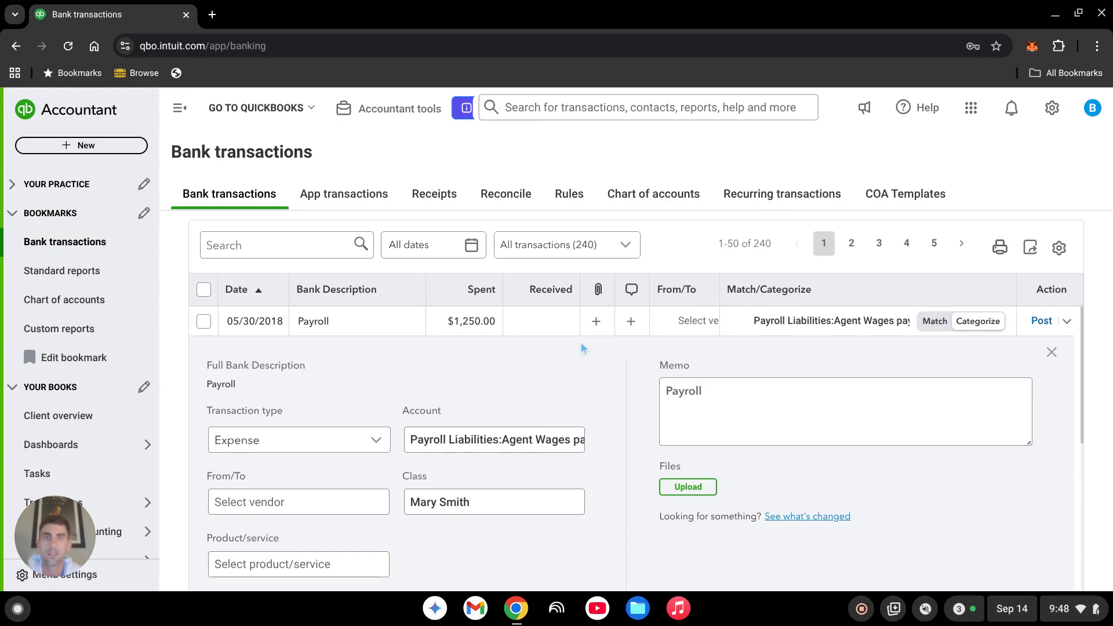
{"action": "scroll", "coordinate": [497, 307], "scroll_direction": "down", "scroll_amount": 2}
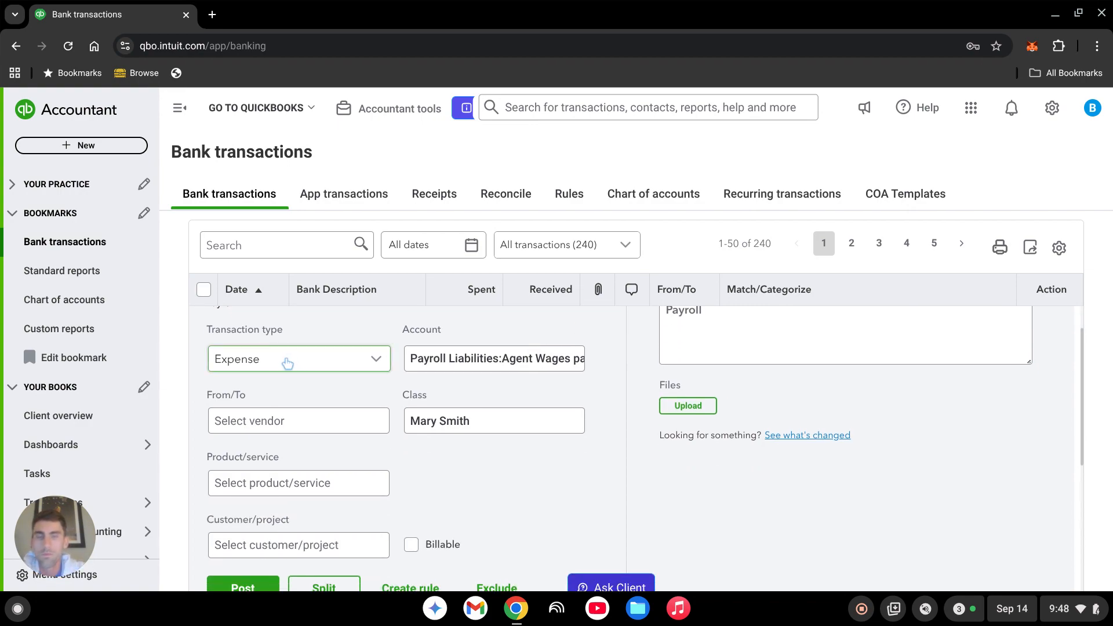
{"action": "scroll", "coordinate": [539, 517], "scroll_direction": "up", "scroll_amount": 2}
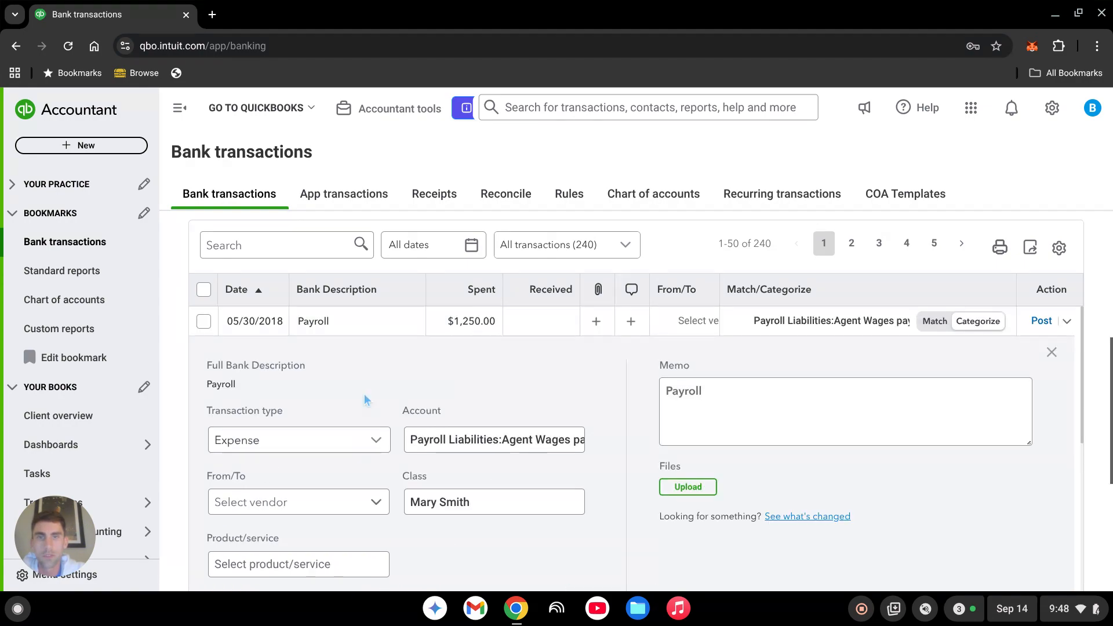
{"action": "left_click", "coordinate": [467, 440]}
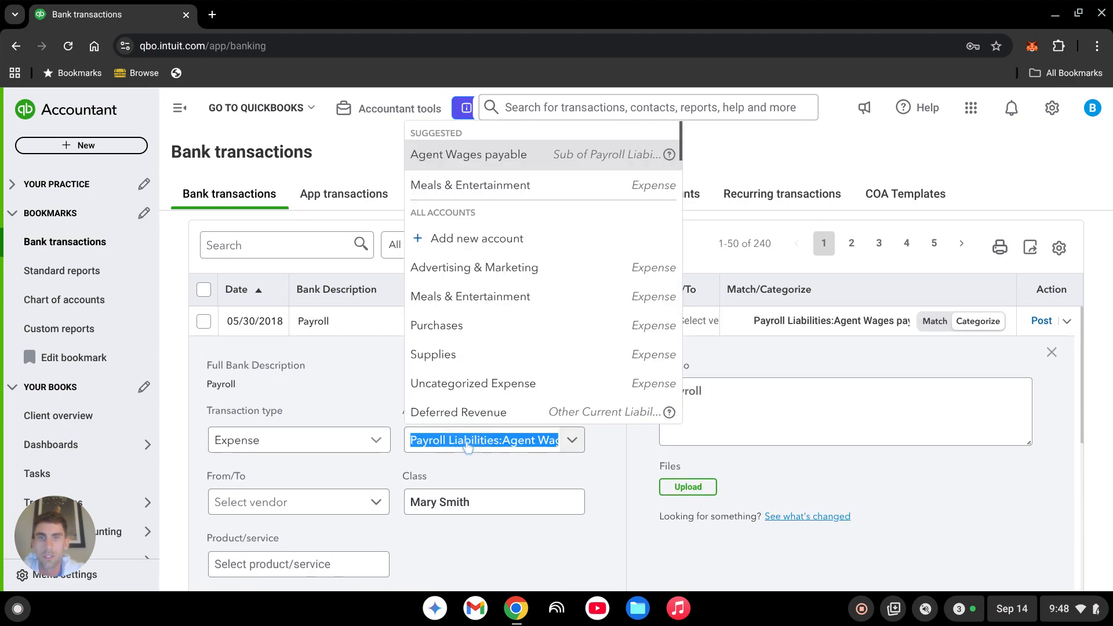
{"action": "type", "text": "agent"}
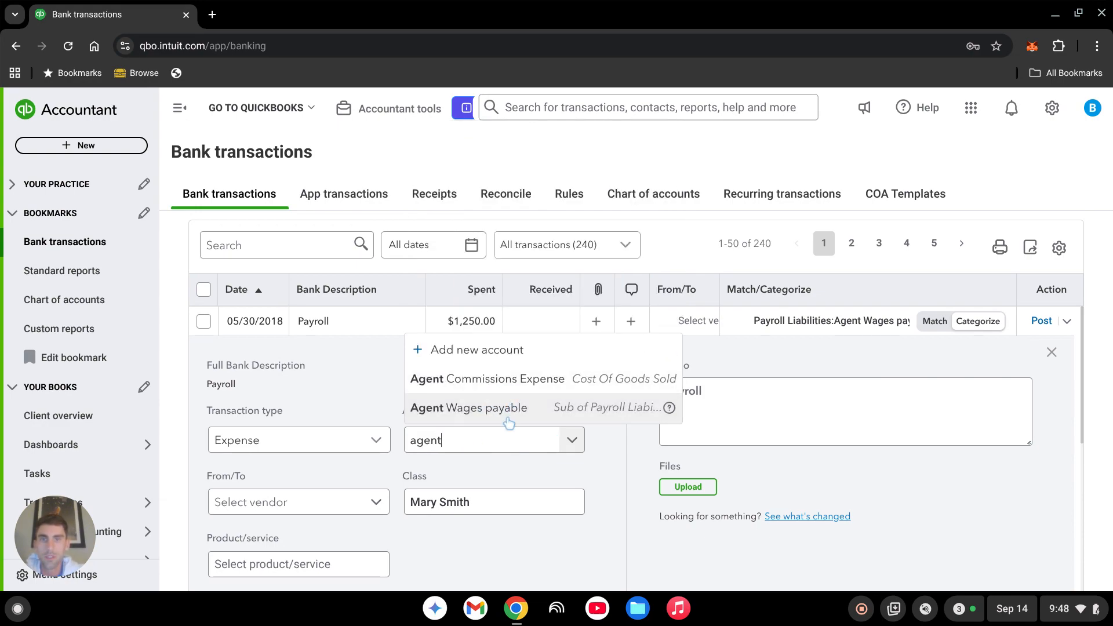
{"action": "left_click", "coordinate": [510, 408]}
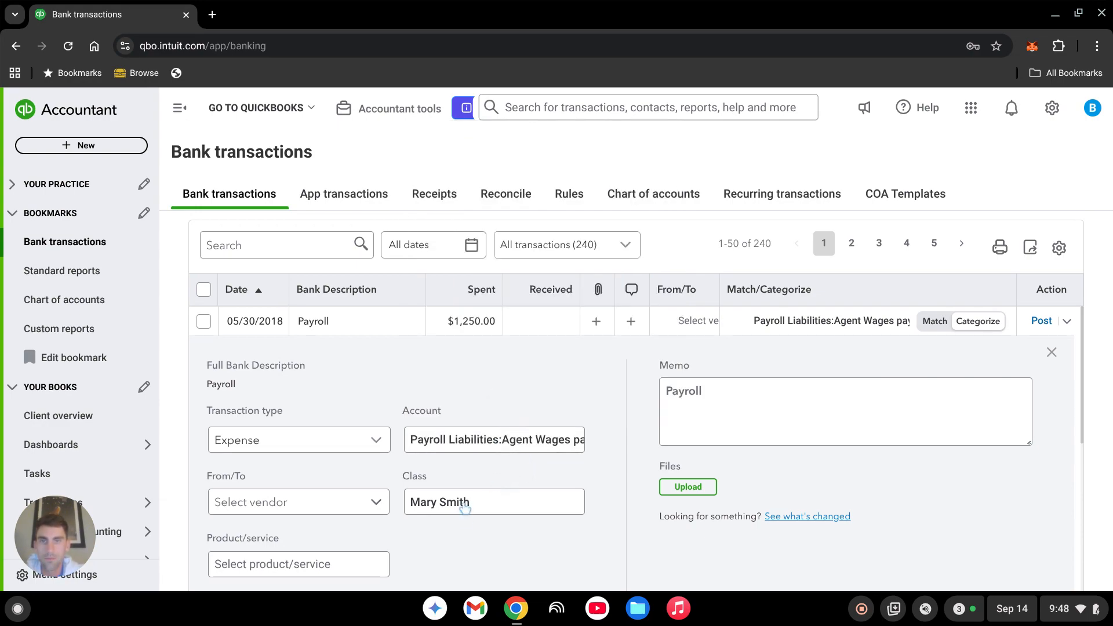
Step: Set the payee of the $1,250.00 payroll payment to the agent matching its class and post the transaction
{"action": "scroll", "coordinate": [479, 484], "scroll_direction": "down", "scroll_amount": 2}
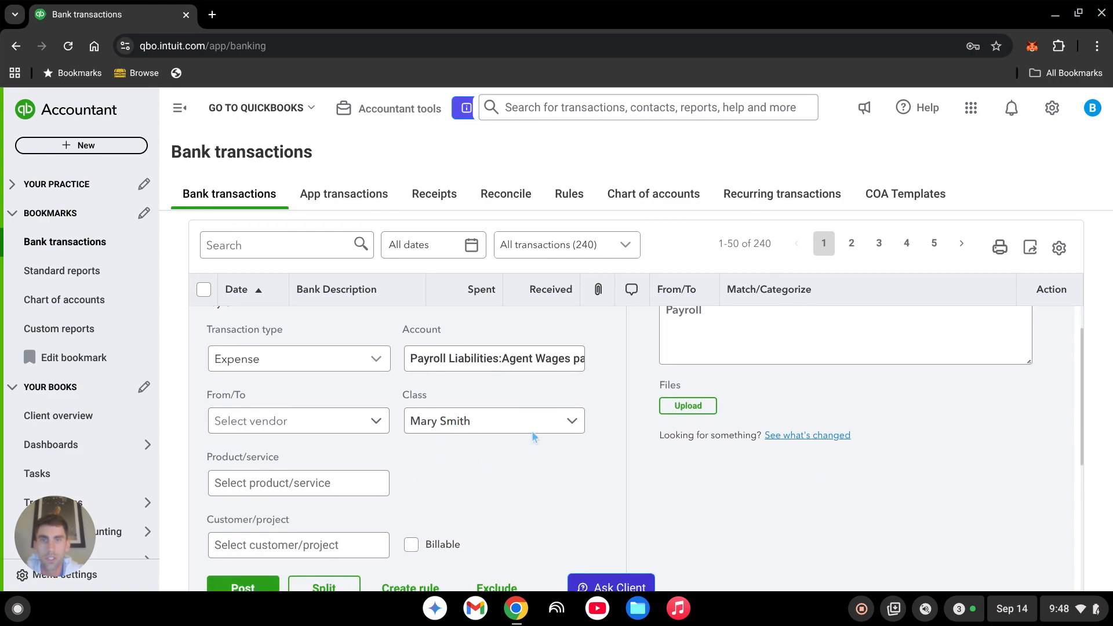
{"action": "scroll", "coordinate": [520, 472], "scroll_direction": "down", "scroll_amount": 2}
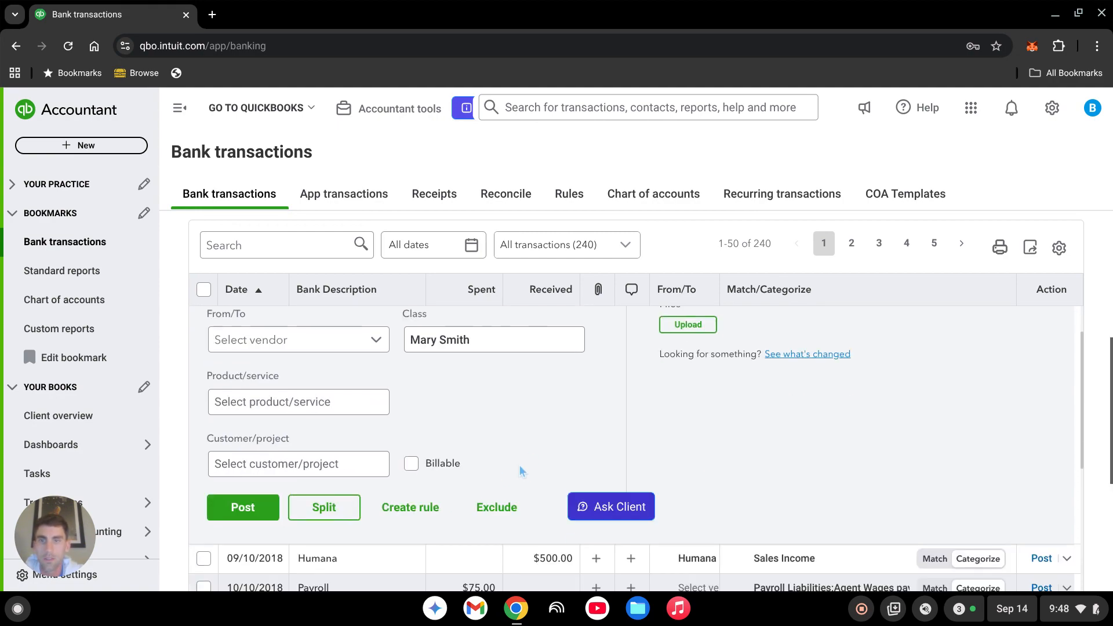
{"action": "left_click", "coordinate": [280, 340]}
{"action": "type", "text": "mary"}
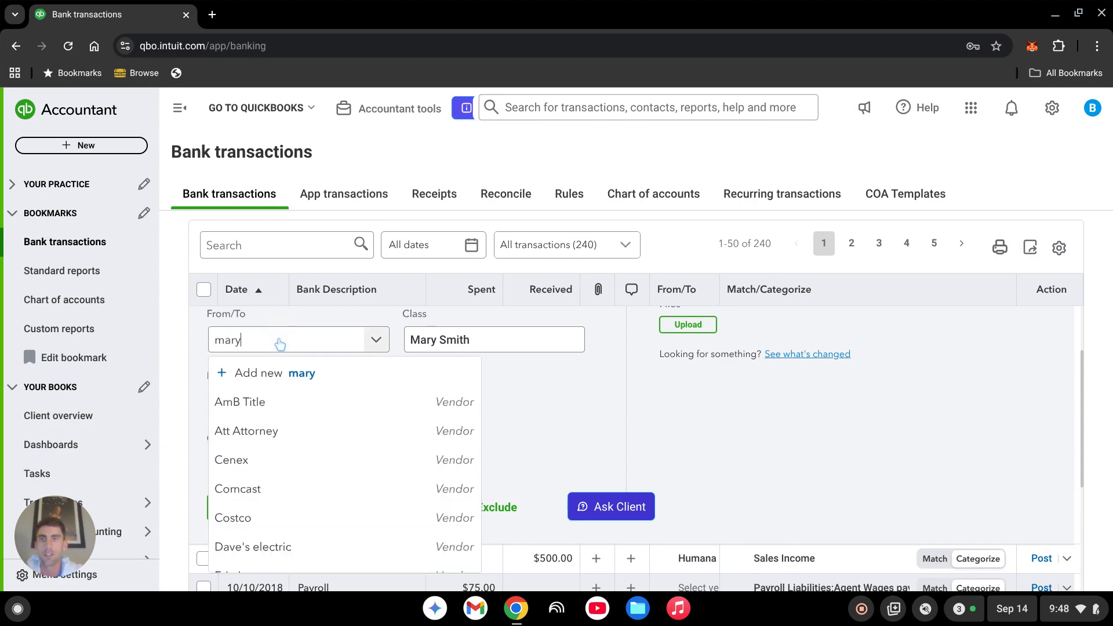
{"action": "left_click", "coordinate": [270, 403]}
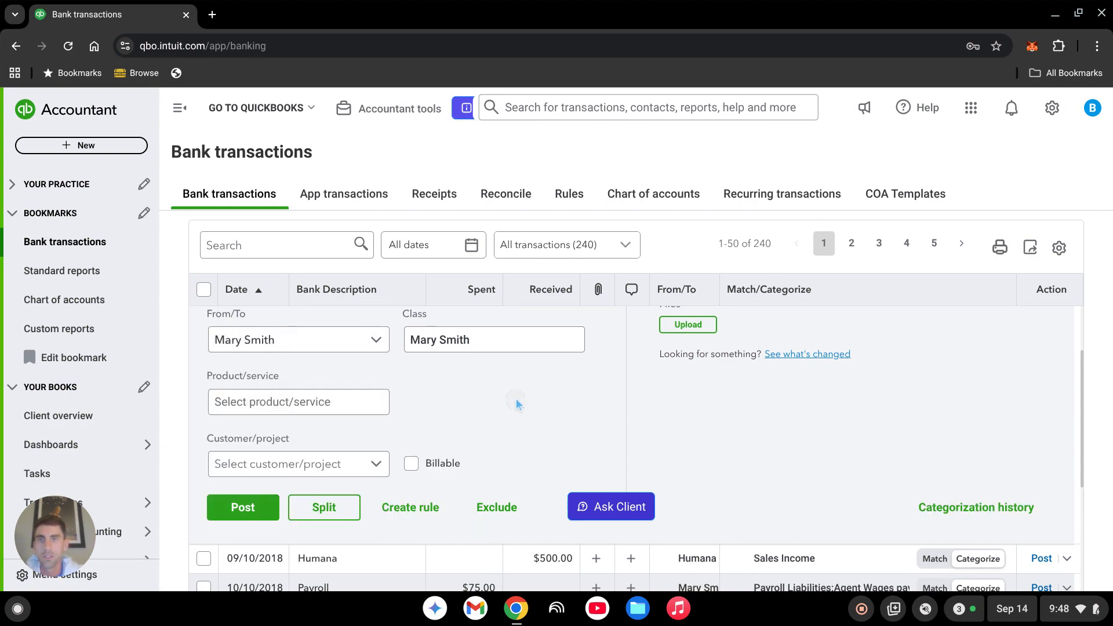
{"action": "left_click", "coordinate": [243, 508]}
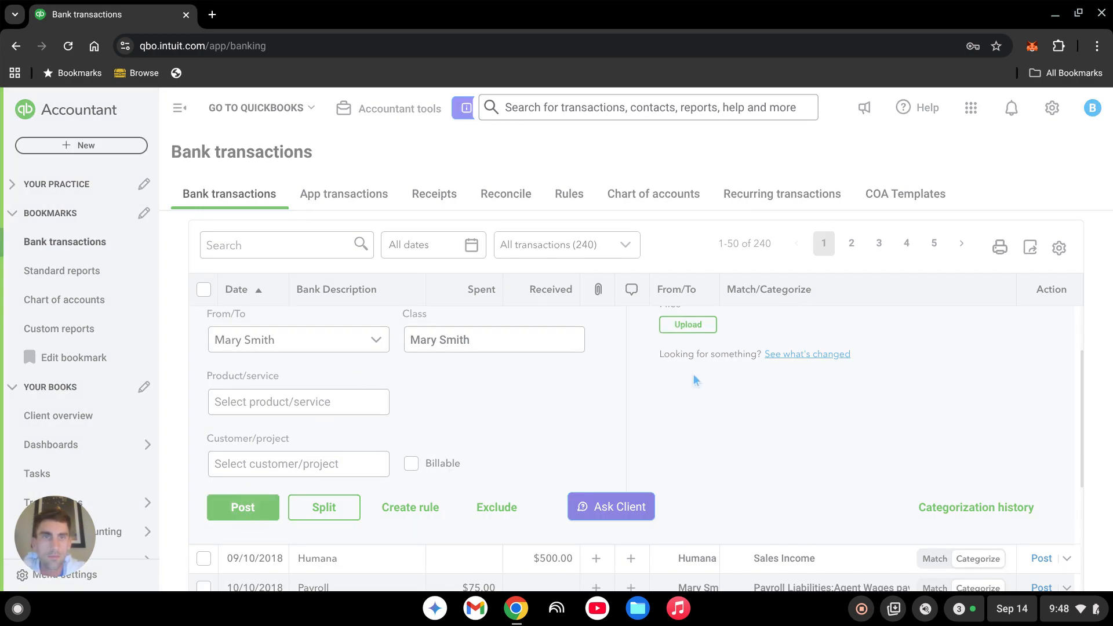
Step: Open the custom report Balance Sheet - 2018 and drill into the Agent Wages payable amount
{"action": "left_click", "coordinate": [95, 331]}
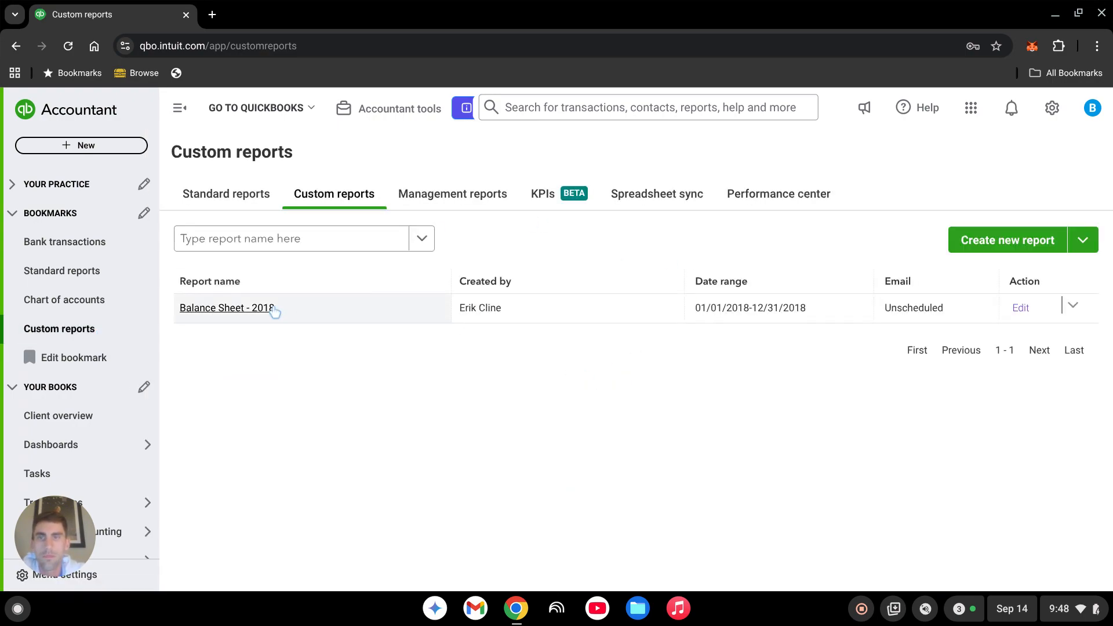
{"action": "left_click", "coordinate": [273, 309]}
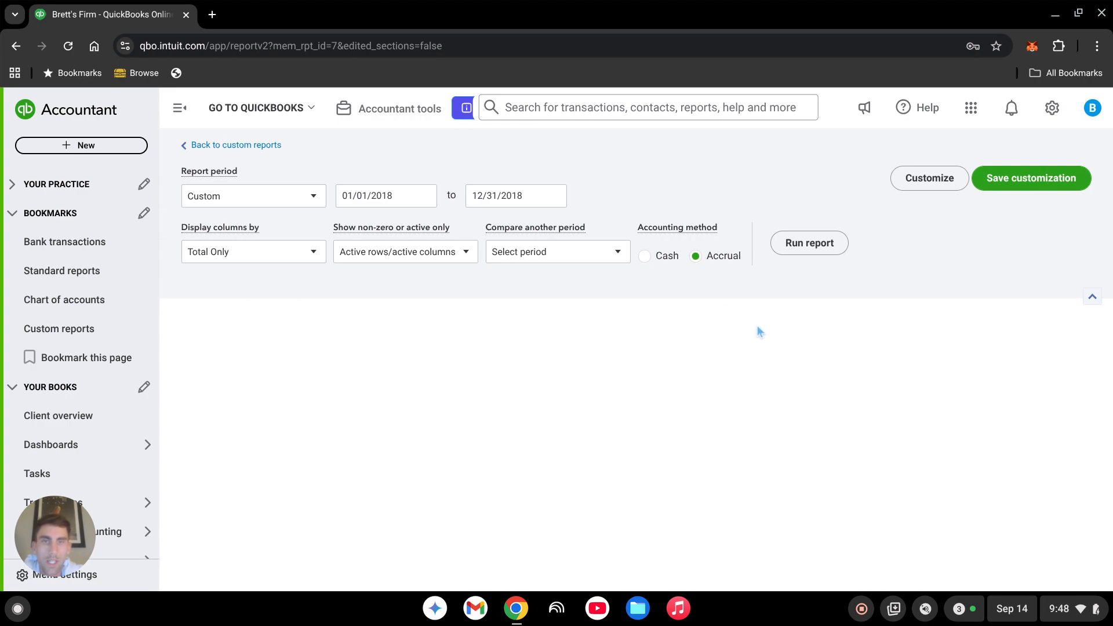
{"action": "scroll", "coordinate": [683, 343], "scroll_direction": "down", "scroll_amount": 7}
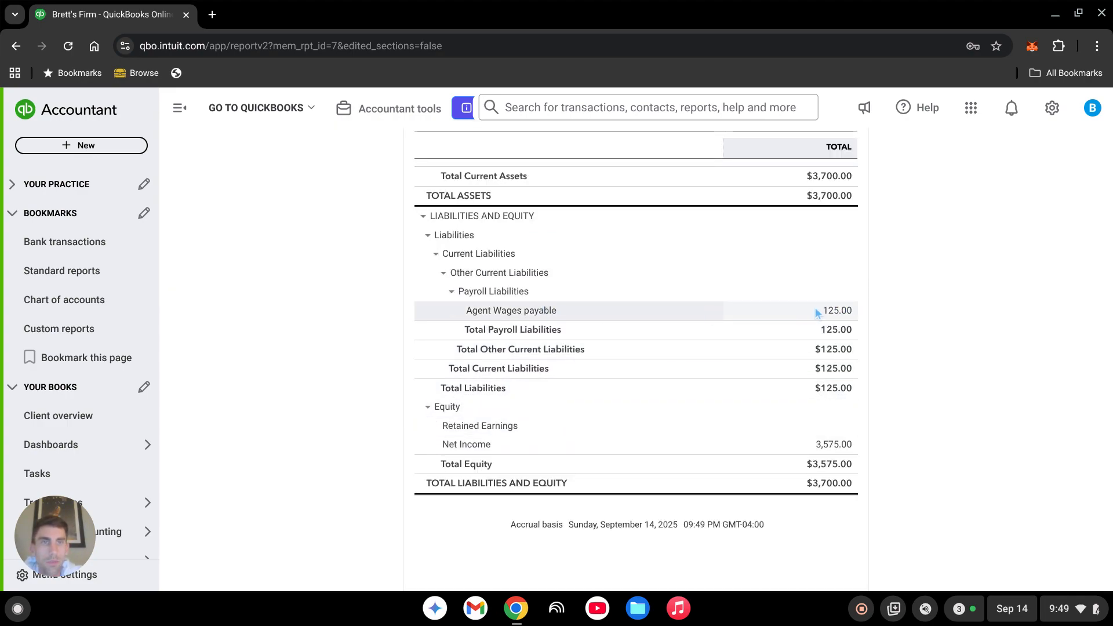
{"action": "left_click", "coordinate": [839, 312]}
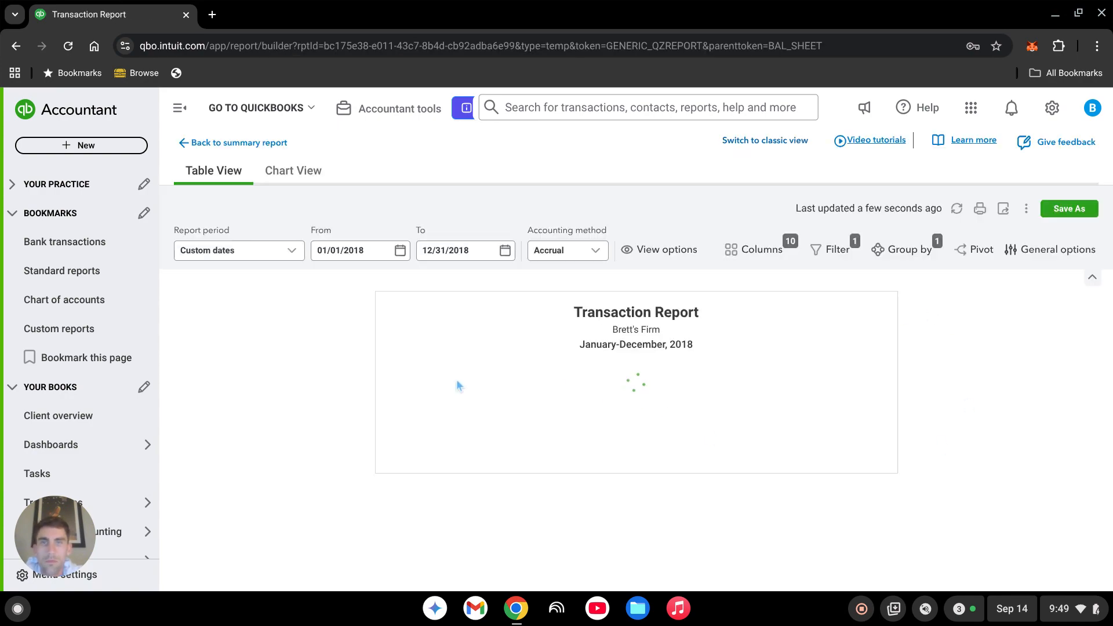
Step: Change the grouping of the Agent Wages payable transaction report to Class
{"action": "left_click", "coordinate": [915, 250]}
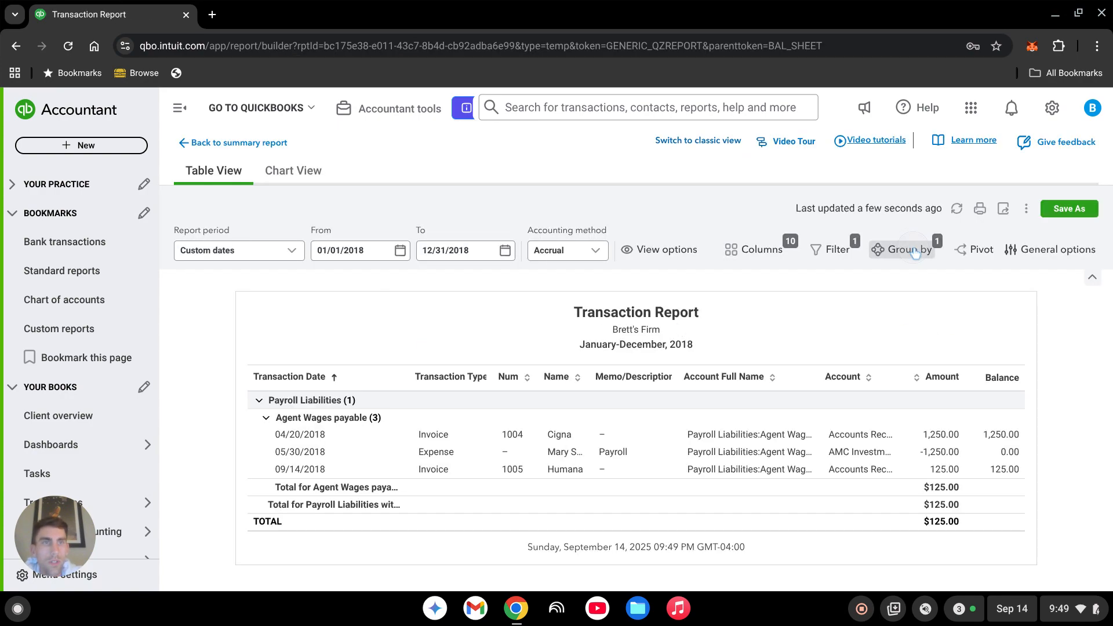
{"action": "left_click", "coordinate": [904, 250]}
{"action": "left_click", "coordinate": [981, 404]}
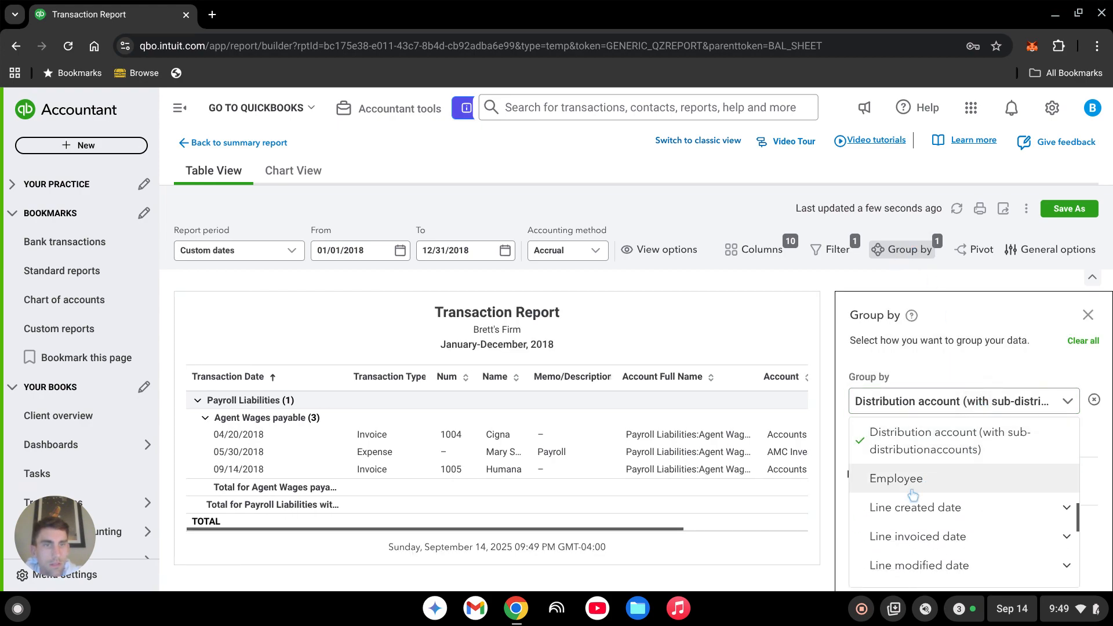
{"action": "scroll", "coordinate": [916, 525], "scroll_direction": "up", "scroll_amount": 5}
{"action": "scroll", "coordinate": [914, 524], "scroll_direction": "up", "scroll_amount": 1}
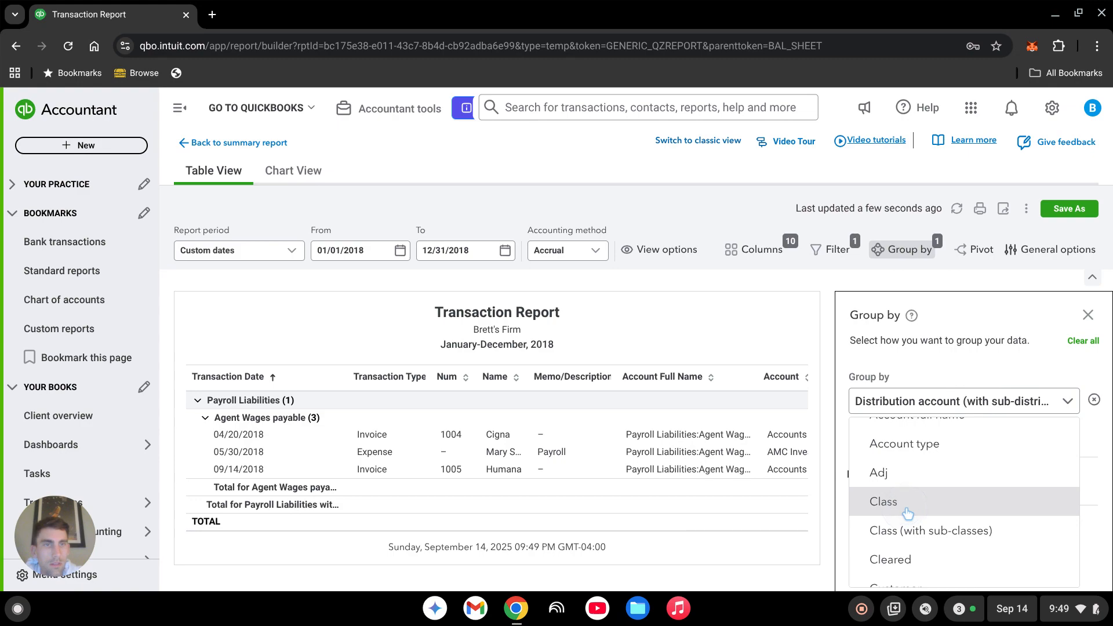
{"action": "left_click", "coordinate": [911, 499]}
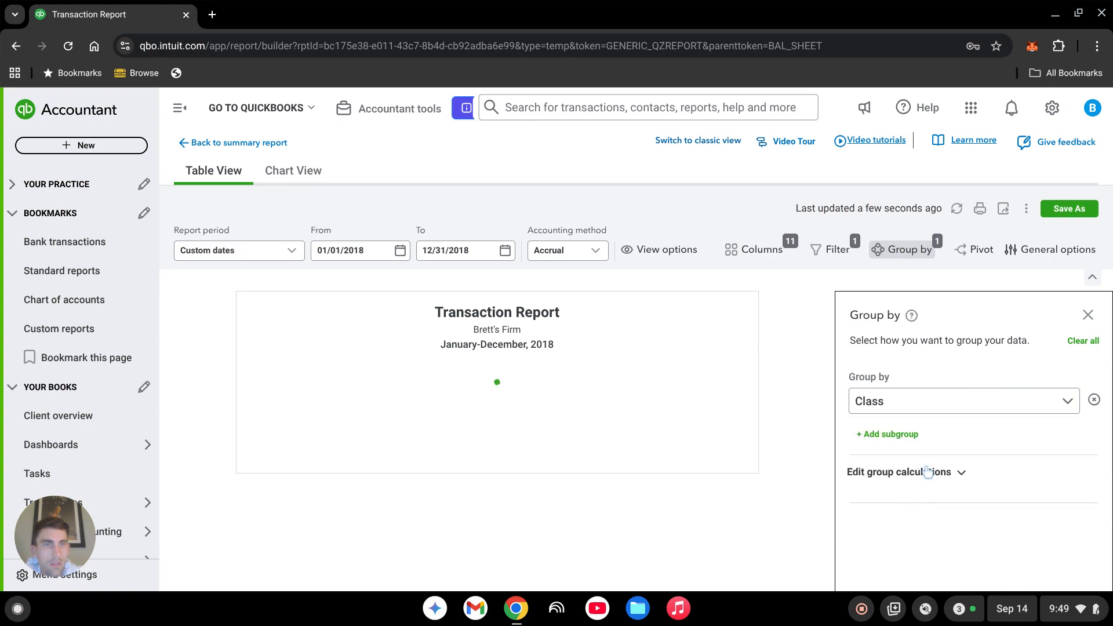
{"action": "left_click", "coordinate": [1087, 315]}
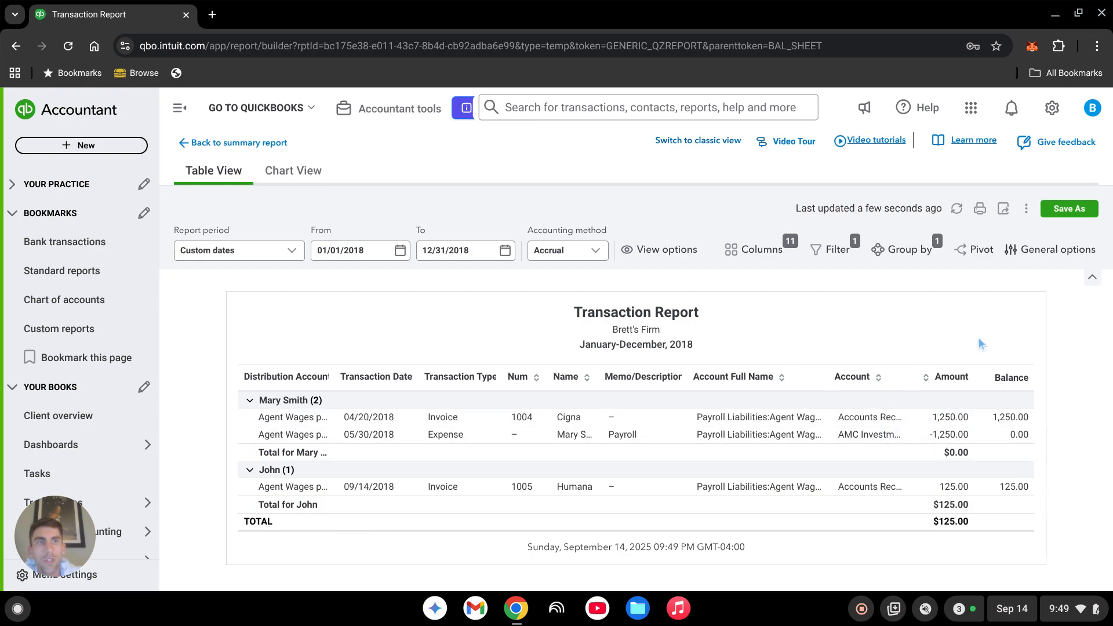
Step: Save the class-grouped transaction report as a new report named Agent Wages Payable
{"action": "left_click", "coordinate": [1069, 210]}
{"action": "left_click", "coordinate": [531, 286]}
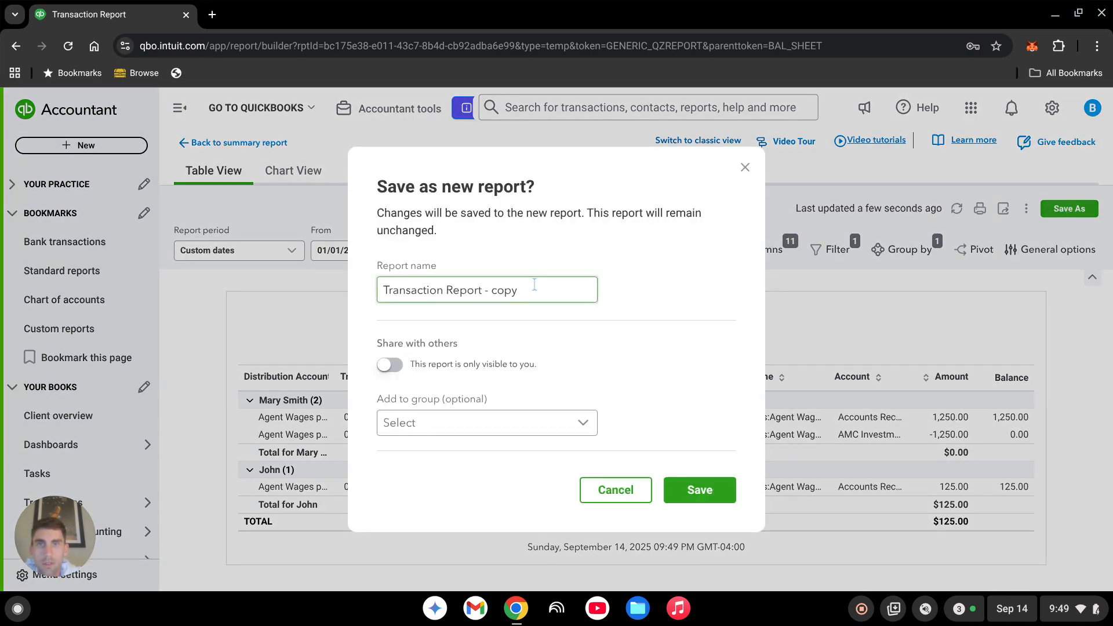
{"action": "key", "text": "ctrl+a"}
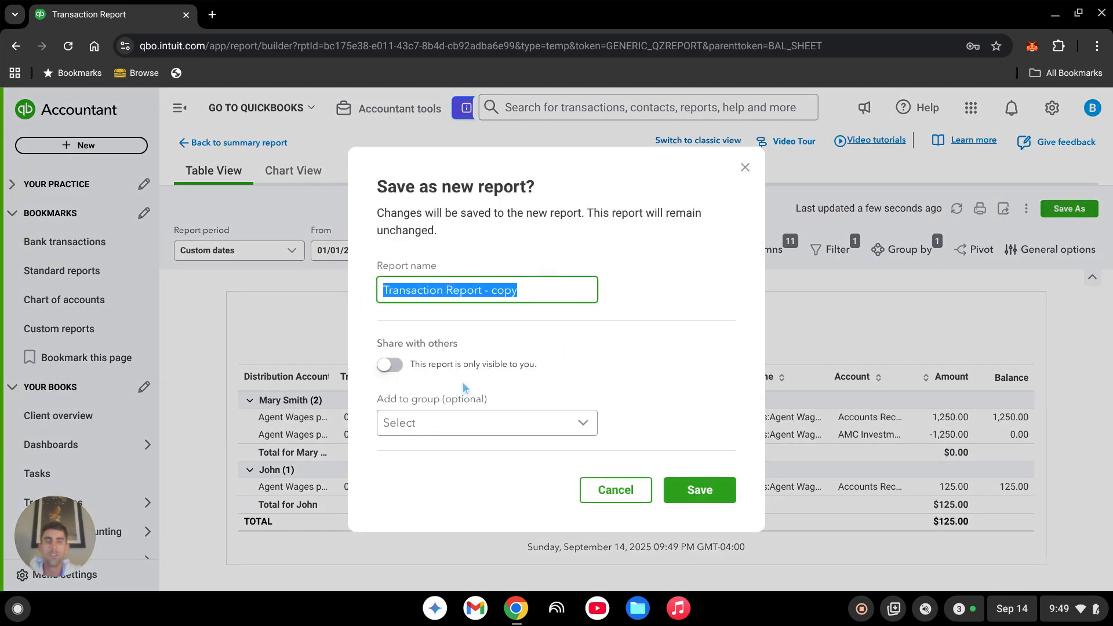
{"action": "type", "text": "W"}
{"action": "type", "text": "age"}
{"action": "key", "text": "BackSpace"}
{"action": "key", "text": "BackSpace"}
{"action": "key", "text": "BackSpace"}
{"action": "key", "text": "BackSpace"}
{"action": "type", "text": "Agent W"}
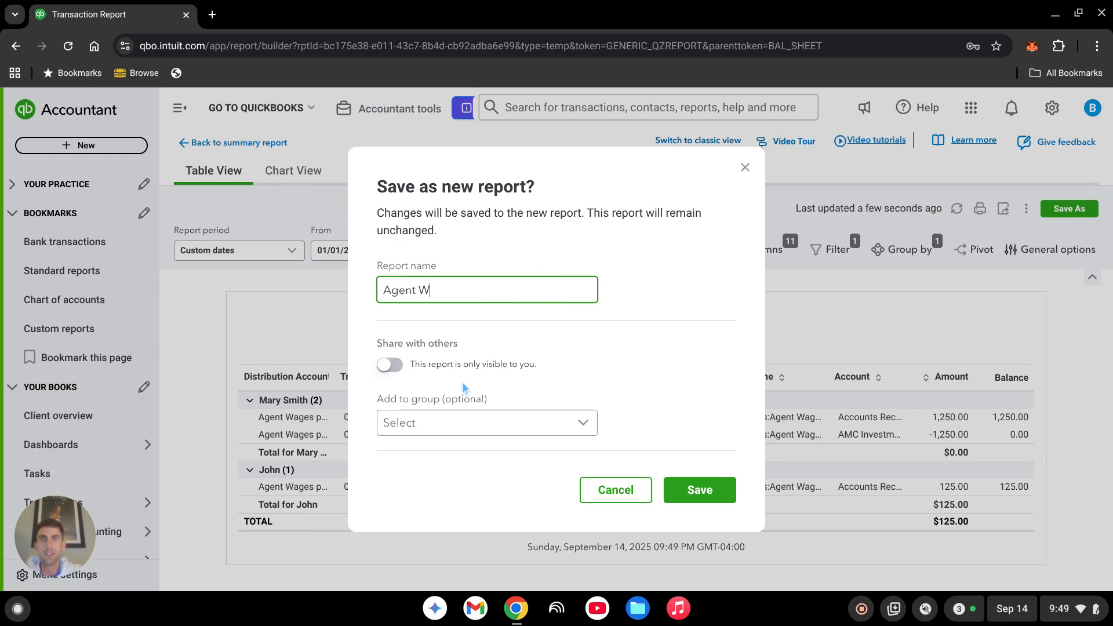
{"action": "type", "text": "ages Payable"}
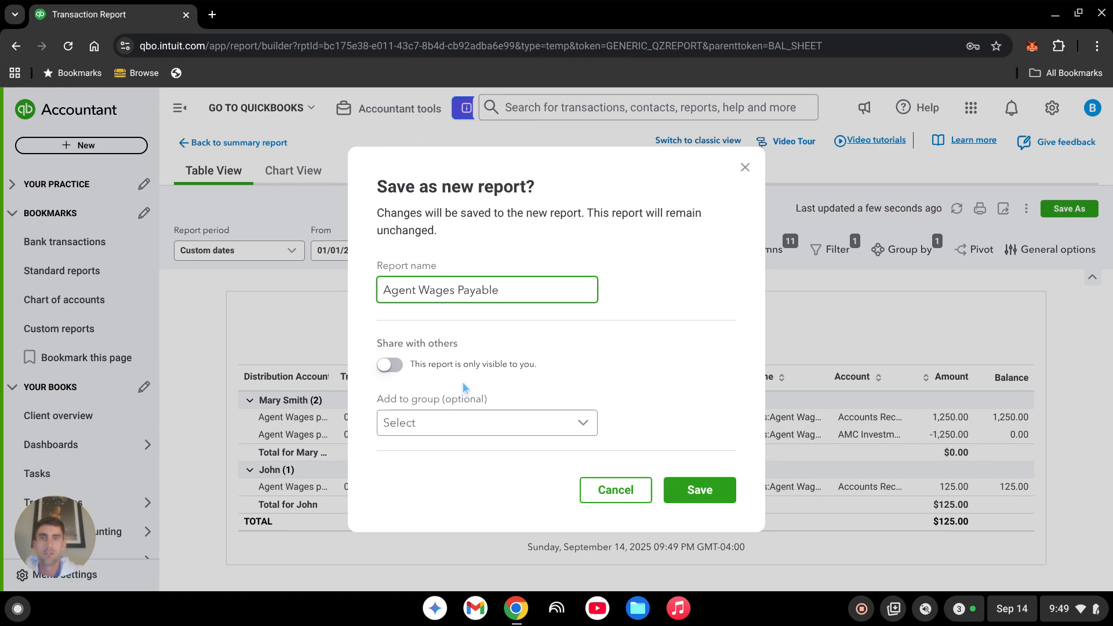
{"action": "left_click", "coordinate": [706, 489]}
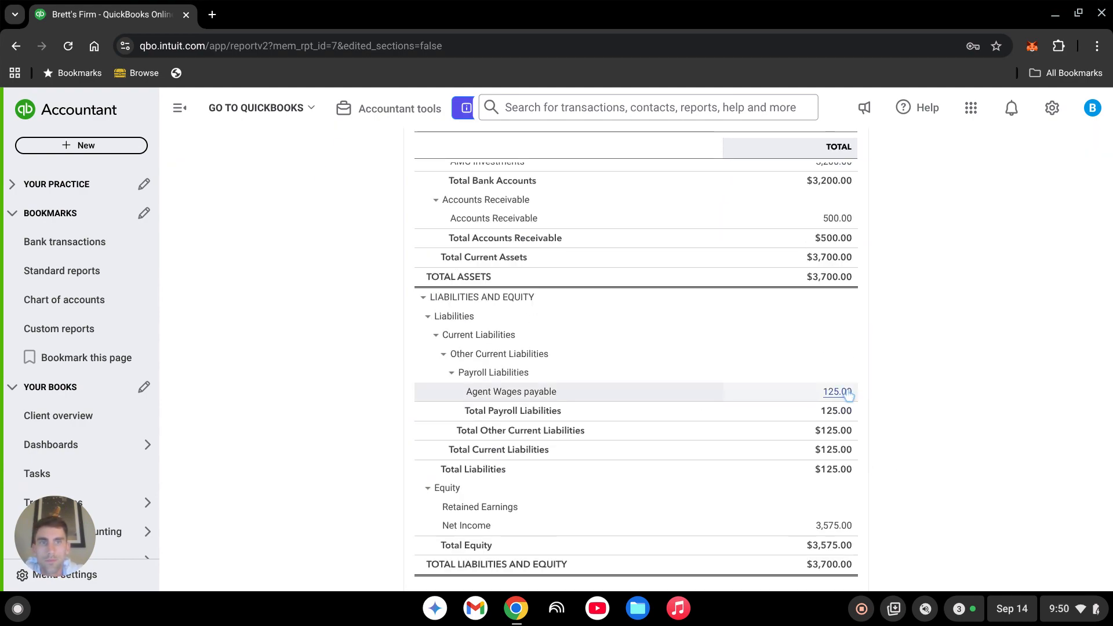
Step: Review the asset, payroll liability and equity amounts on the 2018 Balance Sheet
{"action": "scroll", "coordinate": [848, 432], "scroll_direction": "up", "scroll_amount": 3}
{"action": "scroll", "coordinate": [710, 287], "scroll_direction": "down", "scroll_amount": 1}
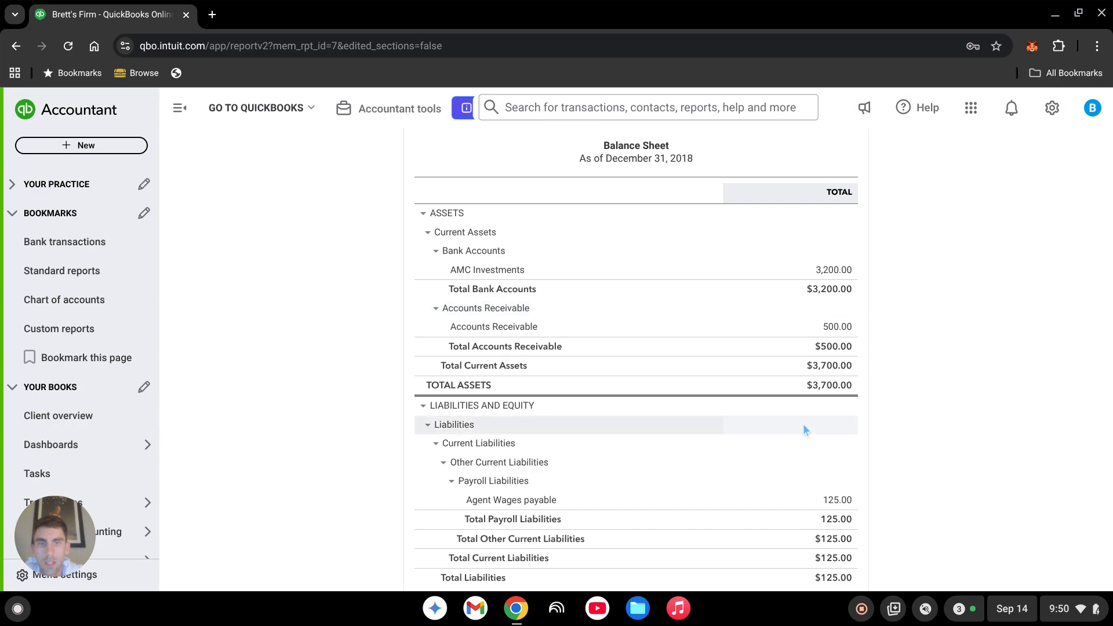
{"action": "scroll", "coordinate": [771, 406], "scroll_direction": "down", "scroll_amount": 3}
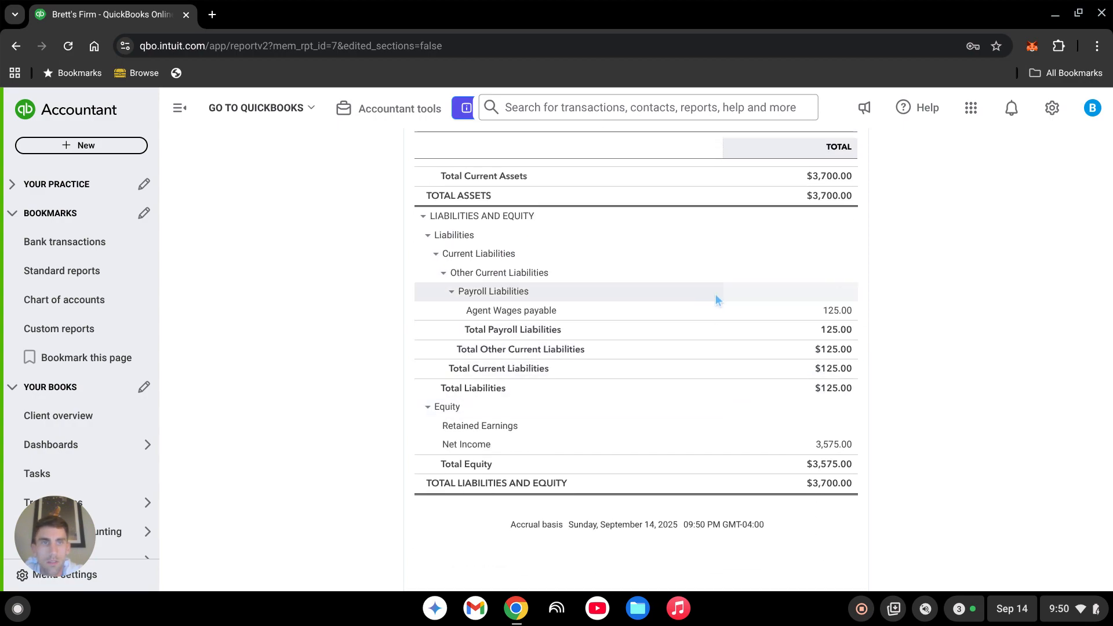
Step: In the bank transactions, check the 09/10/2018 Humana deposit of $500.00 and match it to Humana invoice 1005
{"action": "left_click", "coordinate": [58, 237]}
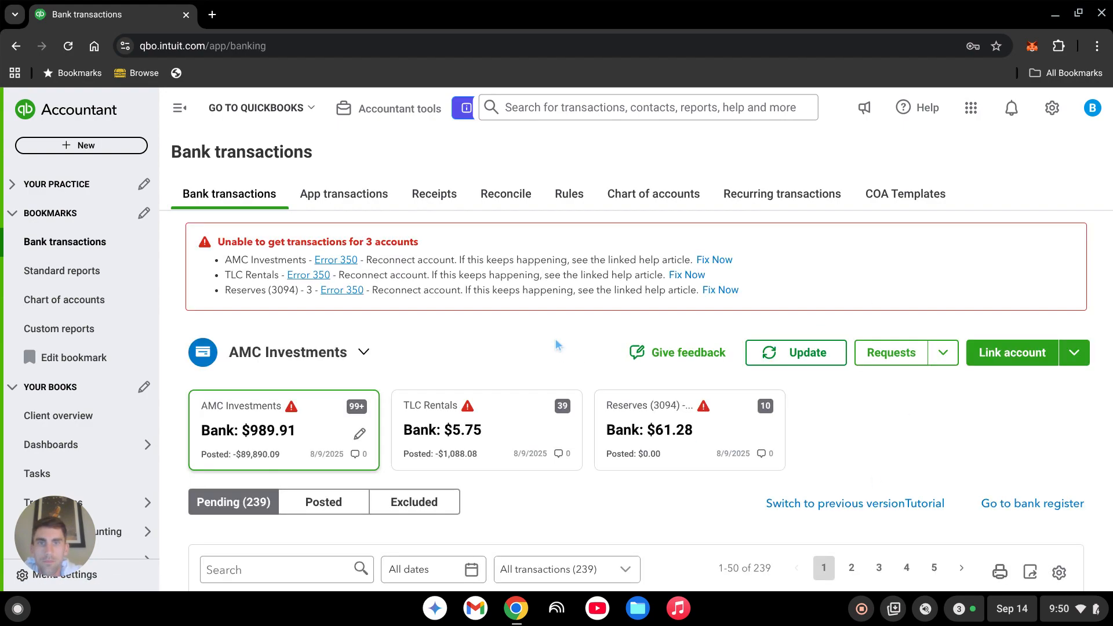
{"action": "scroll", "coordinate": [644, 348], "scroll_direction": "down", "scroll_amount": 4}
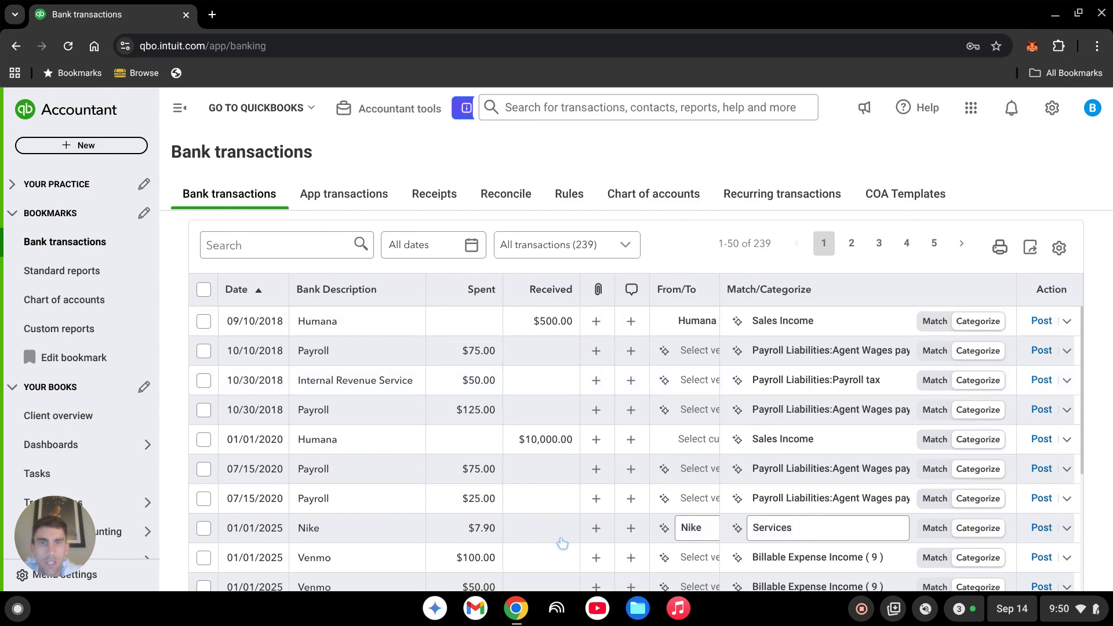
{"action": "left_click", "coordinate": [383, 321]}
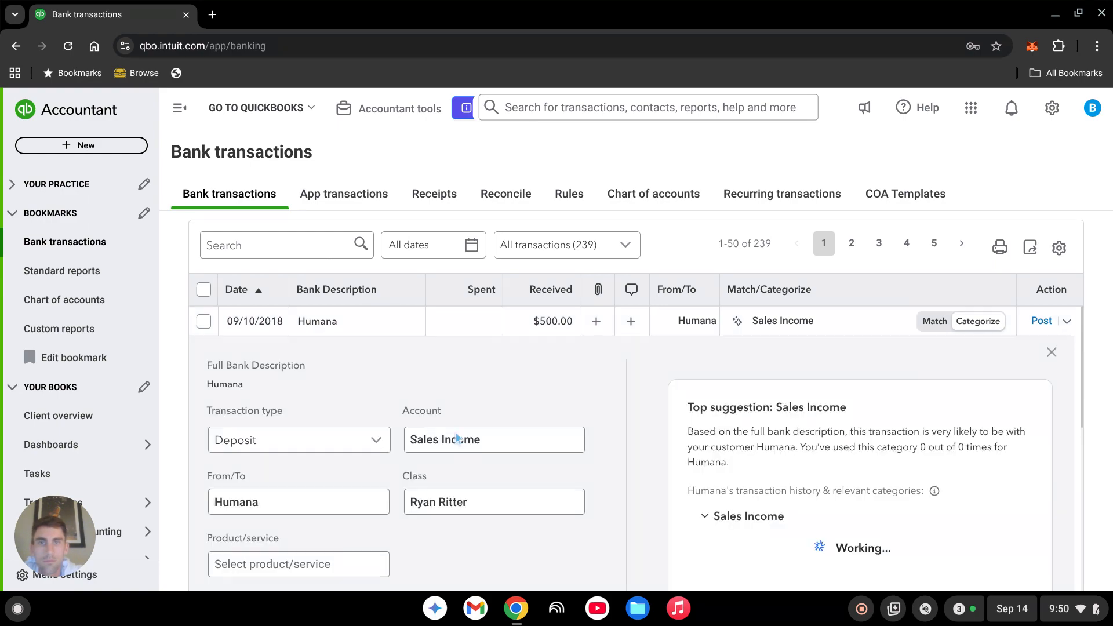
{"action": "left_click", "coordinate": [378, 328]}
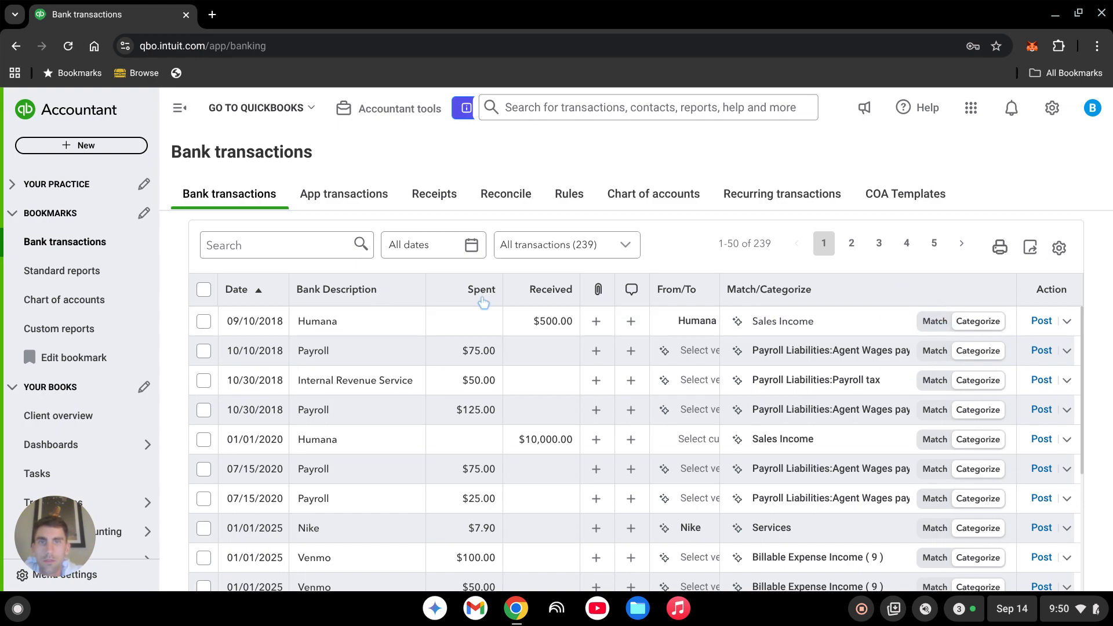
{"action": "left_click", "coordinate": [934, 321]}
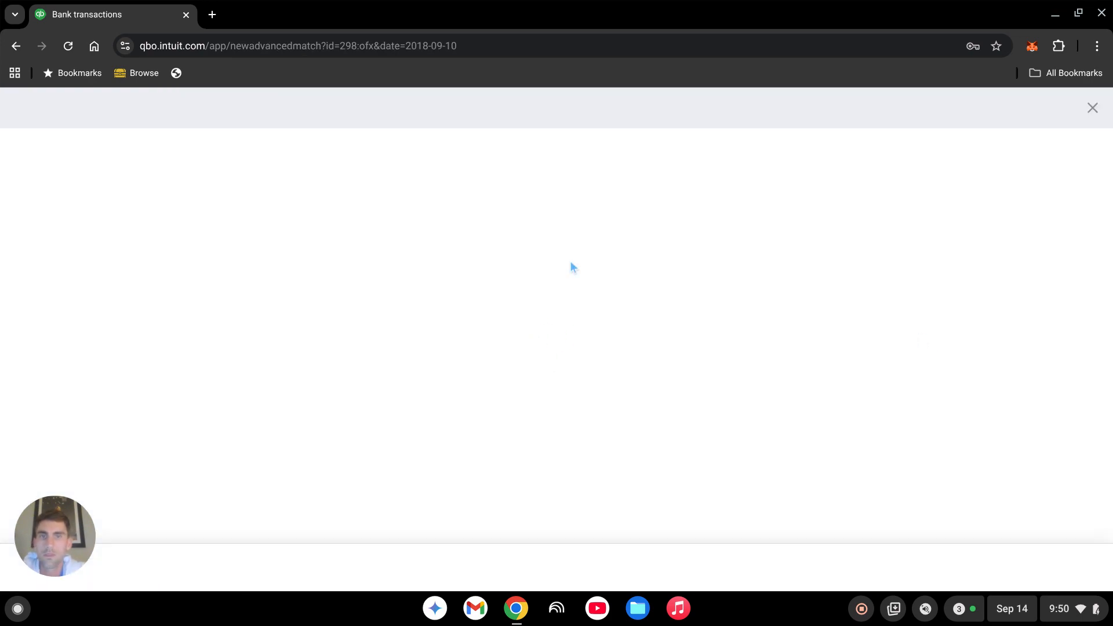
{"action": "scroll", "coordinate": [652, 271], "scroll_direction": "down", "scroll_amount": 2}
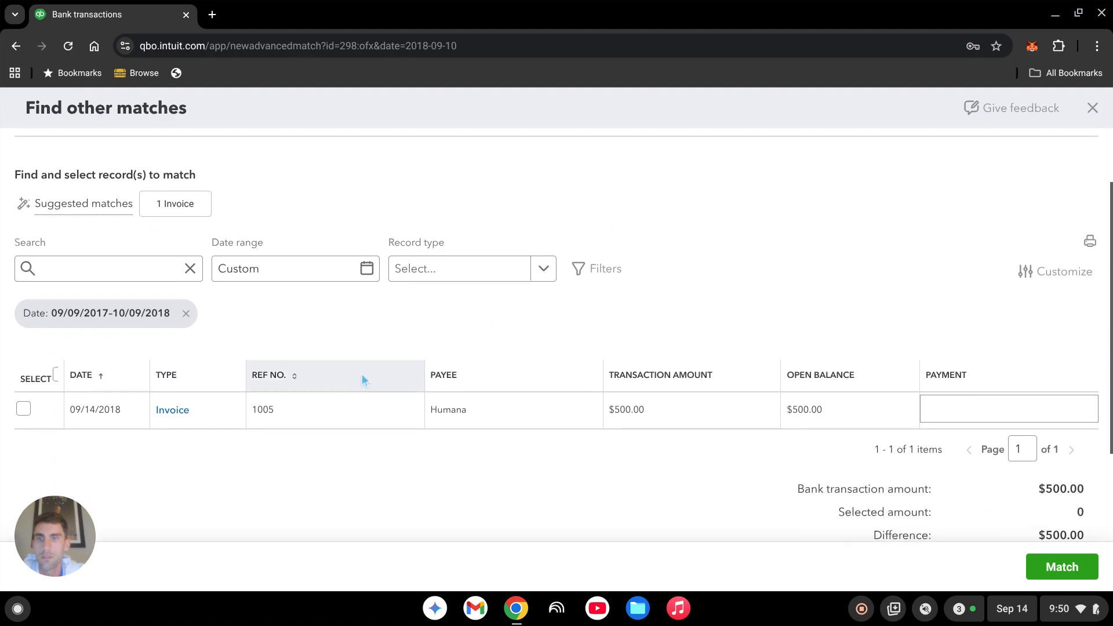
{"action": "left_click", "coordinate": [24, 410]}
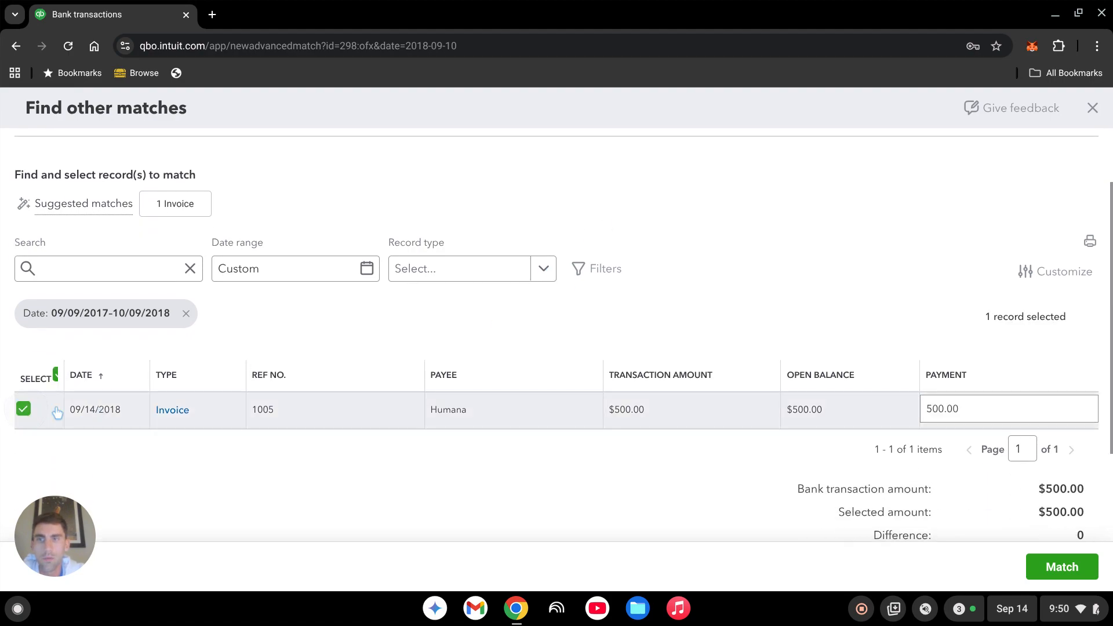
{"action": "left_click", "coordinate": [1070, 573]}
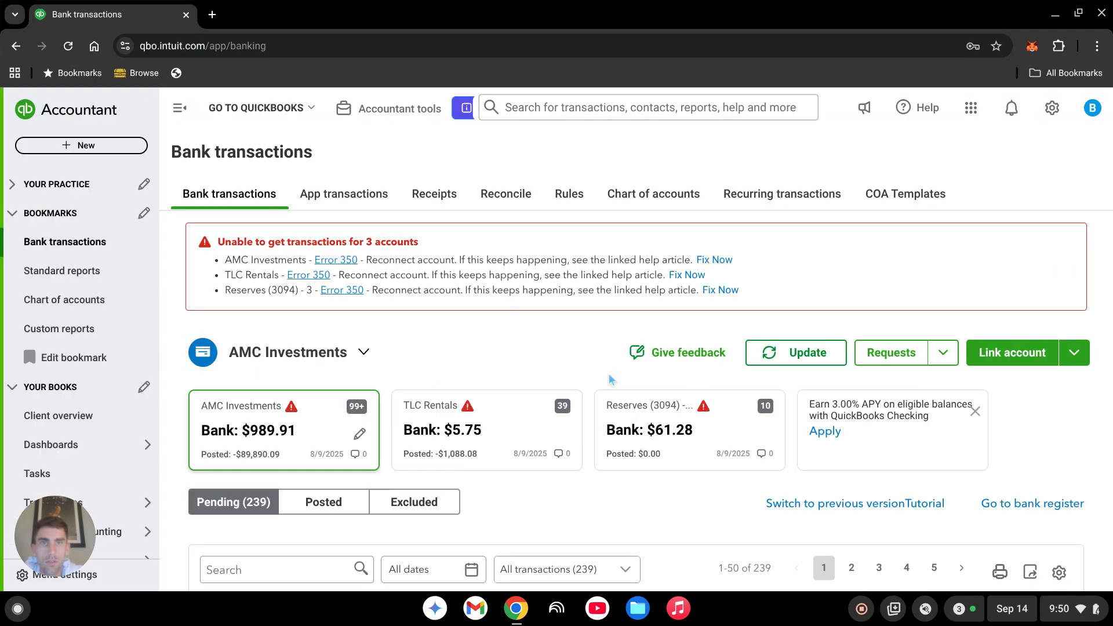
Step: Open the pending 10/10/2018 Payroll transaction of $75.00 and start splitting it
{"action": "scroll", "coordinate": [582, 346], "scroll_direction": "down", "scroll_amount": 2}
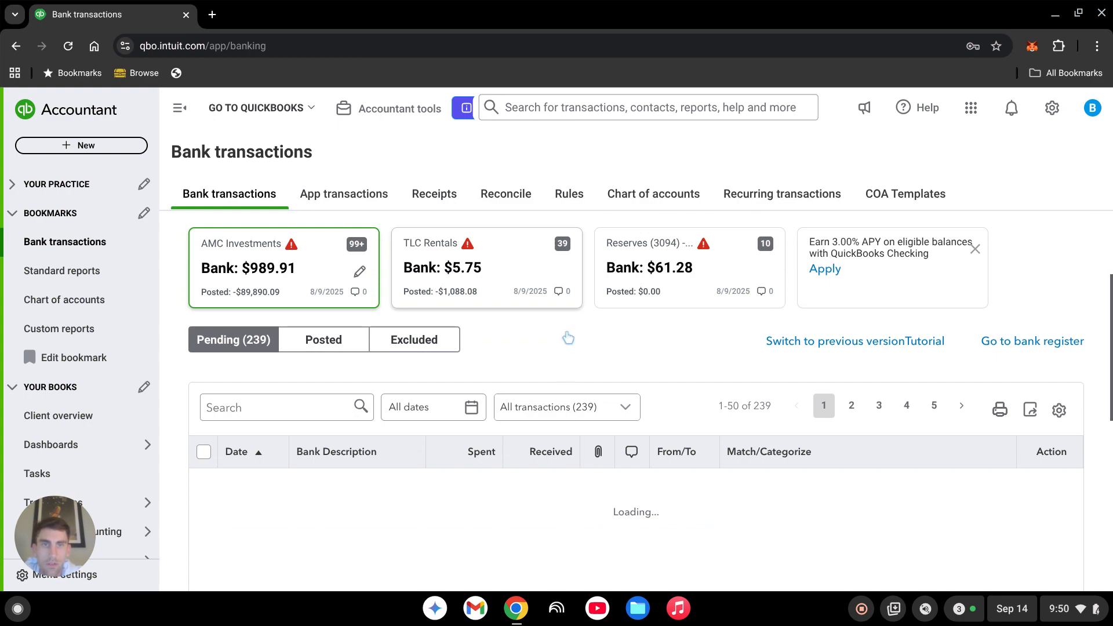
{"action": "scroll", "coordinate": [568, 342], "scroll_direction": "down", "scroll_amount": 2}
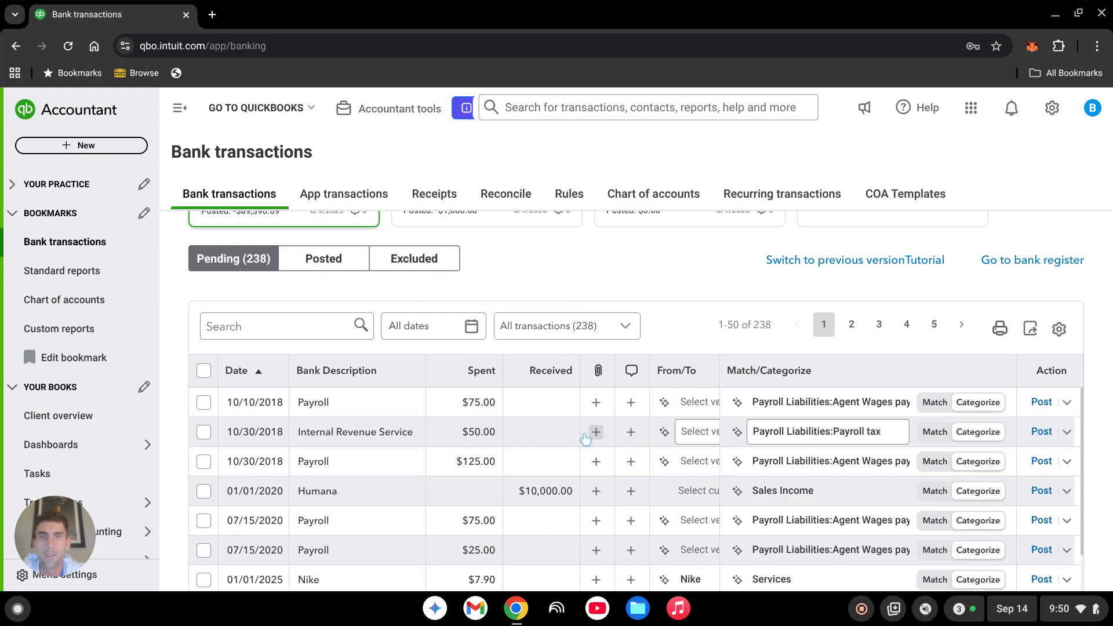
{"action": "scroll", "coordinate": [514, 508], "scroll_direction": "down", "scroll_amount": 2}
{"action": "scroll", "coordinate": [493, 521], "scroll_direction": "up", "scroll_amount": 2}
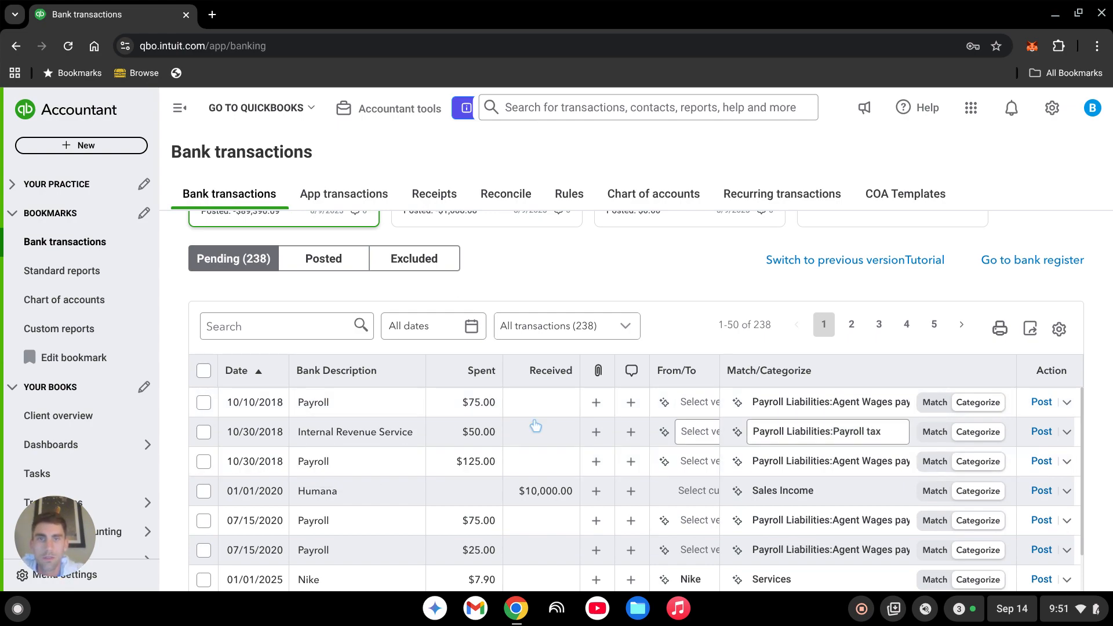
{"action": "scroll", "coordinate": [532, 446], "scroll_direction": "down", "scroll_amount": 2}
{"action": "scroll", "coordinate": [535, 506], "scroll_direction": "up", "scroll_amount": 2}
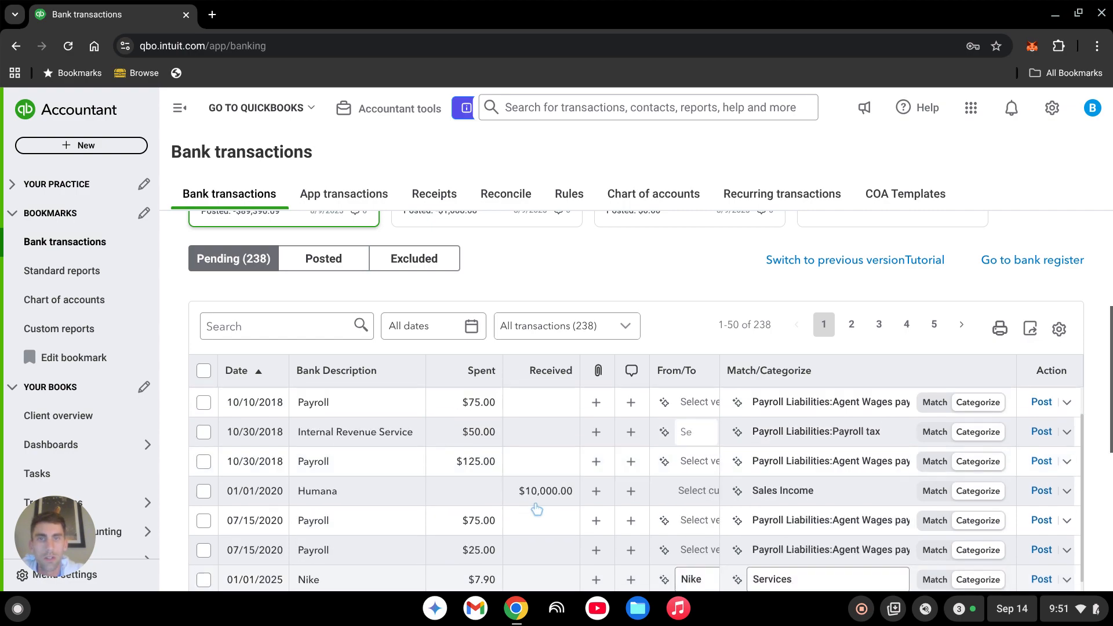
{"action": "scroll", "coordinate": [555, 504], "scroll_direction": "up", "scroll_amount": 2}
{"action": "scroll", "coordinate": [577, 441], "scroll_direction": "down", "scroll_amount": 2}
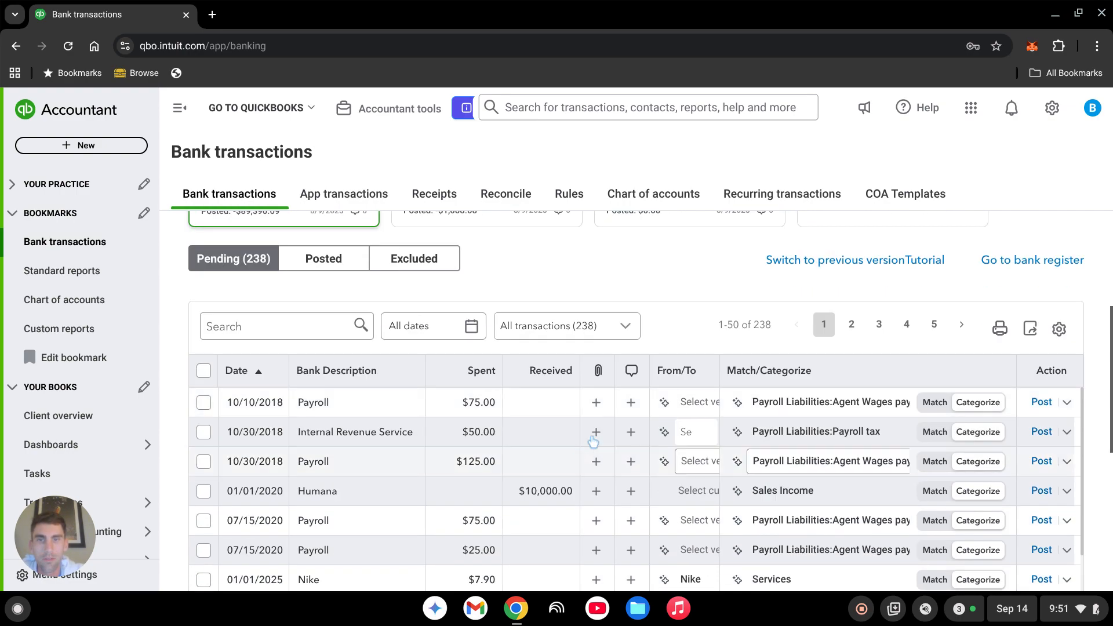
{"action": "left_click", "coordinate": [390, 408]}
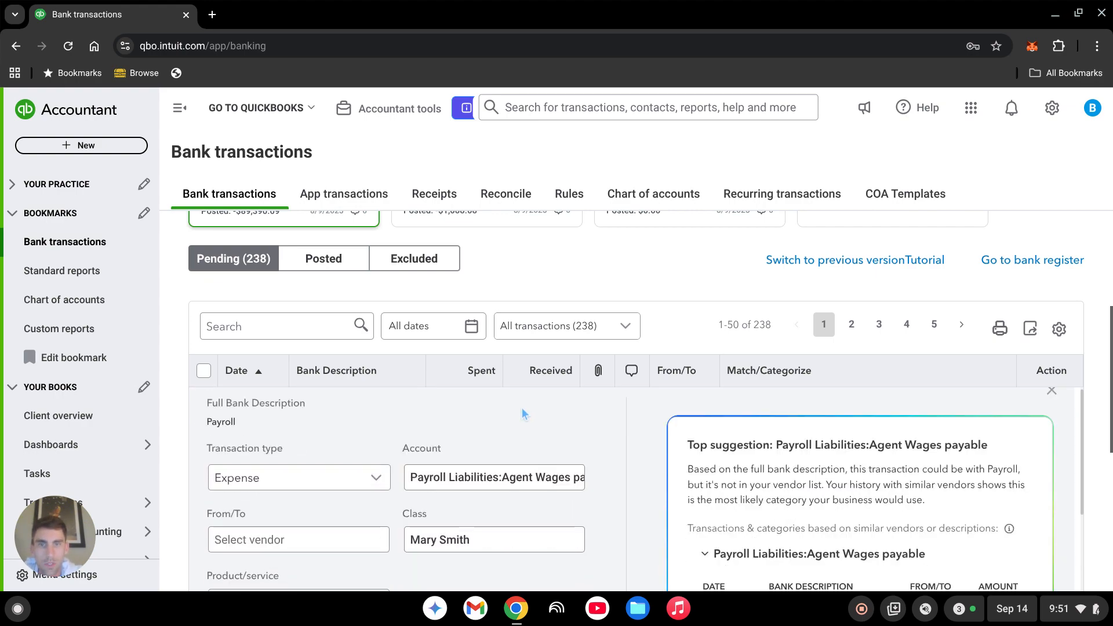
{"action": "scroll", "coordinate": [522, 408], "scroll_direction": "down", "scroll_amount": 2}
{"action": "scroll", "coordinate": [522, 408], "scroll_direction": "down", "scroll_amount": 5}
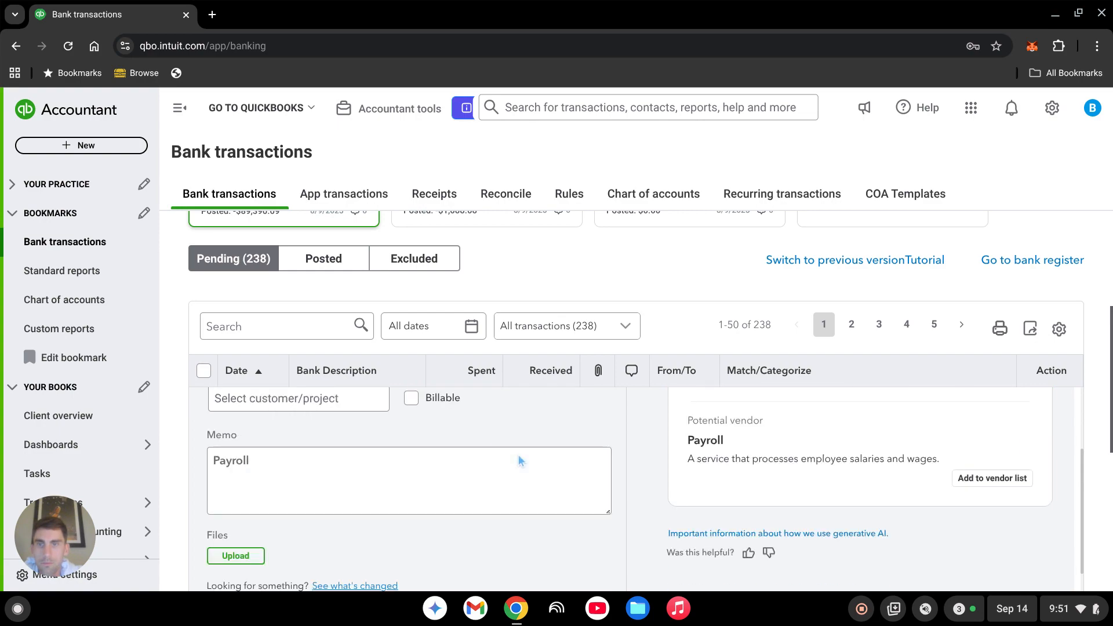
{"action": "scroll", "coordinate": [506, 450], "scroll_direction": "down", "scroll_amount": 2}
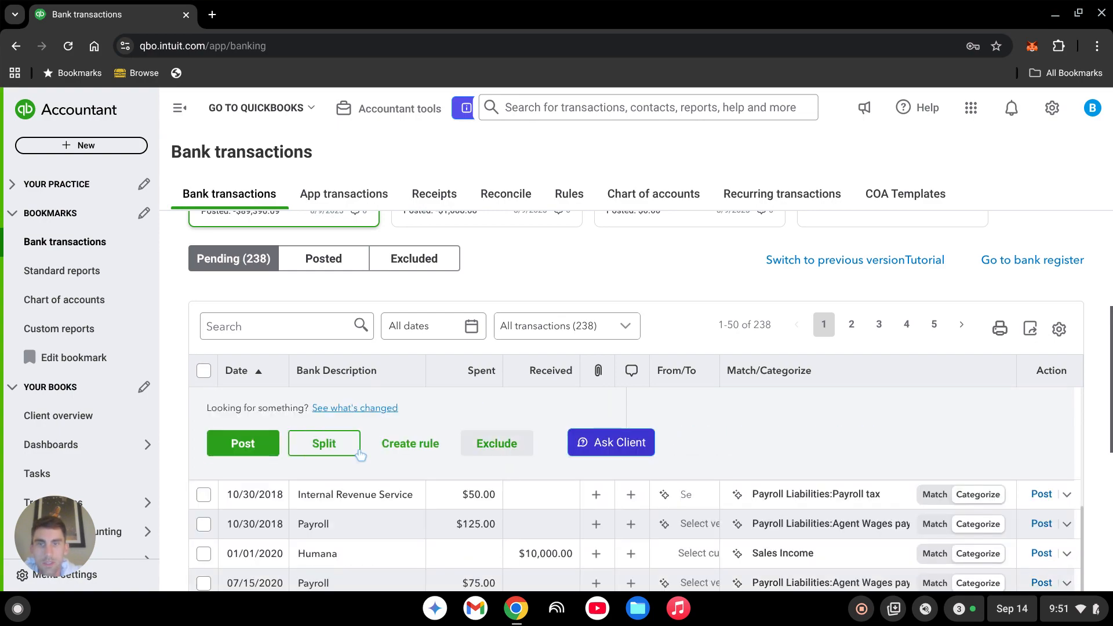
{"action": "left_click", "coordinate": [325, 444]}
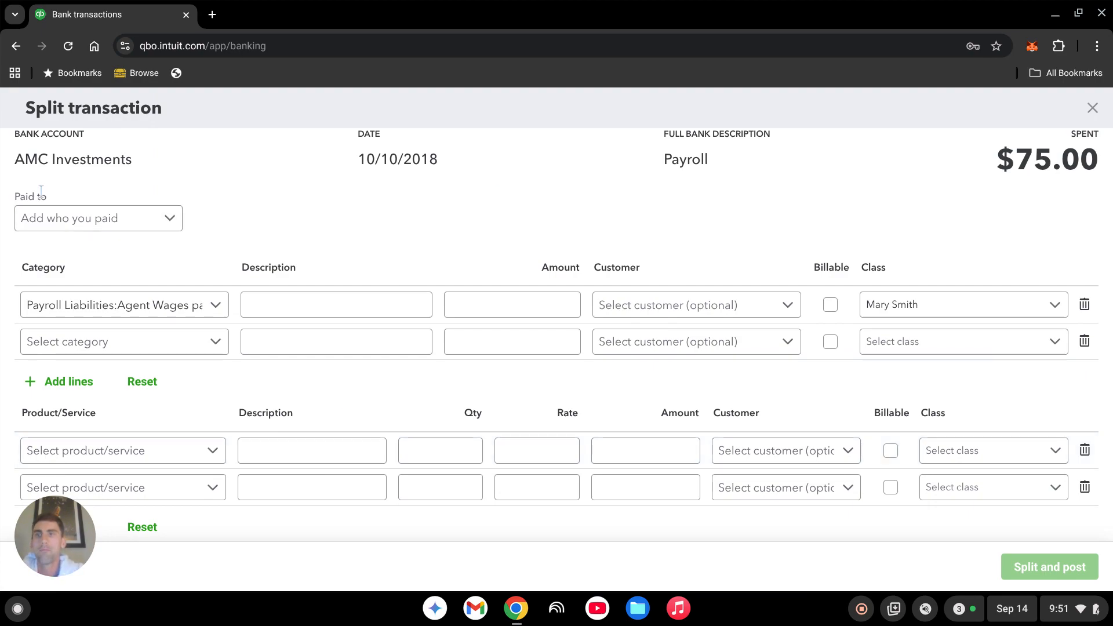
Step: Set the split transaction's payee to the agent's vendor record and the first line's category to Agent Wages payable
{"action": "left_click", "coordinate": [149, 224]}
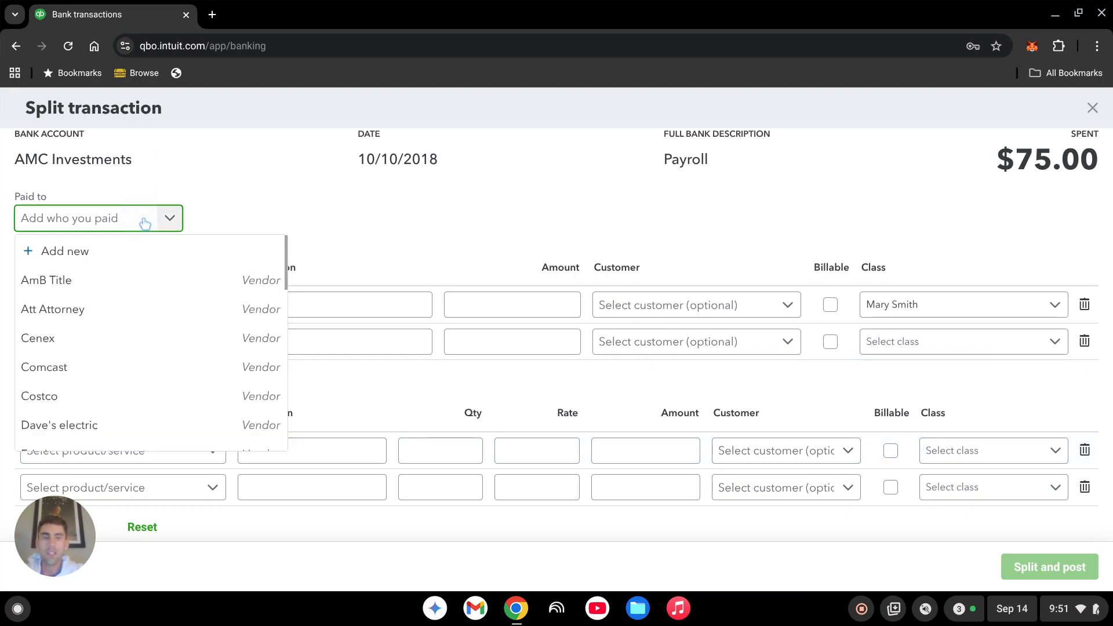
{"action": "type", "text": "john"}
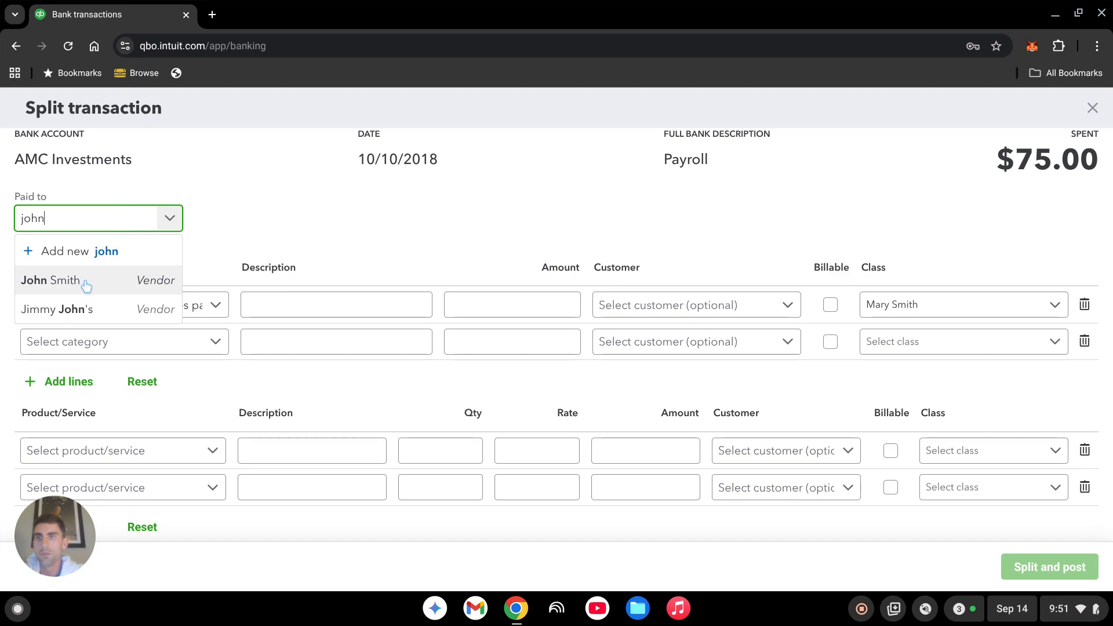
{"action": "left_click", "coordinate": [86, 283]}
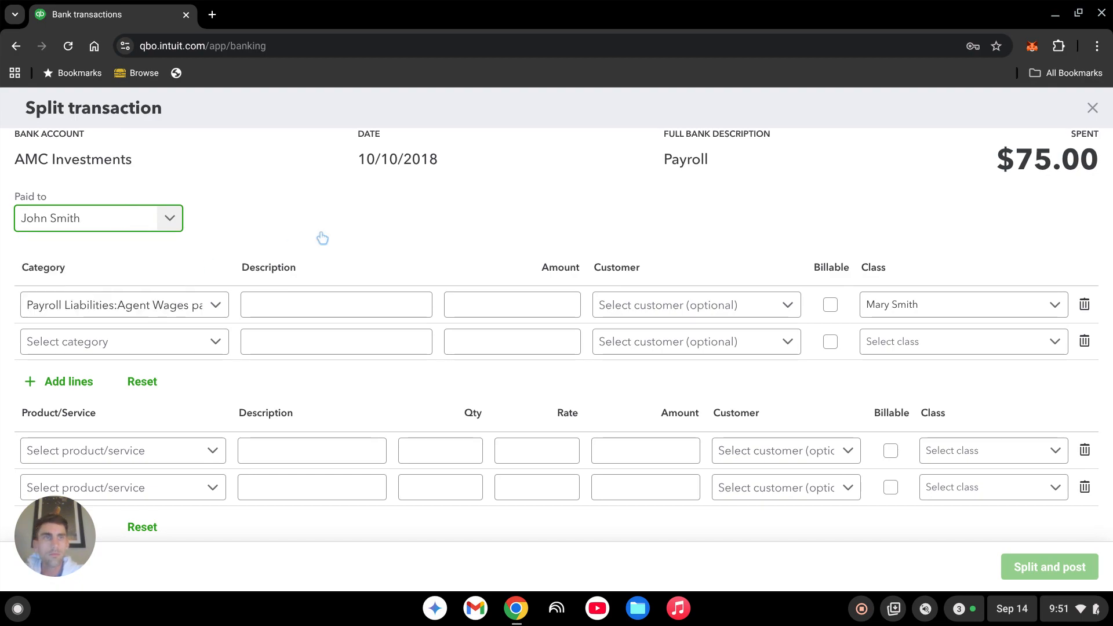
{"action": "left_click", "coordinate": [142, 306]}
{"action": "type", "text": "wages"}
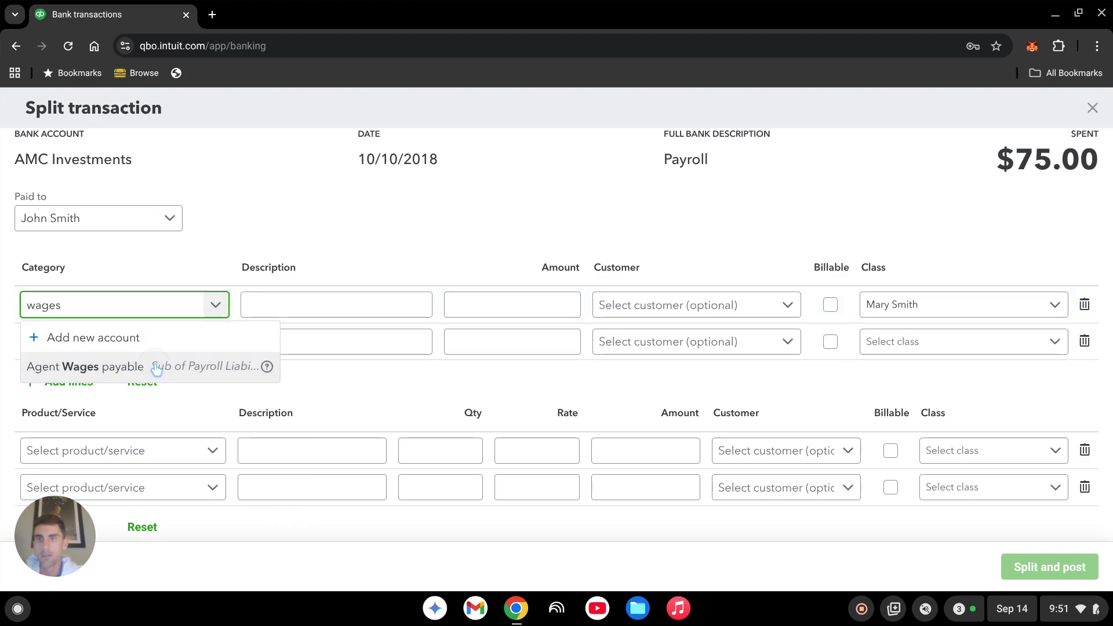
{"action": "left_click", "coordinate": [155, 368]}
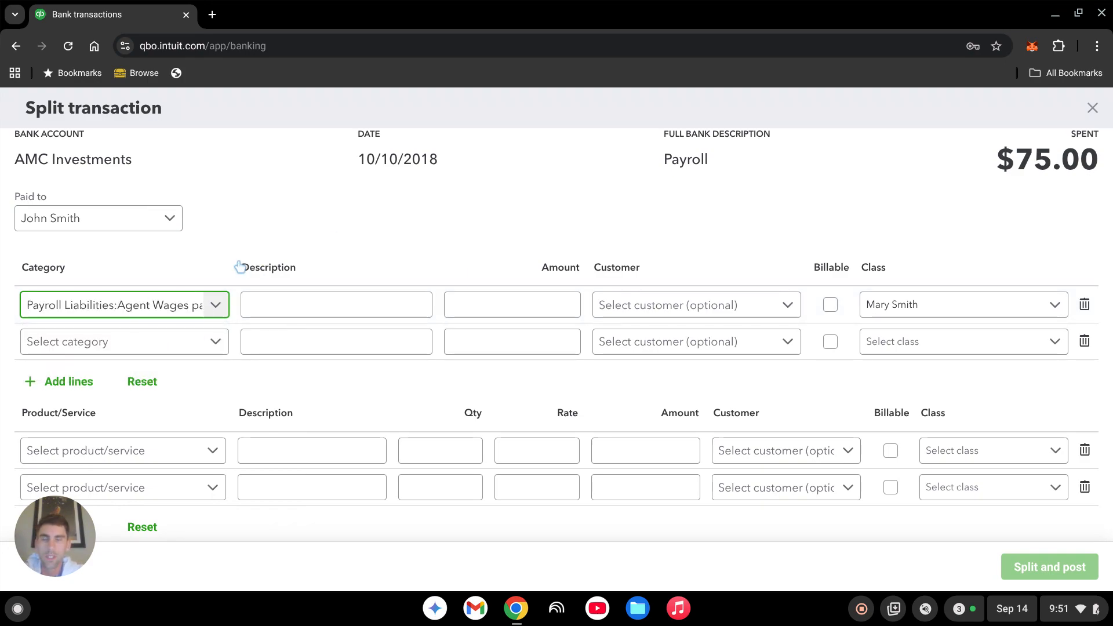
Step: Set the Agent Wages payable line's amount to 125.00 and its class to the paid agent's class
{"action": "left_click", "coordinate": [499, 306]}
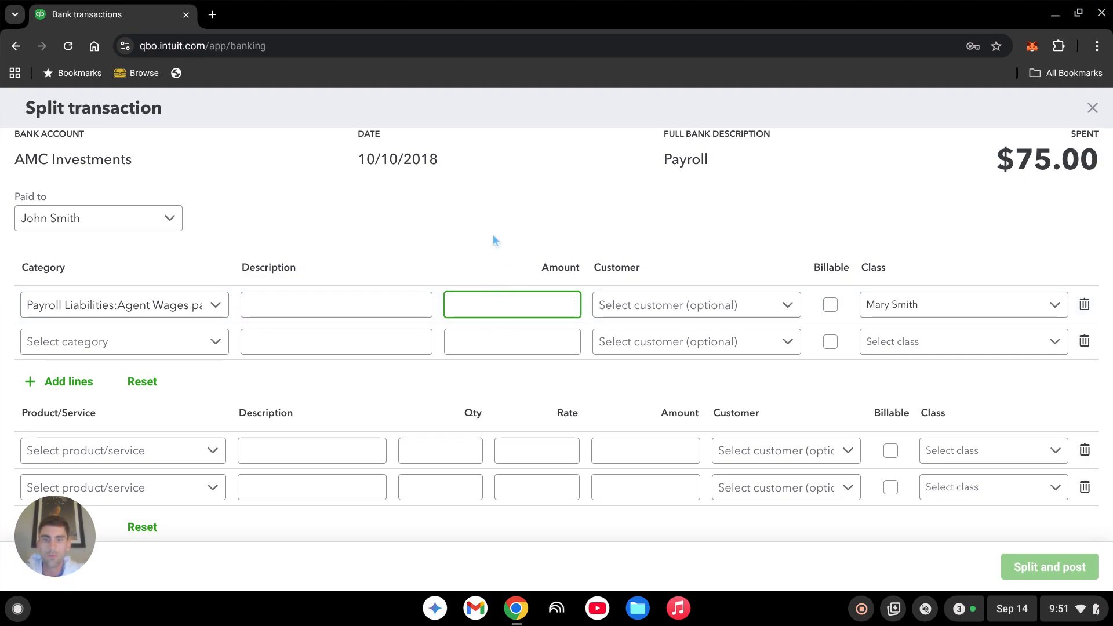
{"action": "type", "text": "125"}
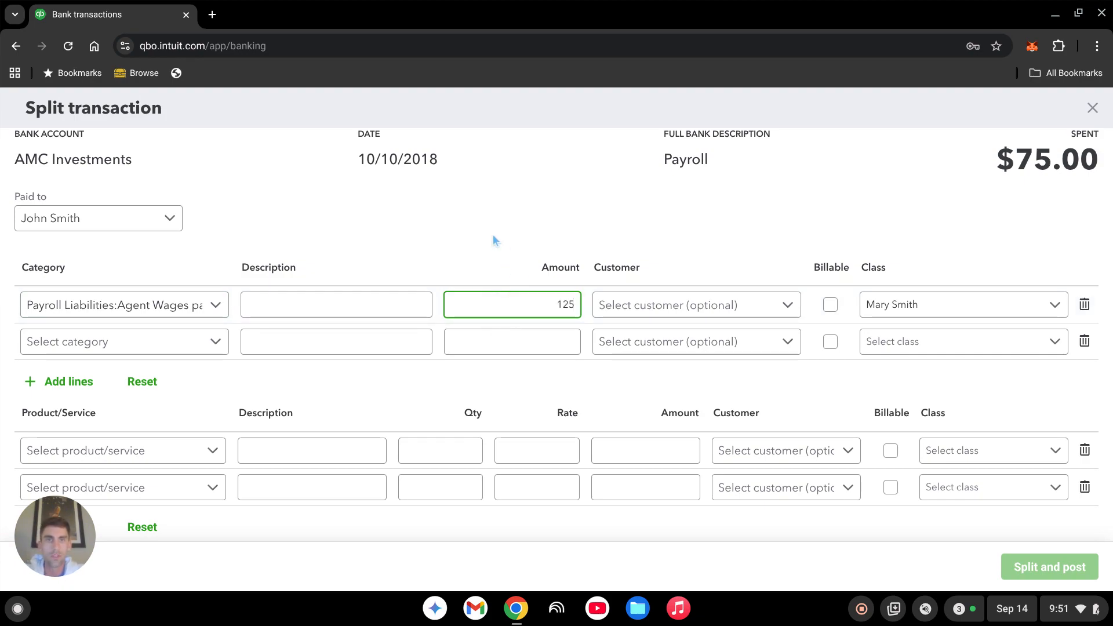
{"action": "key", "text": "Tab"}
{"action": "key", "text": "Tab"}
{"action": "key", "text": "Tab"}
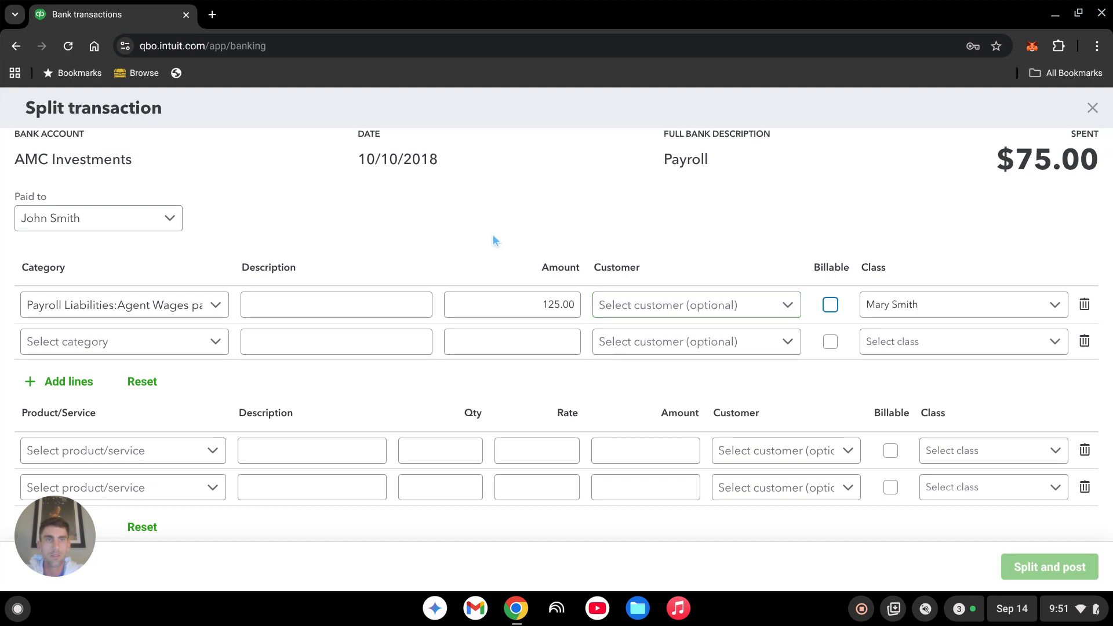
{"action": "type", "text": "john"}
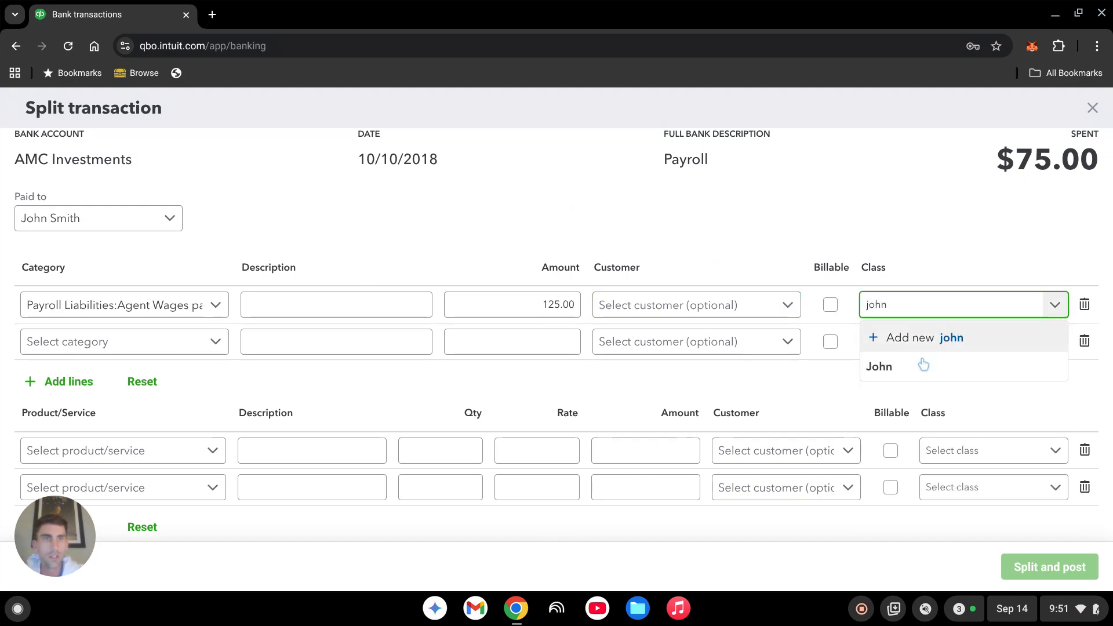
{"action": "left_click", "coordinate": [913, 359]}
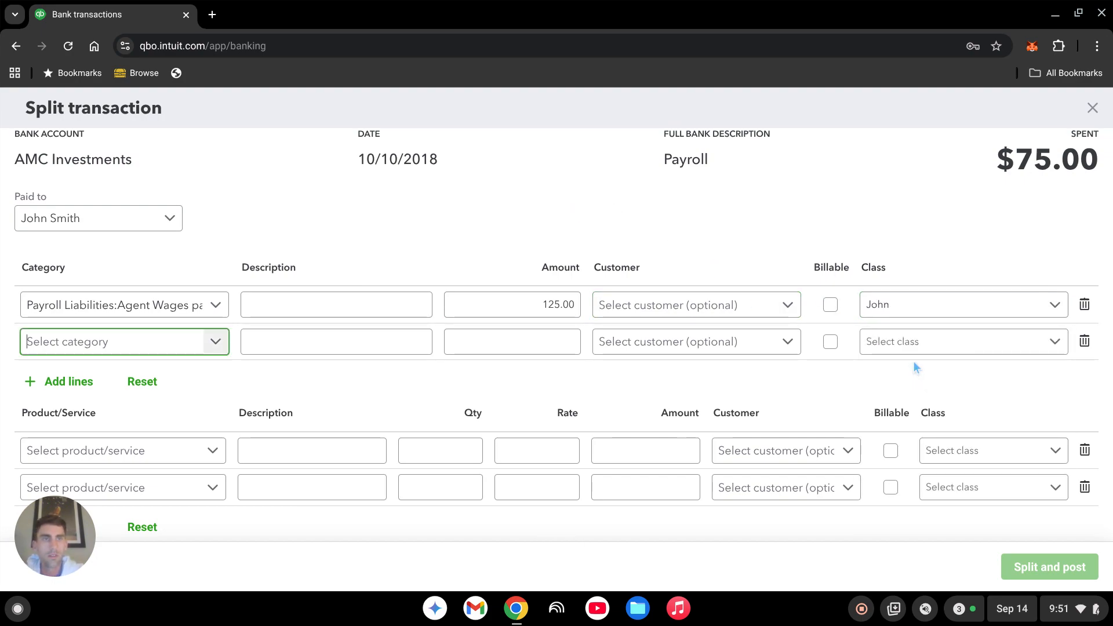
Step: Set the second split line's category to Payroll tax under Payroll Liabilities and its amount to 50.00
{"action": "key", "text": "Tab"}
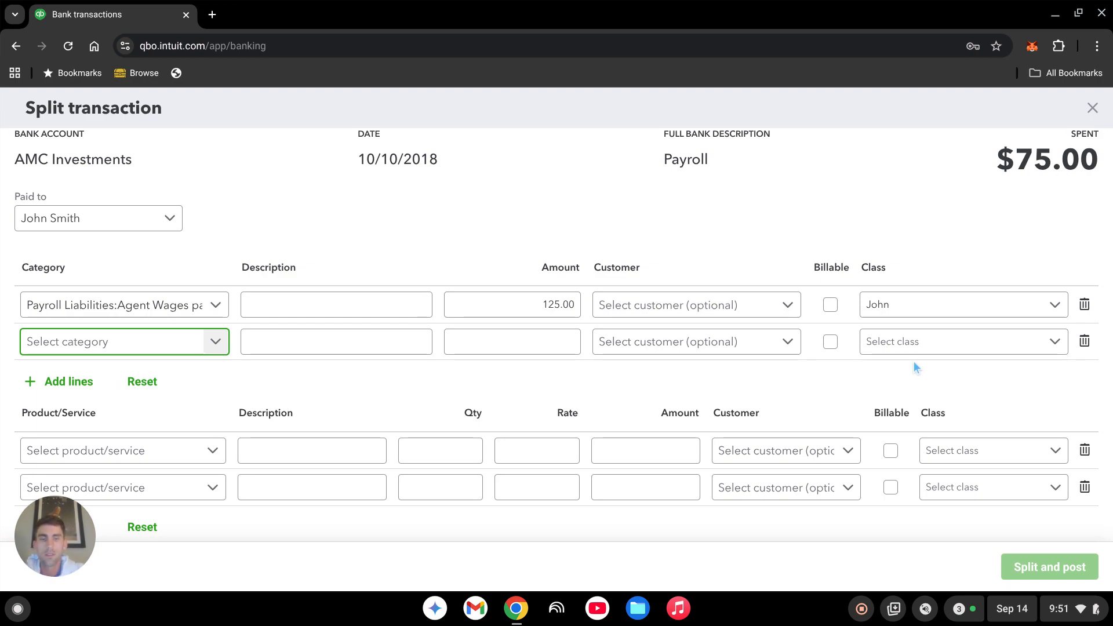
{"action": "type", "text": "payr"}
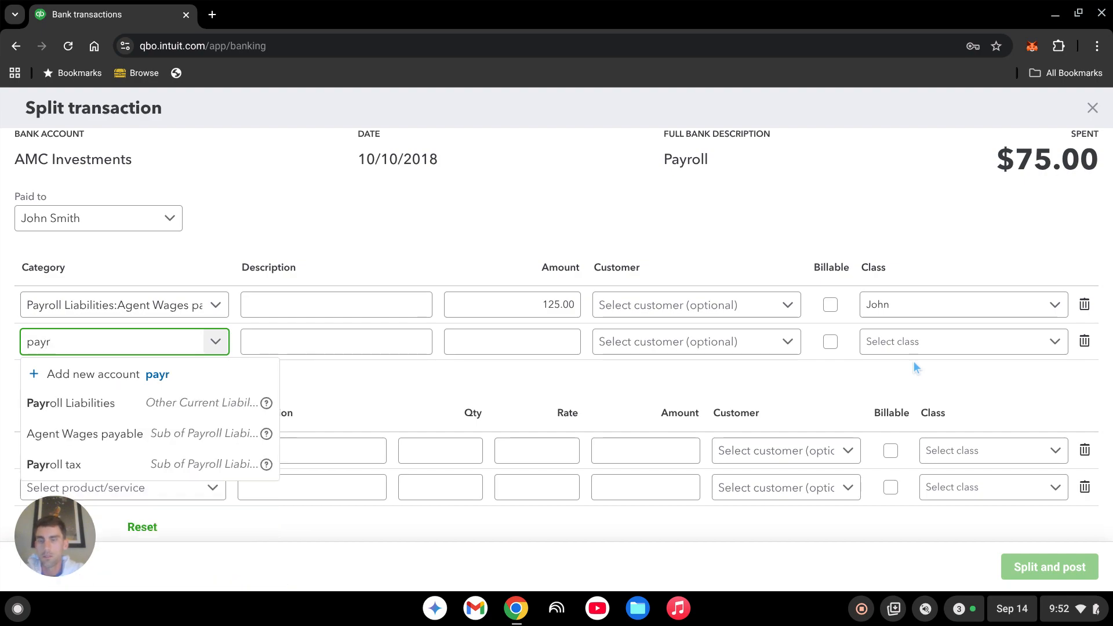
{"action": "left_click", "coordinate": [162, 473]}
{"action": "key", "text": "Tab"}
{"action": "left_click", "coordinate": [533, 343]}
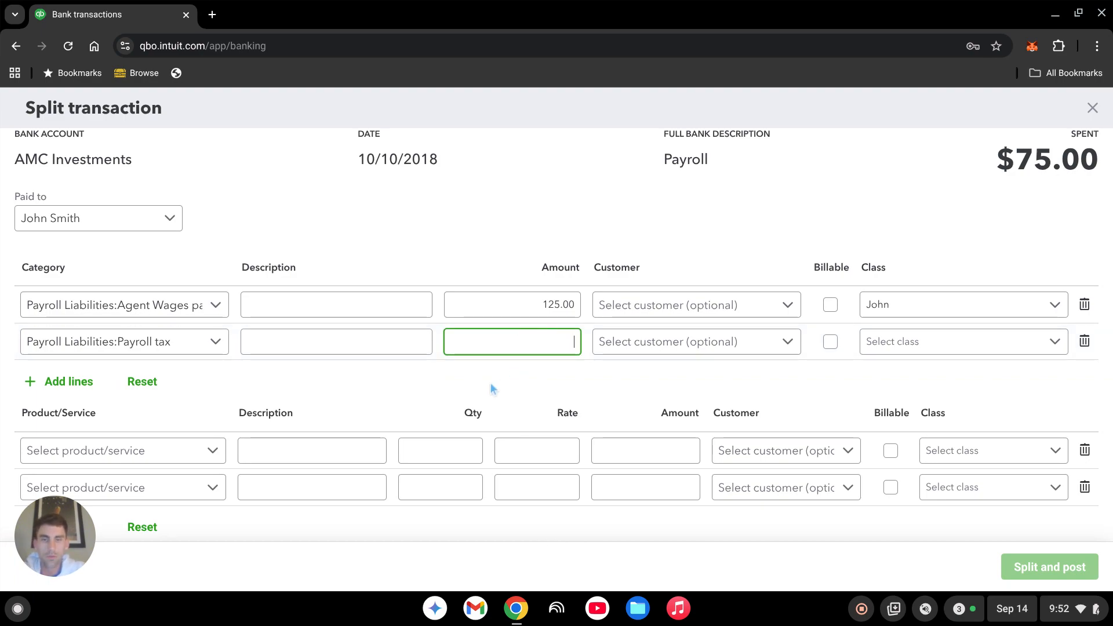
{"action": "type", "text": "50"}
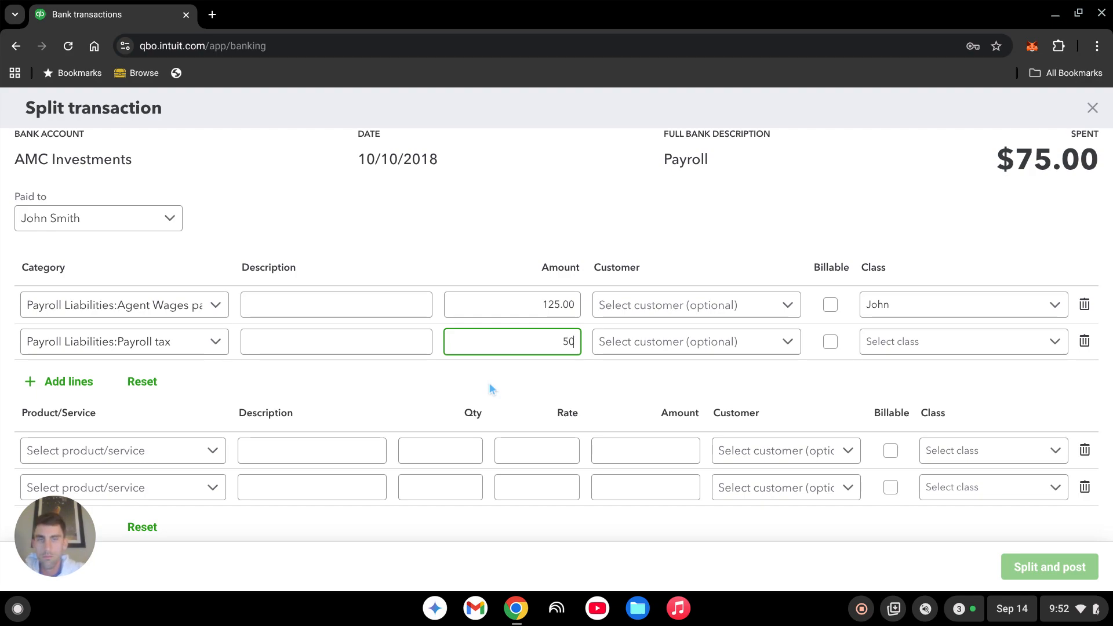
Step: Assign the paid agent's class to the Payroll tax split line
{"action": "key", "text": "Tab"}
{"action": "key", "text": "Tab"}
{"action": "key", "text": "Tab"}
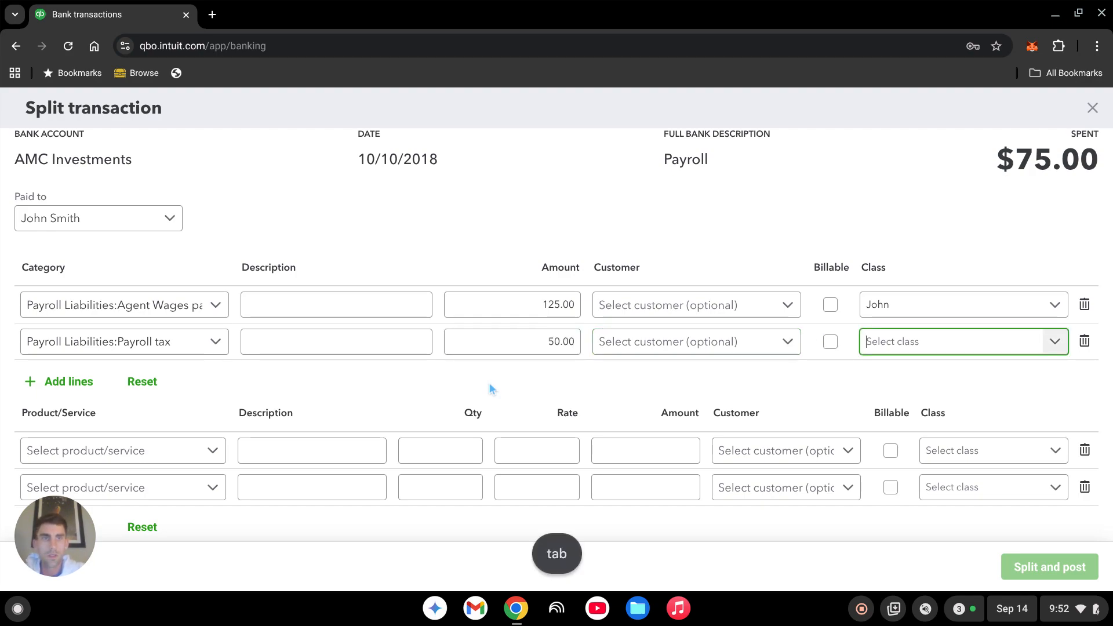
{"action": "type", "text": "john"}
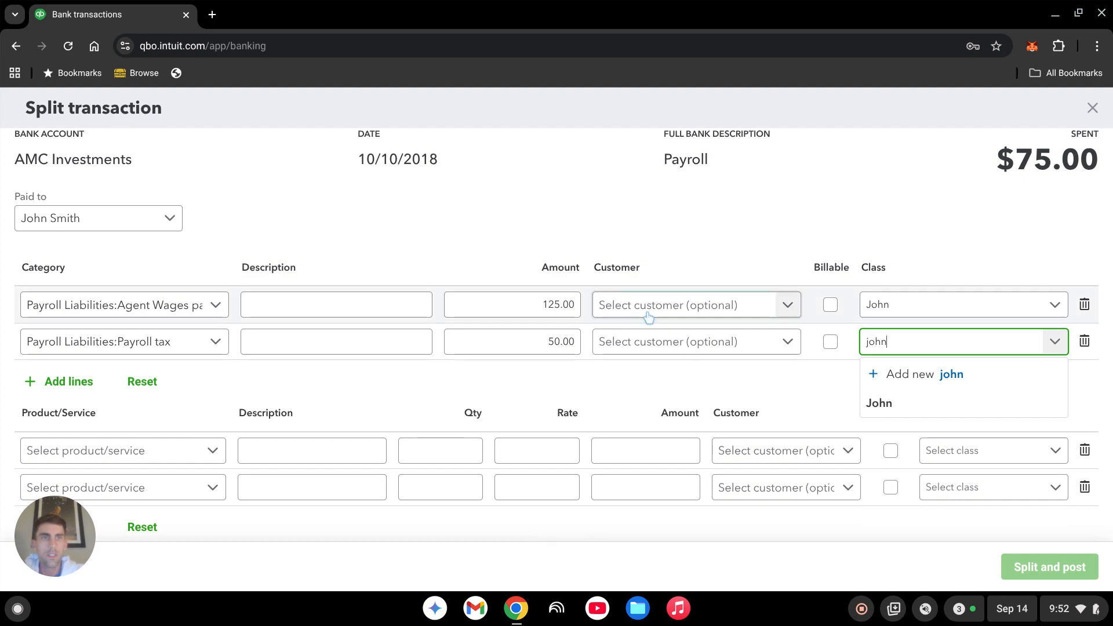
{"action": "key", "text": "Return"}
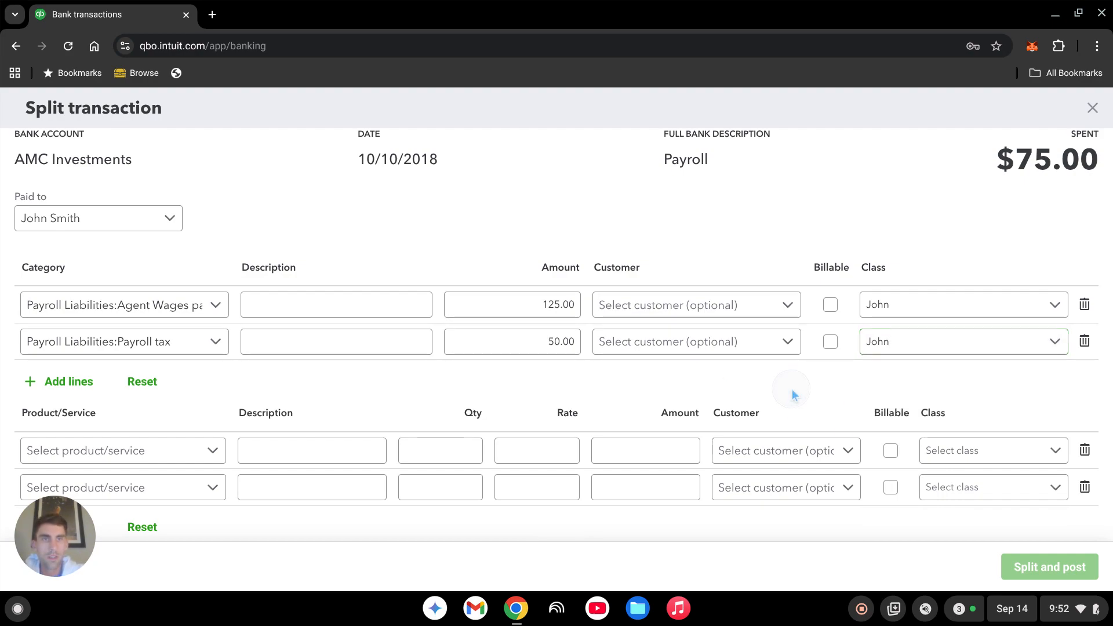
{"action": "left_click", "coordinate": [566, 313]}
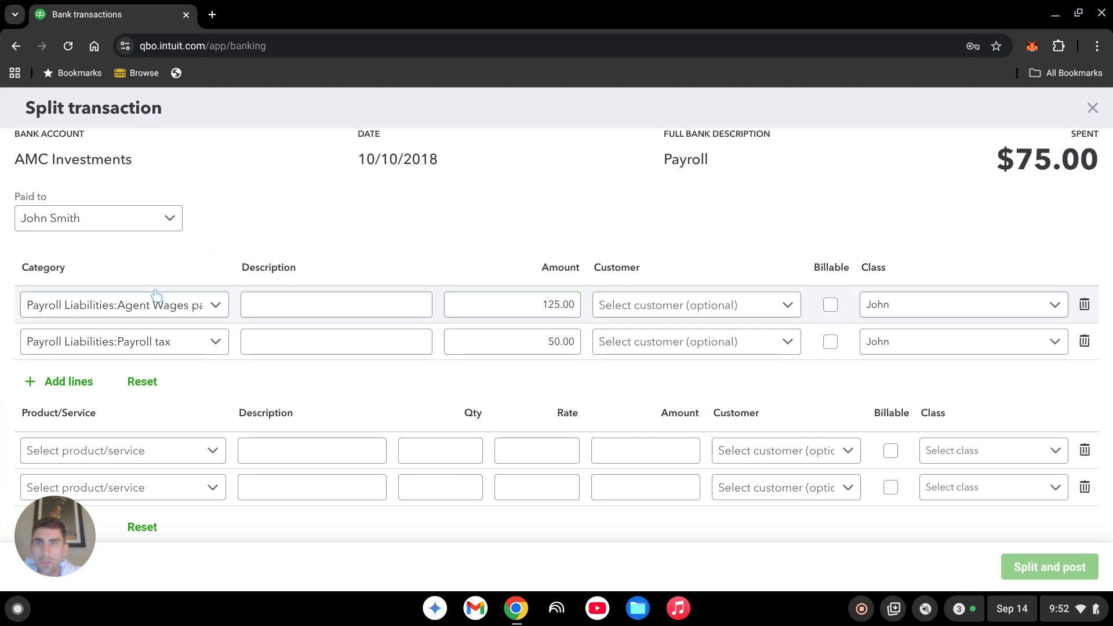
Step: Review the Agent Wages payable and Payroll tax split lines and compare the split total with the original transaction amount
{"action": "left_click", "coordinate": [163, 309]}
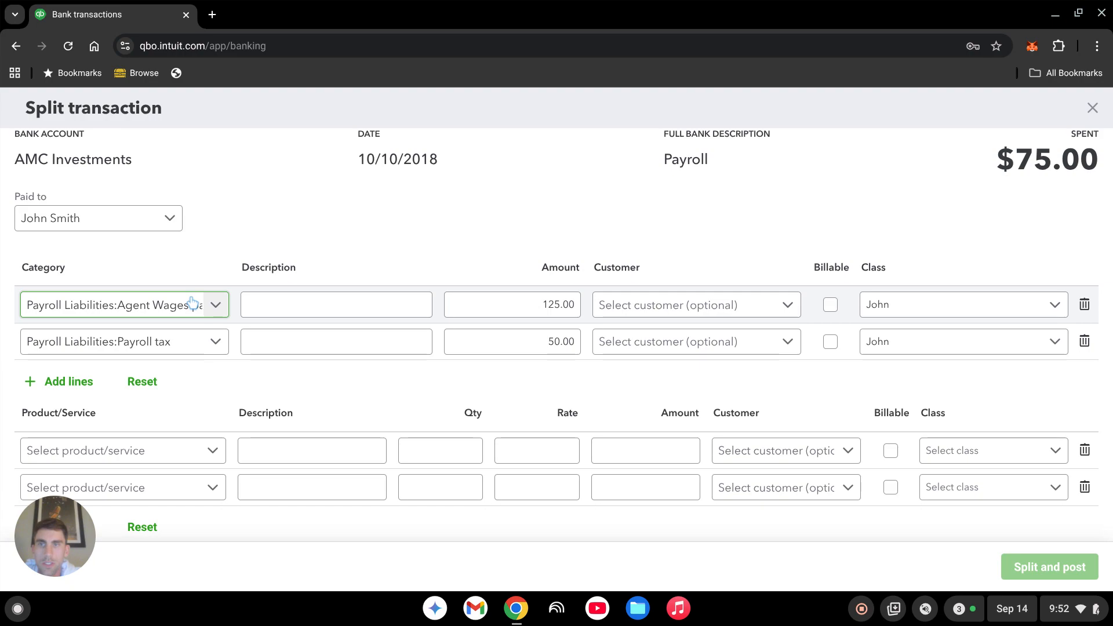
{"action": "left_click", "coordinate": [116, 342]}
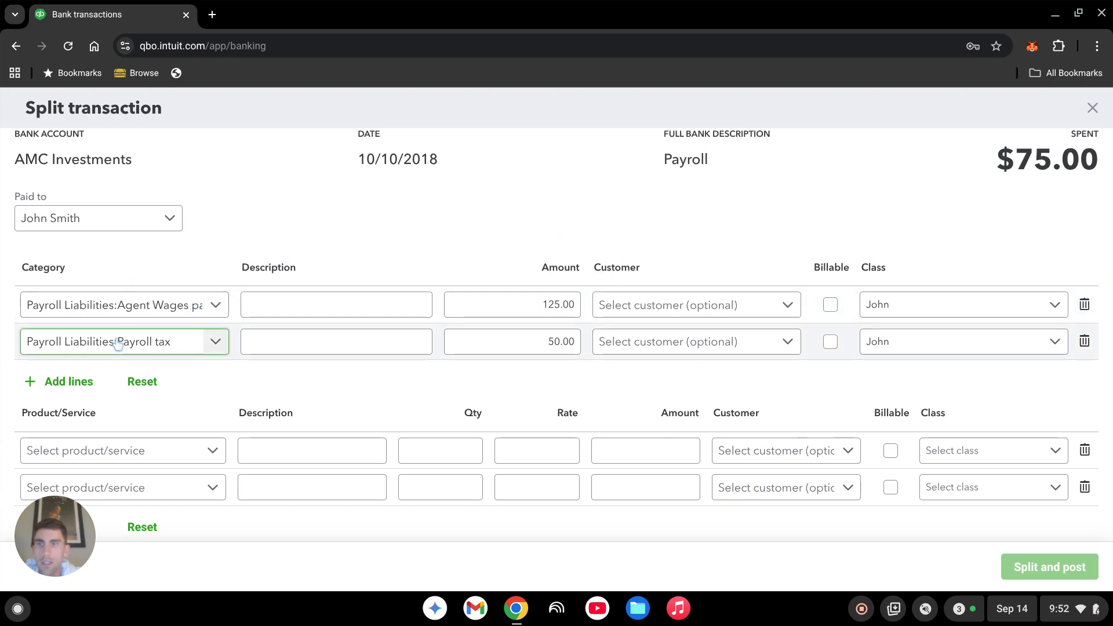
{"action": "left_click", "coordinate": [552, 343]}
{"action": "left_click", "coordinate": [552, 345]}
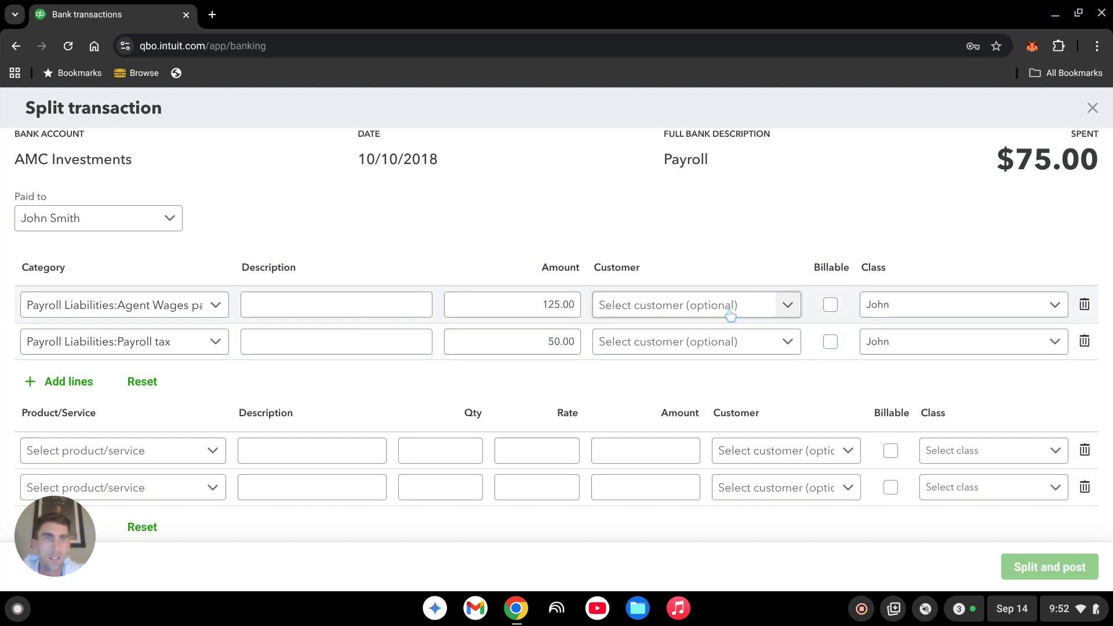
{"action": "scroll", "coordinate": [719, 301], "scroll_direction": "down", "scroll_amount": 2}
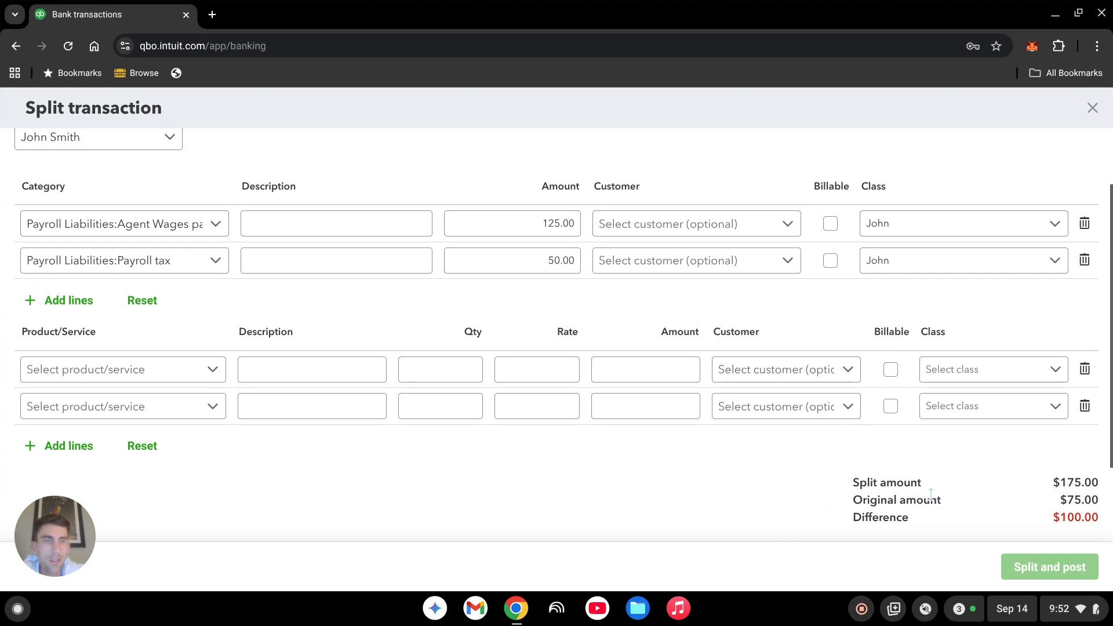
{"action": "scroll", "coordinate": [584, 465], "scroll_direction": "up", "scroll_amount": 2}
{"action": "left_click", "coordinate": [313, 298]}
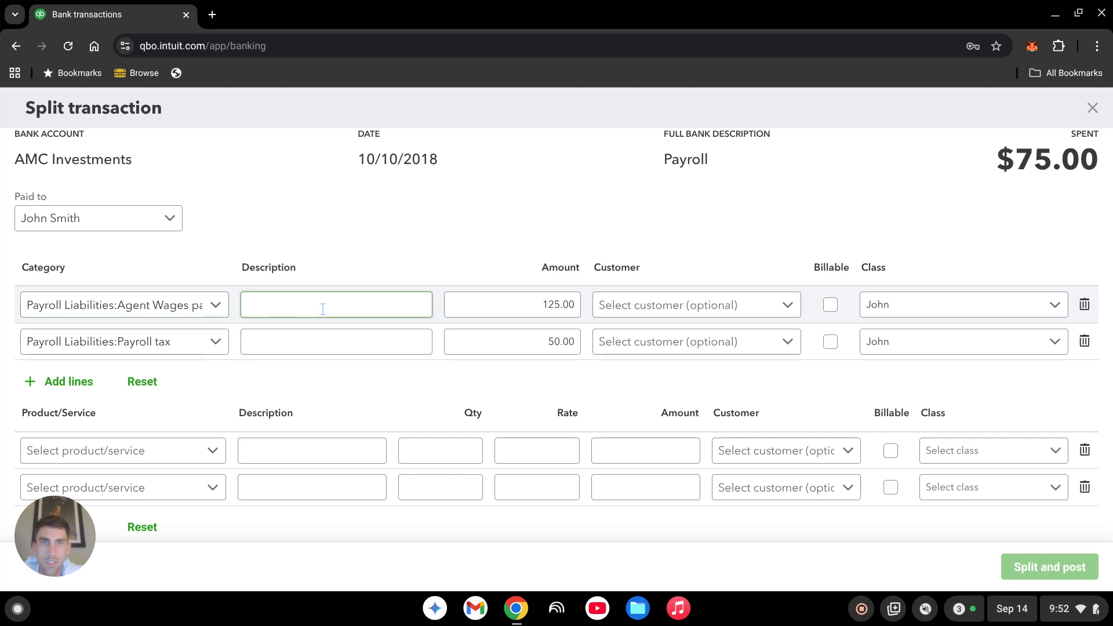
{"action": "scroll", "coordinate": [934, 313], "scroll_direction": "down", "scroll_amount": 3}
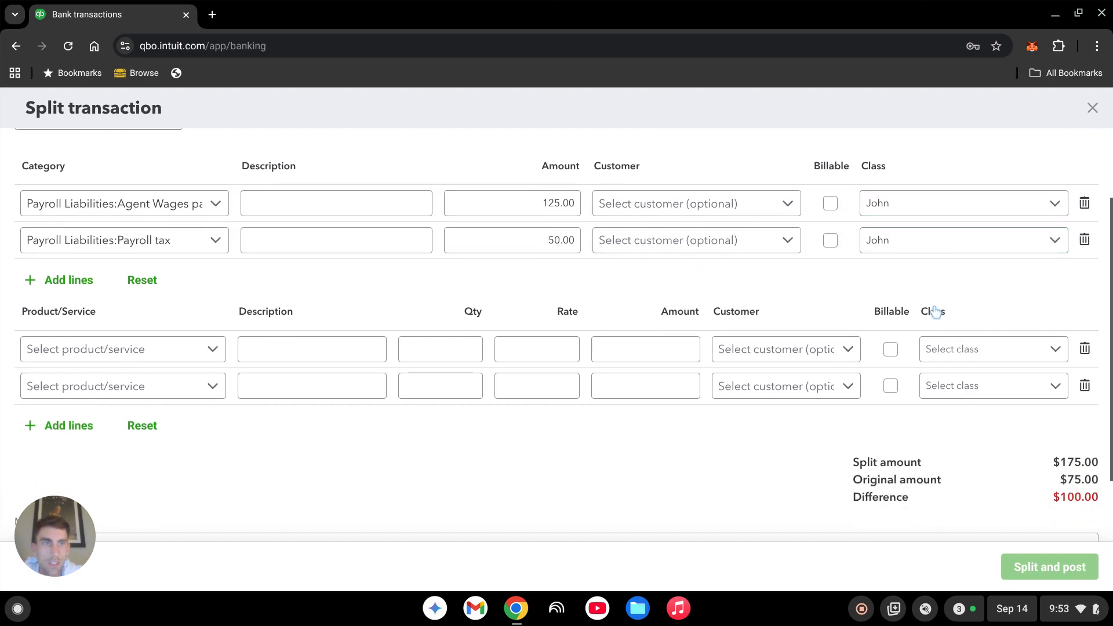
{"action": "scroll", "coordinate": [588, 423], "scroll_direction": "up", "scroll_amount": 2}
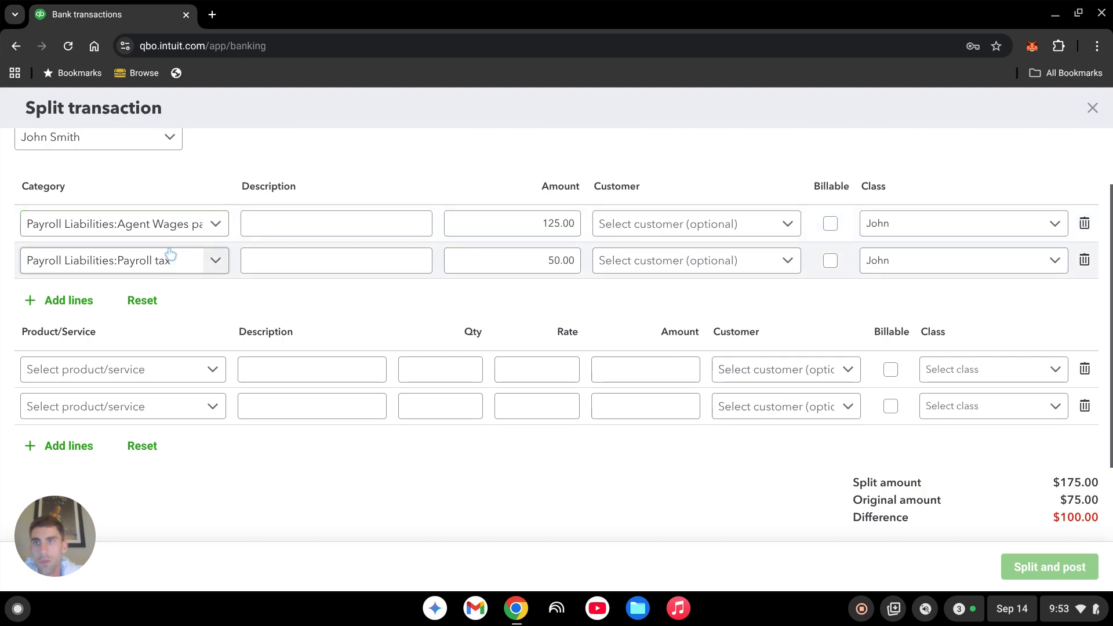
{"action": "left_click", "coordinate": [545, 216]}
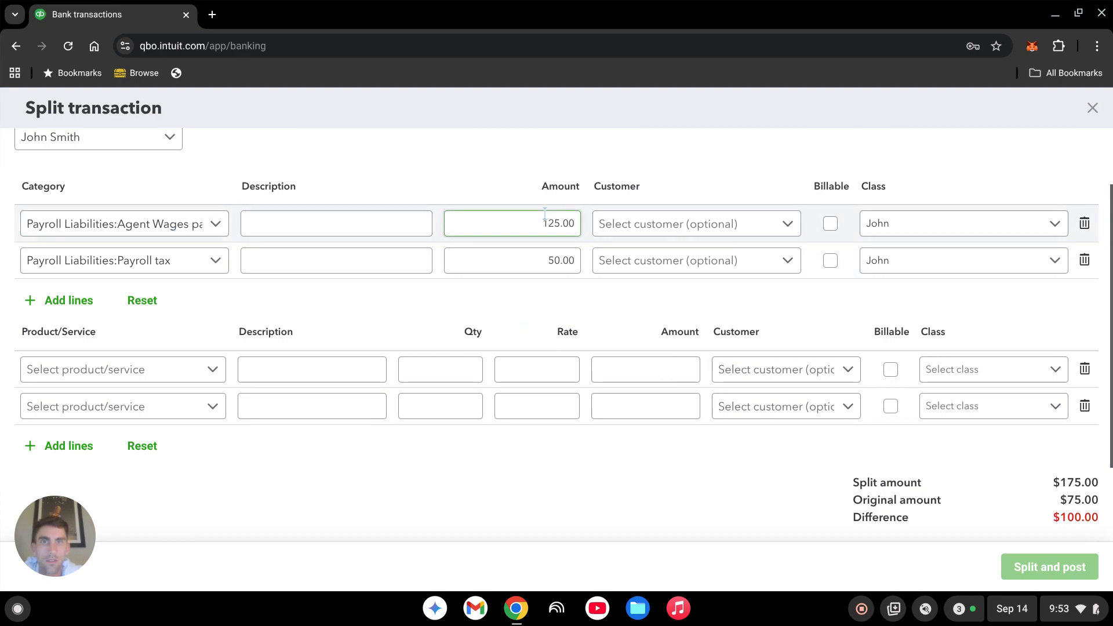
{"action": "scroll", "coordinate": [992, 514], "scroll_direction": "down", "scroll_amount": 2}
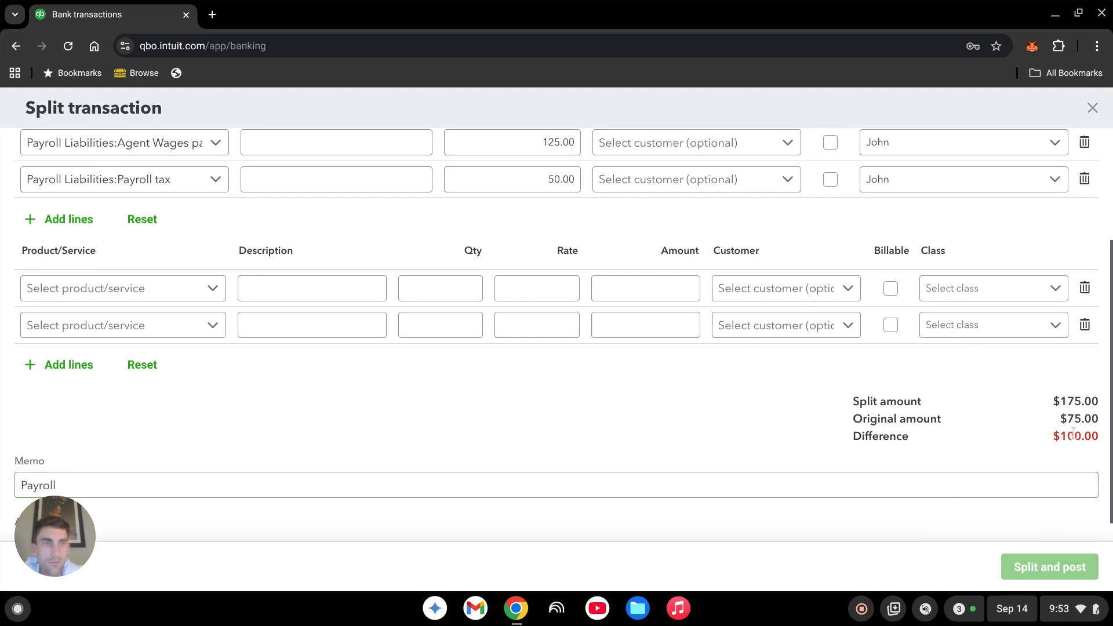
Step: Set the Payroll tax split line's amount to -50.00
{"action": "scroll", "coordinate": [965, 453], "scroll_direction": "up", "scroll_amount": 4}
{"action": "left_click", "coordinate": [524, 341]}
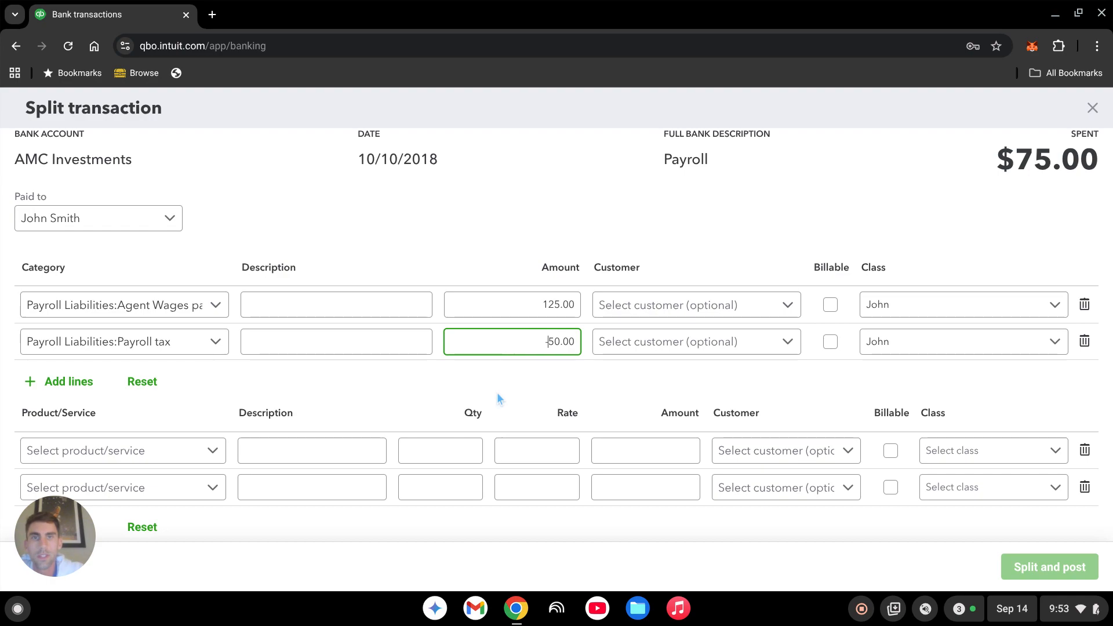
{"action": "type", "text": "-"}
{"action": "left_click", "coordinate": [641, 398]}
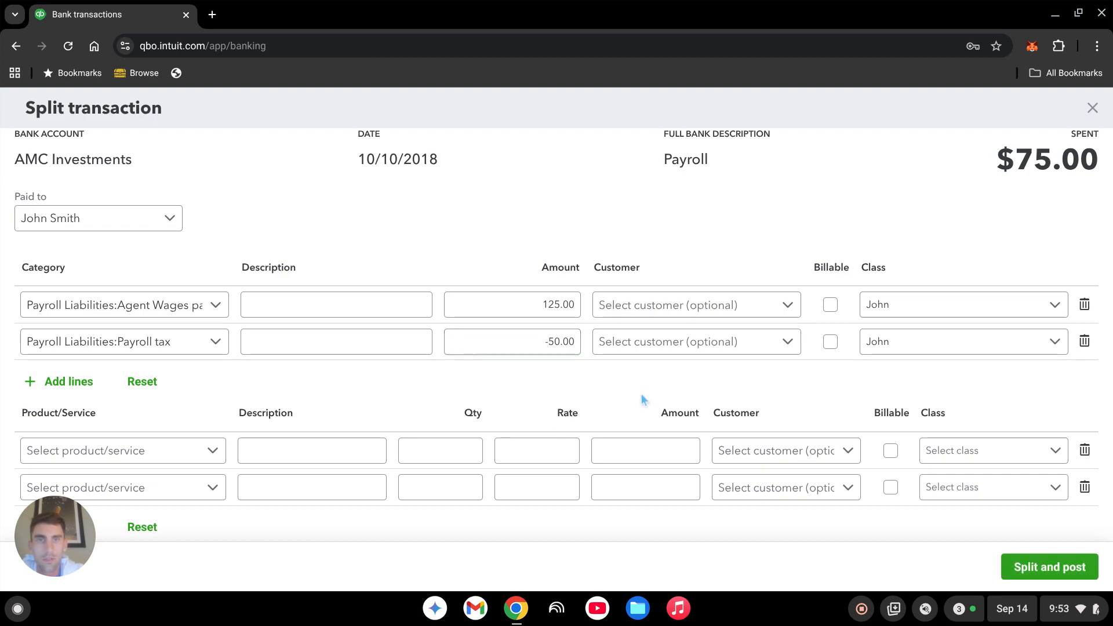
Step: Check that the split total matches the original amount and post the split payroll transaction
{"action": "scroll", "coordinate": [696, 418], "scroll_direction": "down", "scroll_amount": 4}
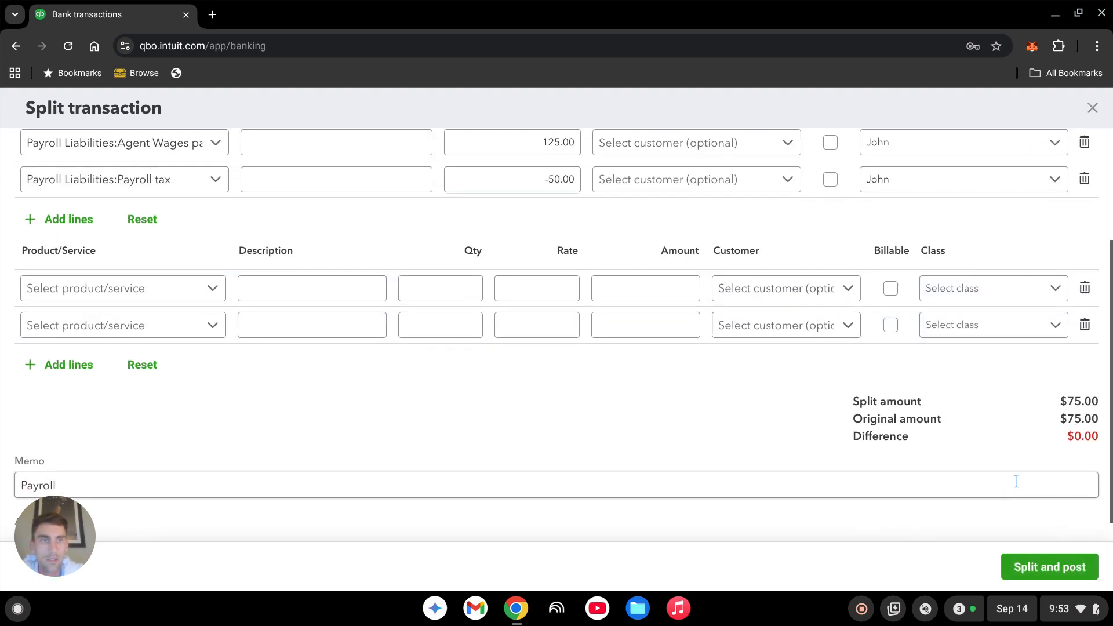
{"action": "left_click", "coordinate": [1053, 569]}
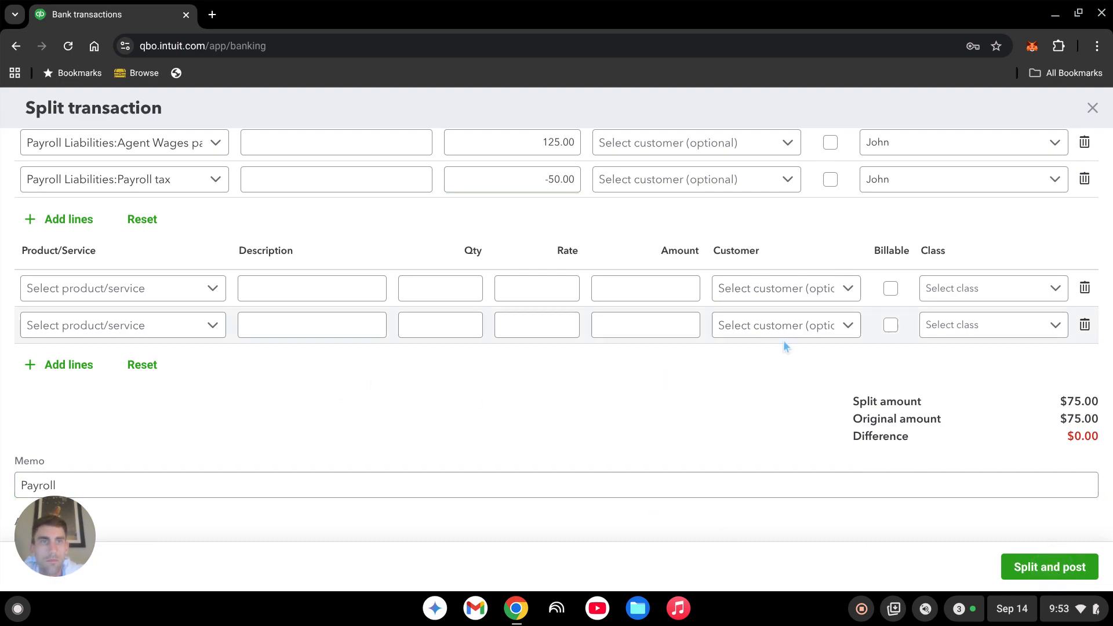
{"action": "scroll", "coordinate": [760, 464], "scroll_direction": "up", "scroll_amount": 3}
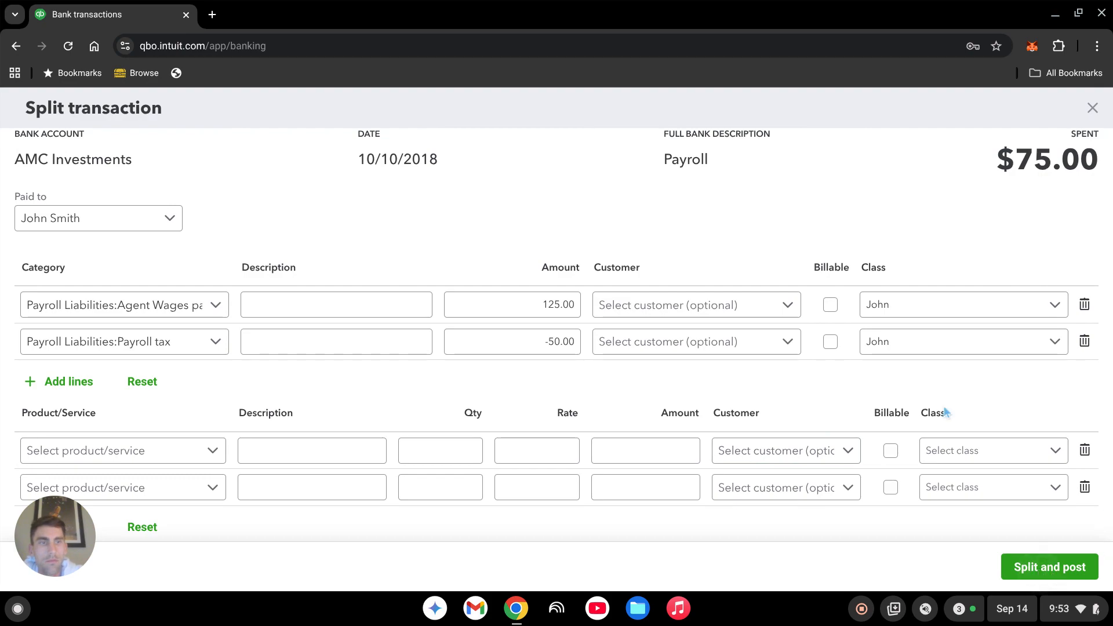
{"action": "scroll", "coordinate": [342, 371], "scroll_direction": "down", "scroll_amount": 3}
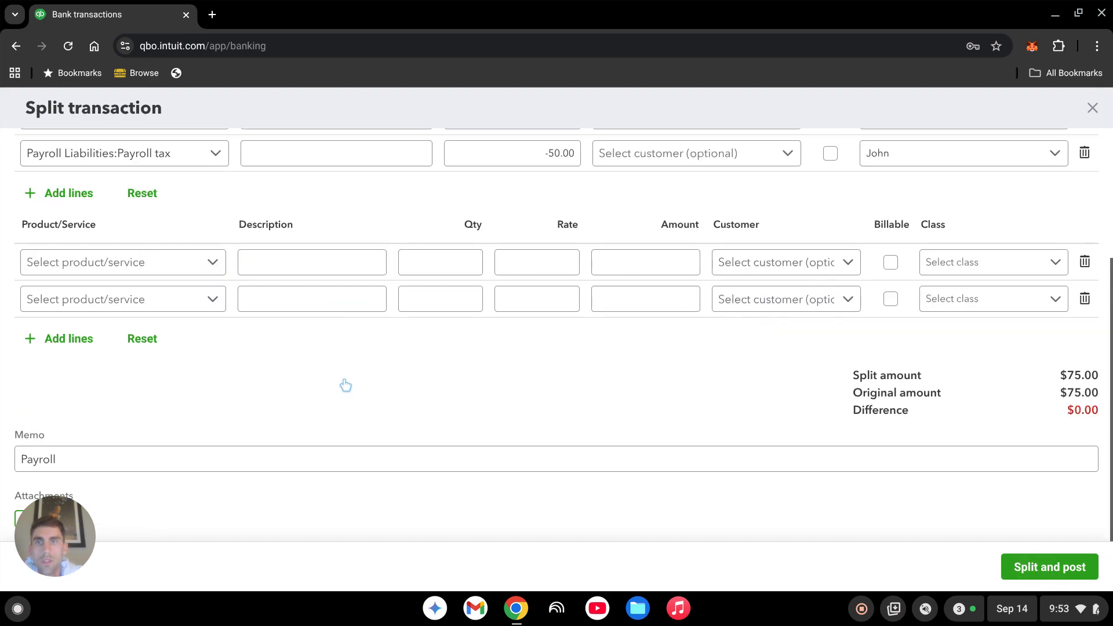
{"action": "scroll", "coordinate": [345, 385], "scroll_direction": "up", "scroll_amount": 3}
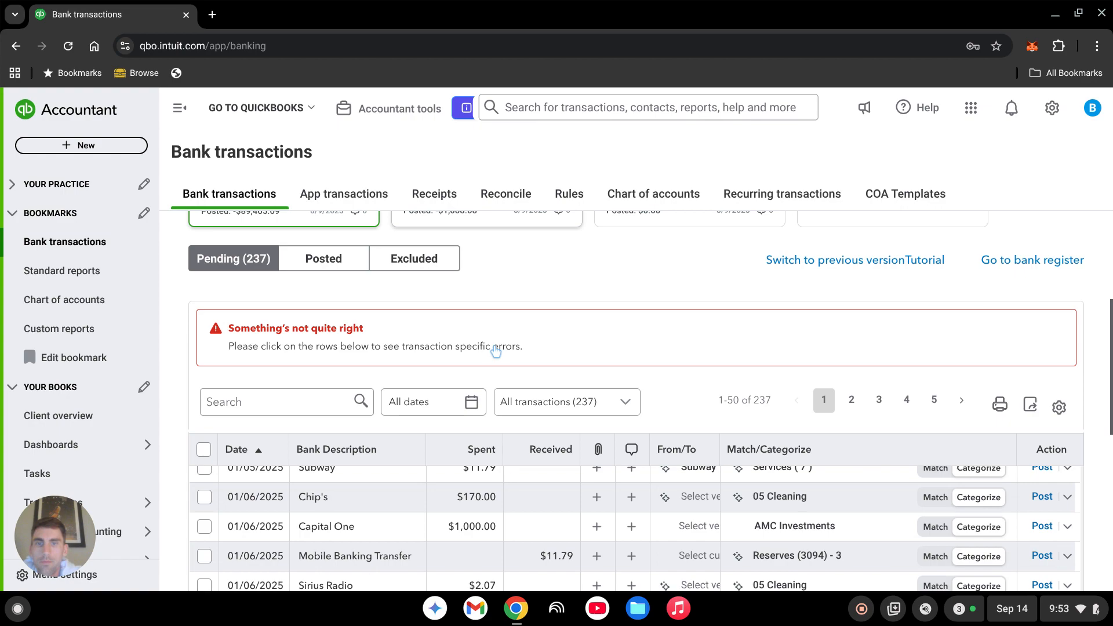
Step: Open the custom report Balance Sheet - 2018 and examine the receivable, payroll liability and equity balances
{"action": "scroll", "coordinate": [481, 510], "scroll_direction": "up", "scroll_amount": 3}
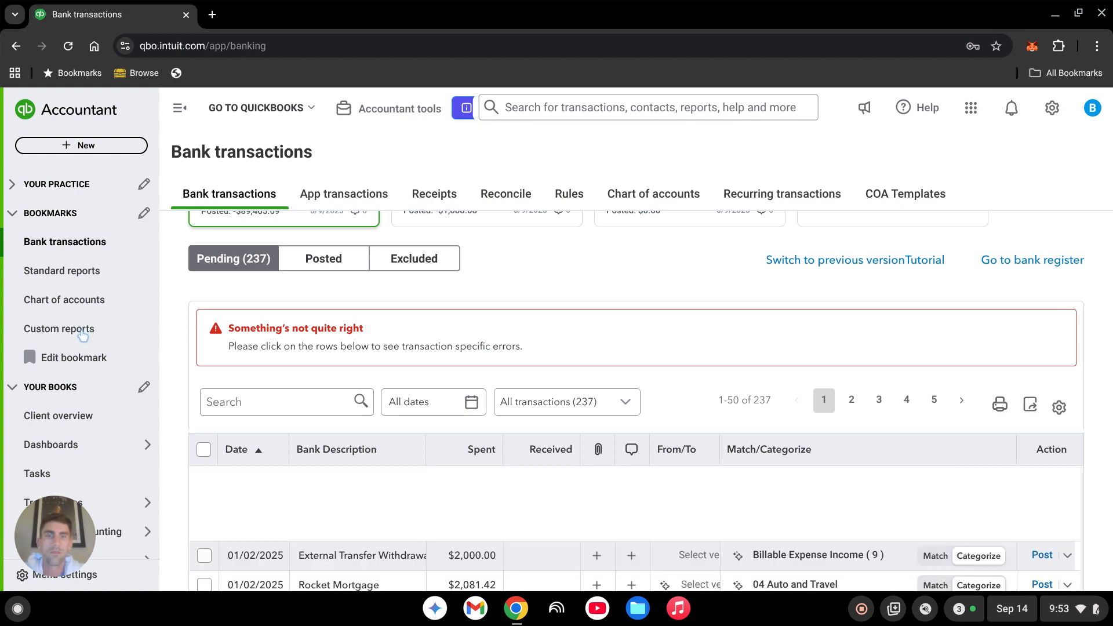
{"action": "left_click", "coordinate": [83, 330]}
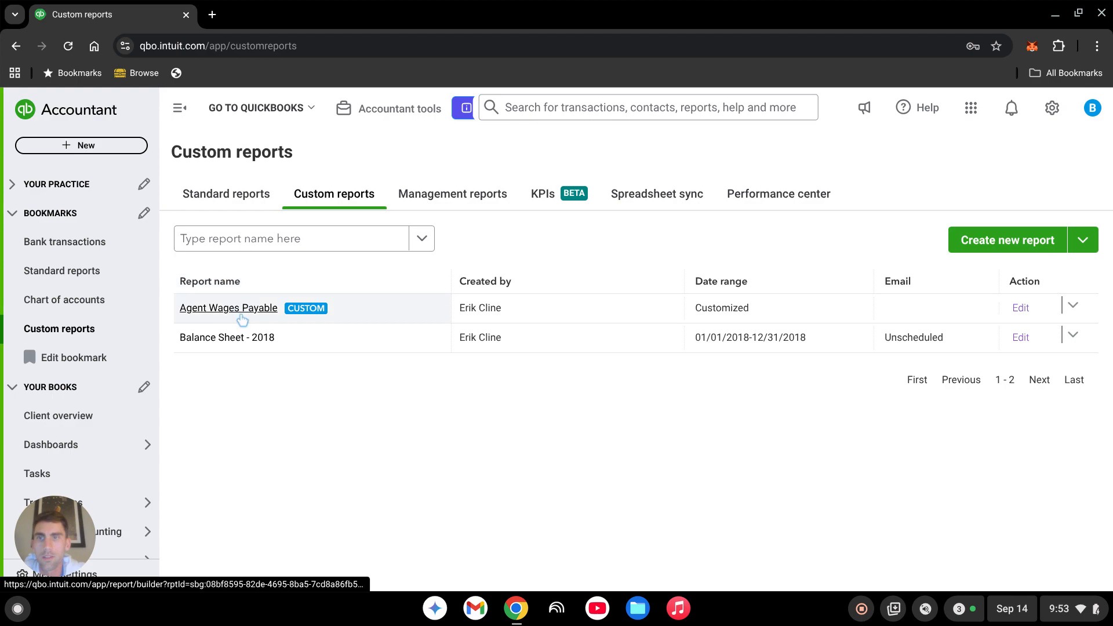
{"action": "left_click", "coordinate": [235, 345]}
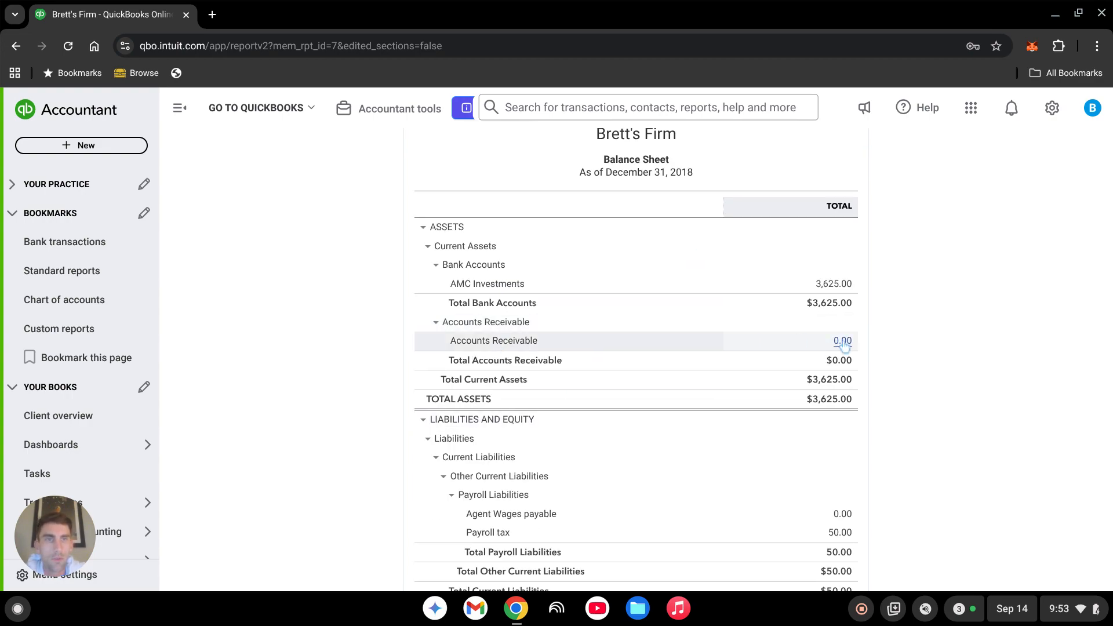
{"action": "scroll", "coordinate": [835, 342], "scroll_direction": "down", "scroll_amount": 3}
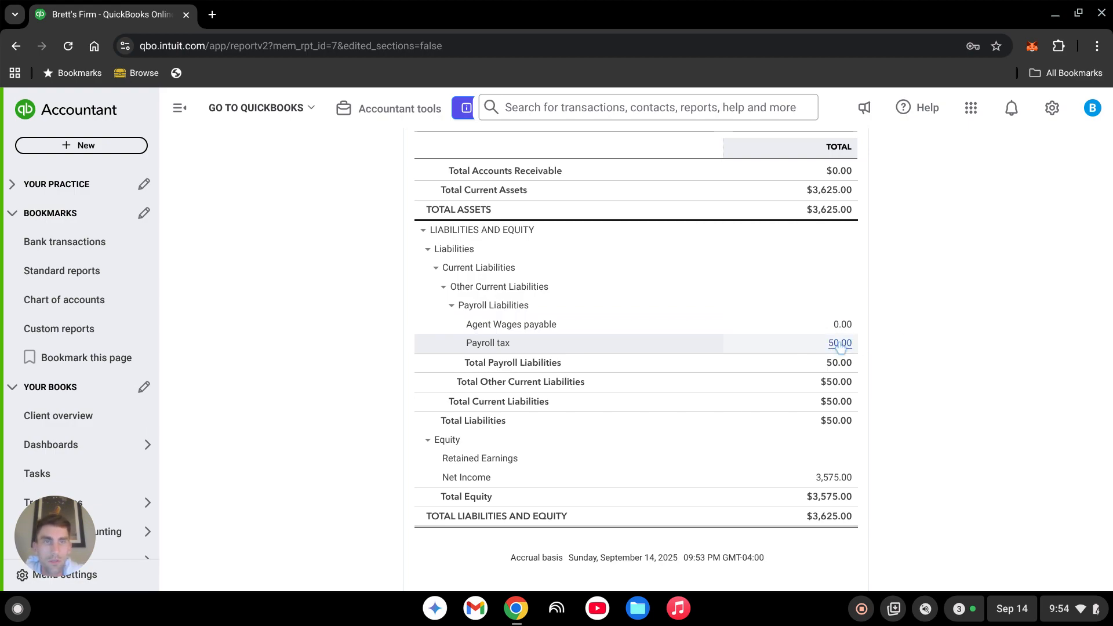
{"action": "scroll", "coordinate": [737, 392], "scroll_direction": "down", "scroll_amount": 2}
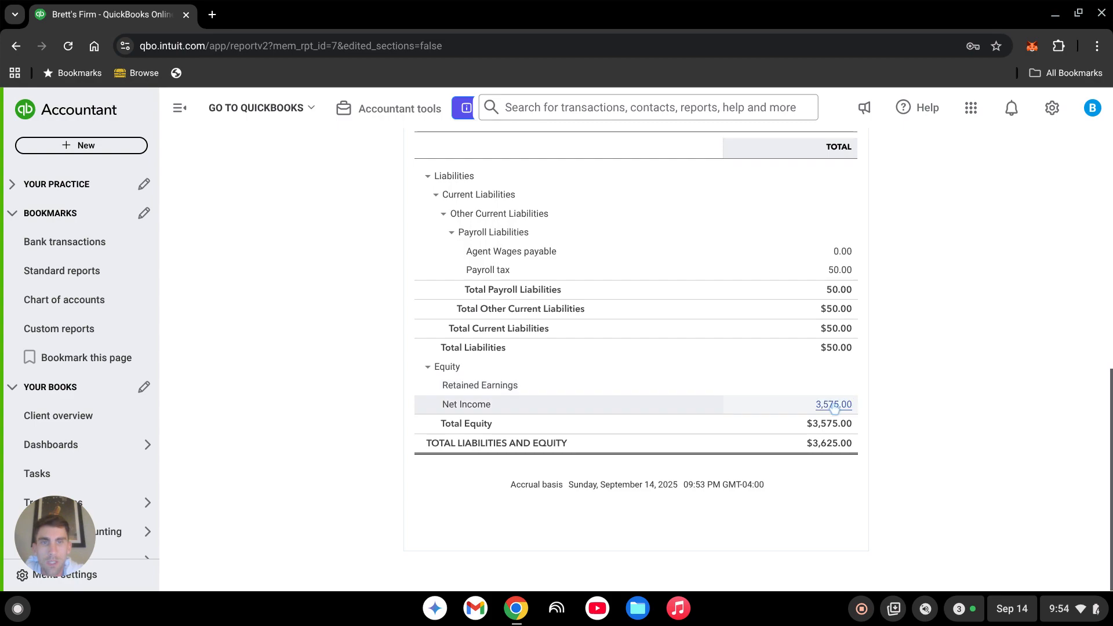
Step: Open the Profit and Loss report behind the balance sheet's Net Income and run it with columns displayed by Classes
{"action": "left_click", "coordinate": [834, 406]}
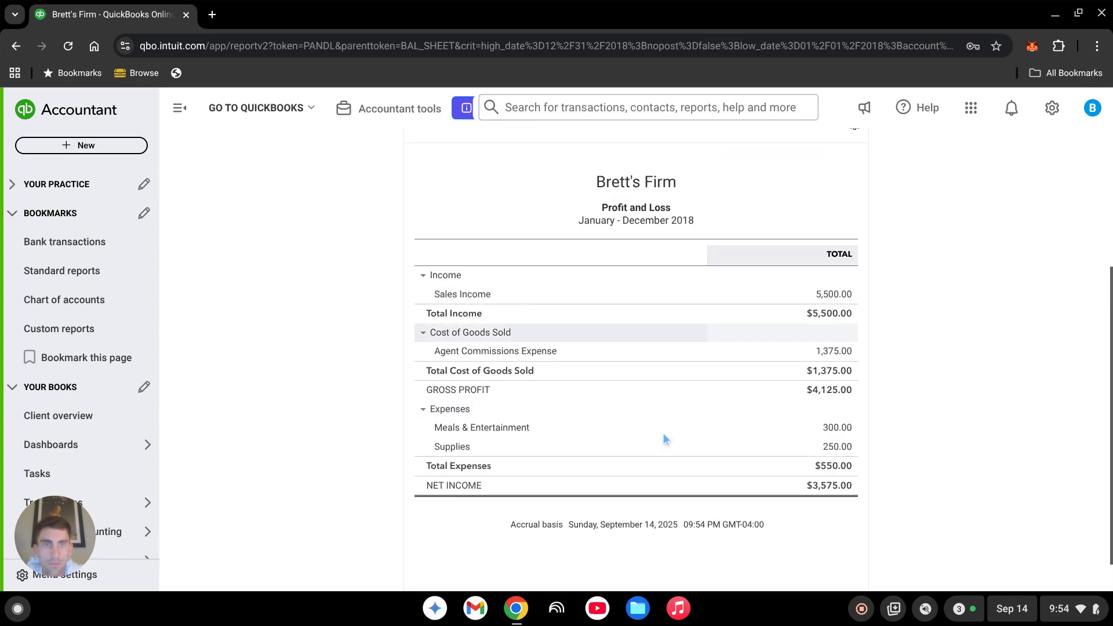
{"action": "scroll", "coordinate": [574, 231], "scroll_direction": "up", "scroll_amount": 4}
{"action": "left_click", "coordinate": [292, 281]}
{"action": "left_click", "coordinate": [261, 496]}
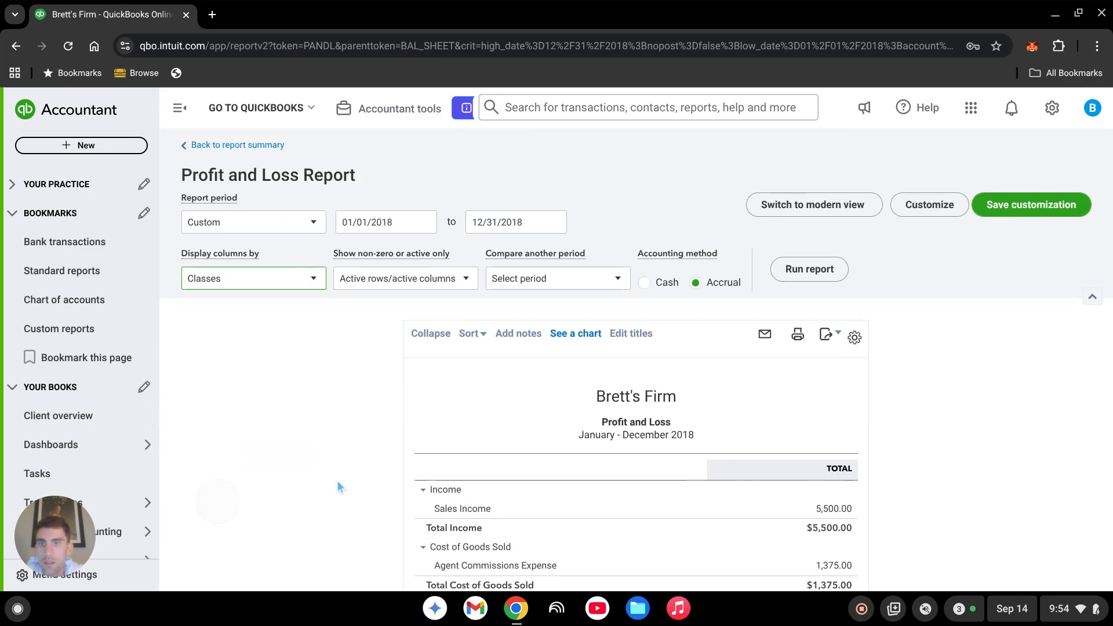
{"action": "left_click", "coordinate": [807, 284]}
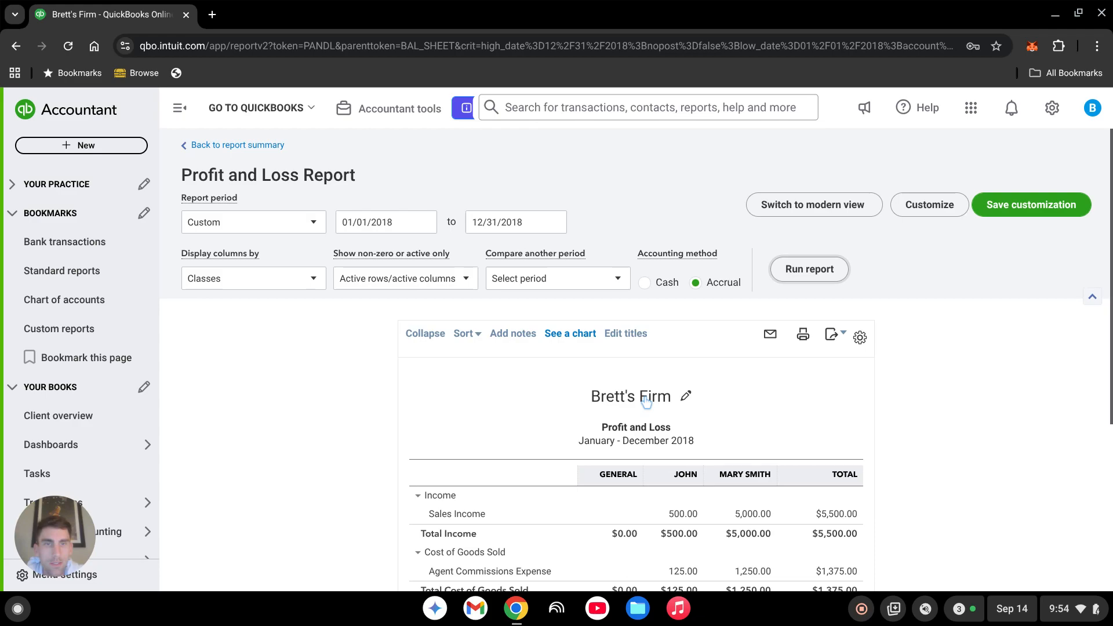
Step: Examine income, agent commissions, expenses and net income for each class in the Profit and Loss report
{"action": "scroll", "coordinate": [687, 389], "scroll_direction": "down", "scroll_amount": 3}
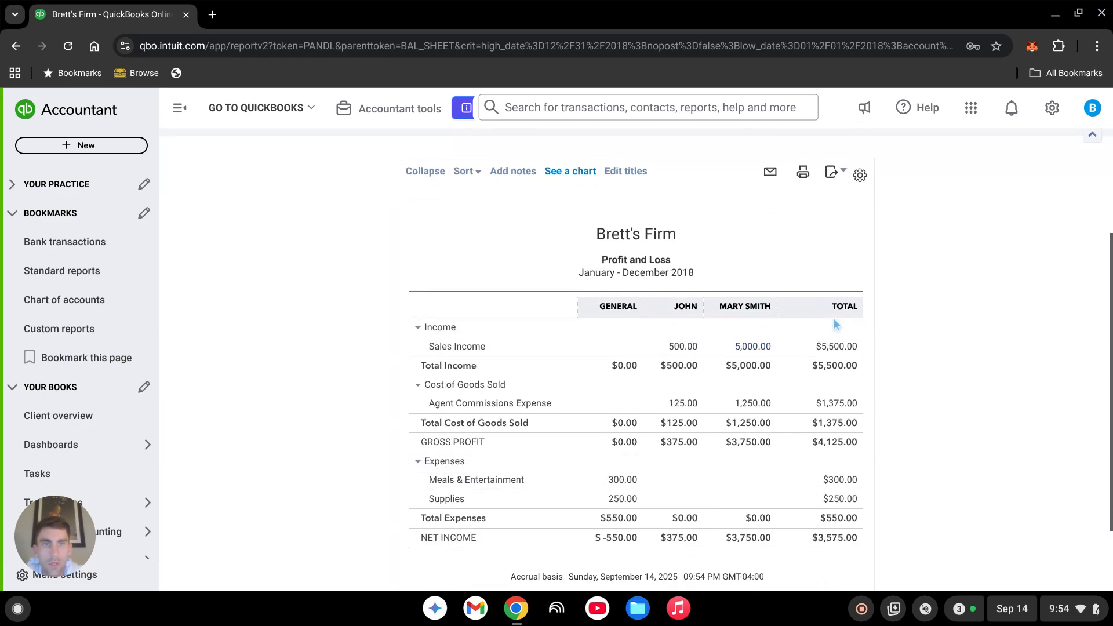
{"action": "scroll", "coordinate": [798, 319], "scroll_direction": "down", "scroll_amount": 2}
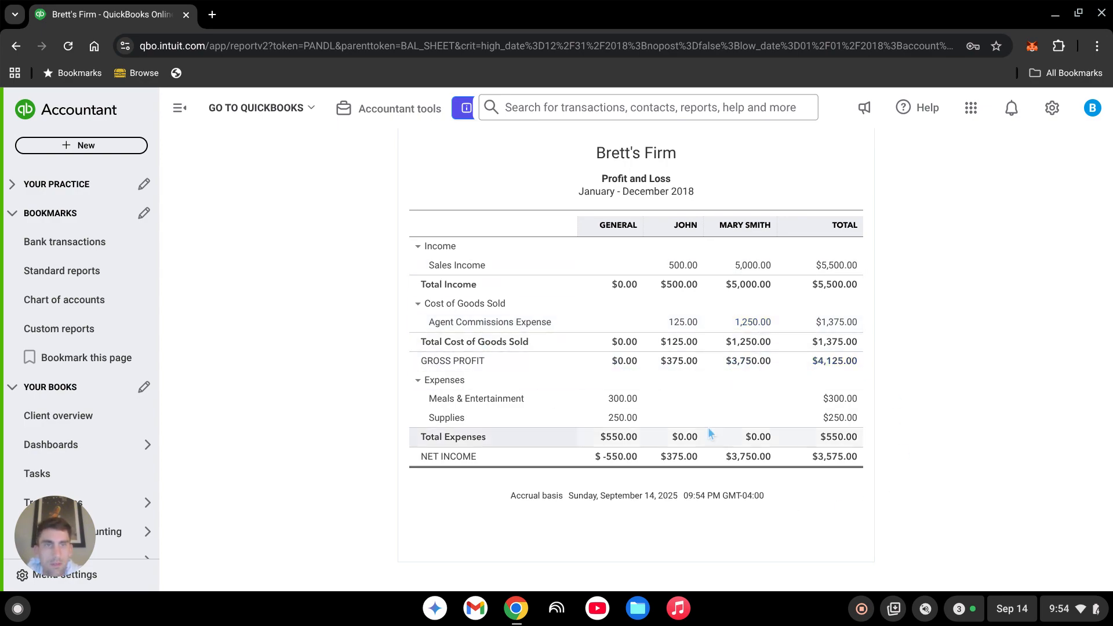
{"action": "scroll", "coordinate": [551, 319], "scroll_direction": "up", "scroll_amount": 3}
{"action": "scroll", "coordinate": [603, 401], "scroll_direction": "down", "scroll_amount": 1}
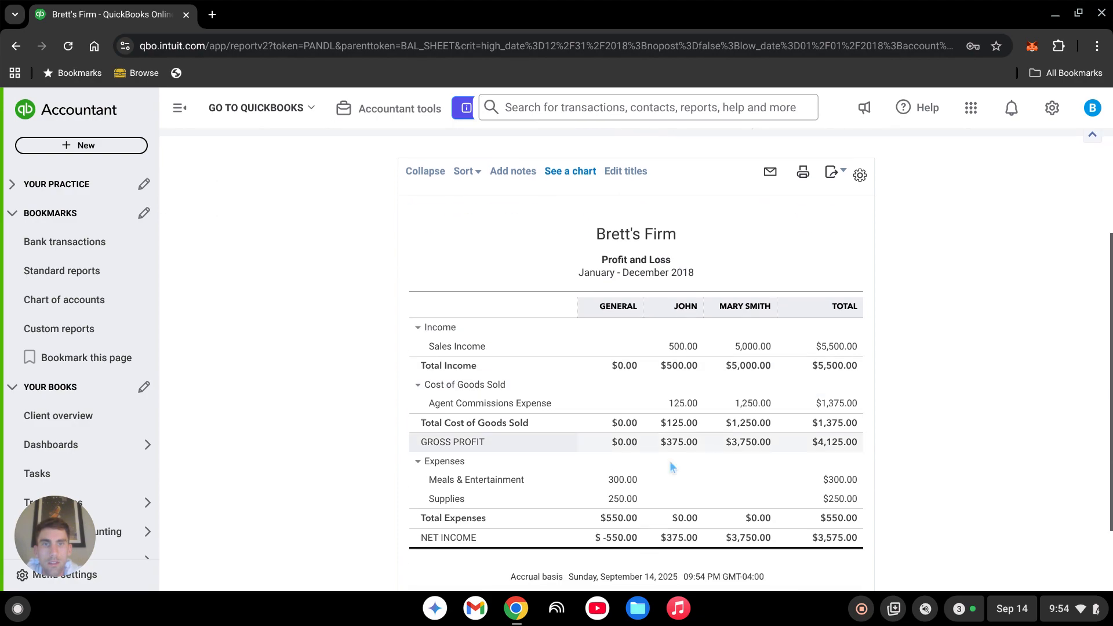
{"action": "scroll", "coordinate": [628, 446], "scroll_direction": "up", "scroll_amount": 2}
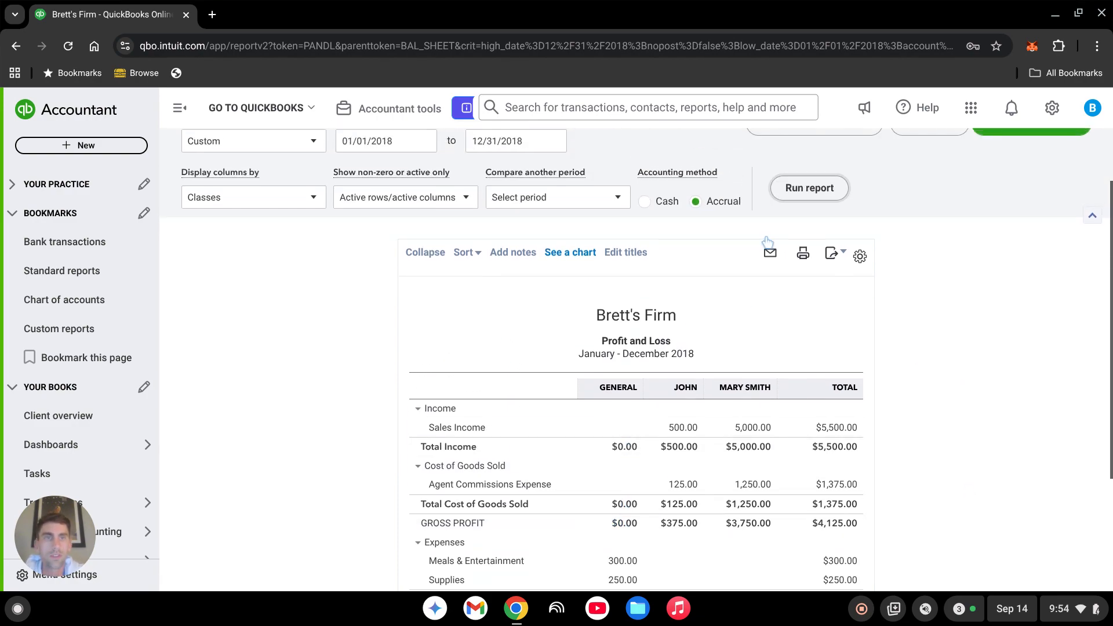
{"action": "scroll", "coordinate": [662, 307], "scroll_direction": "down", "scroll_amount": 2}
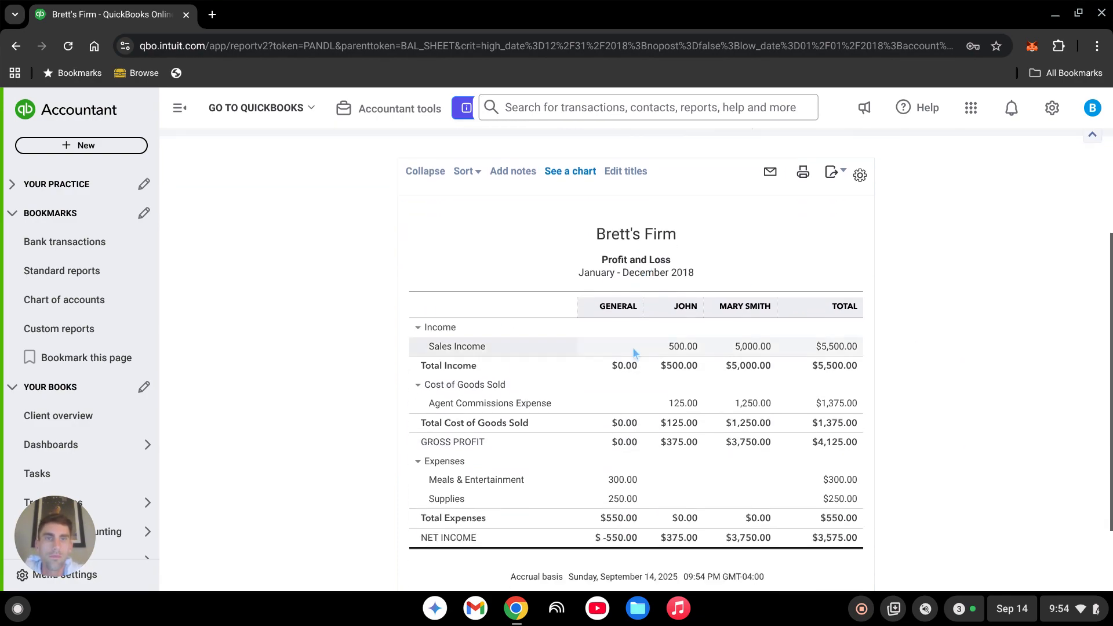
{"action": "scroll", "coordinate": [551, 384], "scroll_direction": "up", "scroll_amount": 1}
{"action": "scroll", "coordinate": [551, 384], "scroll_direction": "up", "scroll_amount": 2}
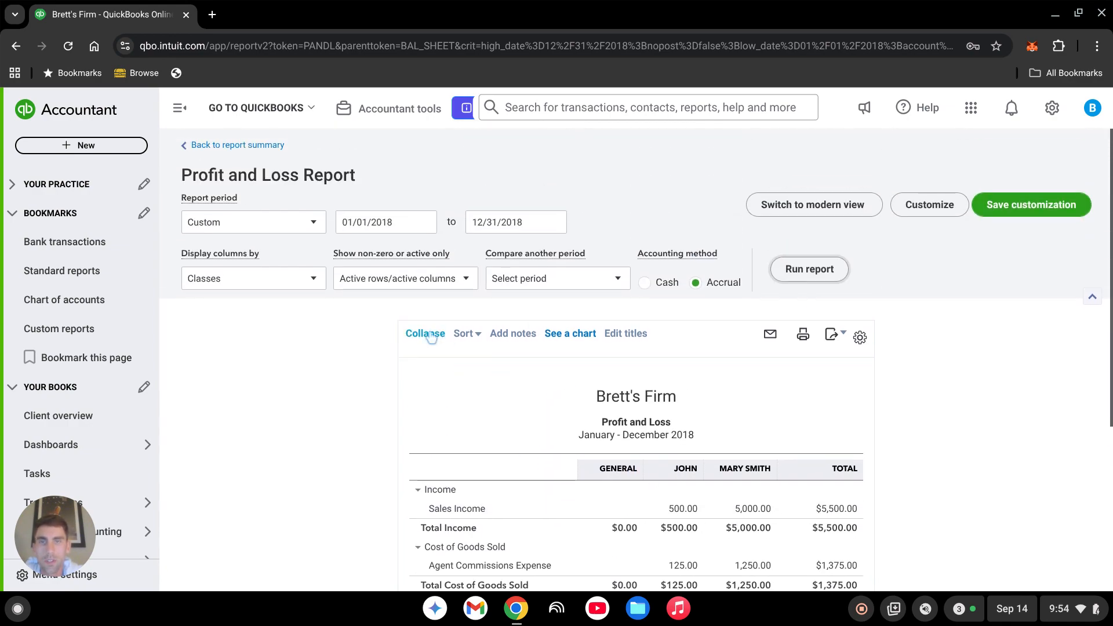
{"action": "scroll", "coordinate": [313, 352], "scroll_direction": "down", "scroll_amount": 3}
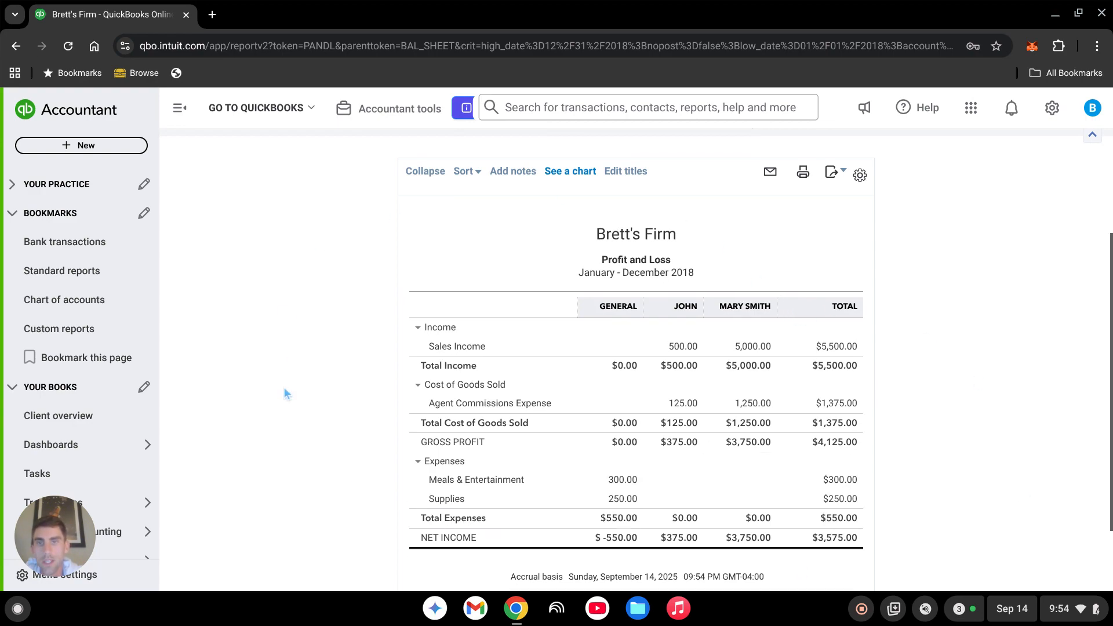
{"action": "scroll", "coordinate": [271, 436], "scroll_direction": "down", "scroll_amount": 1}
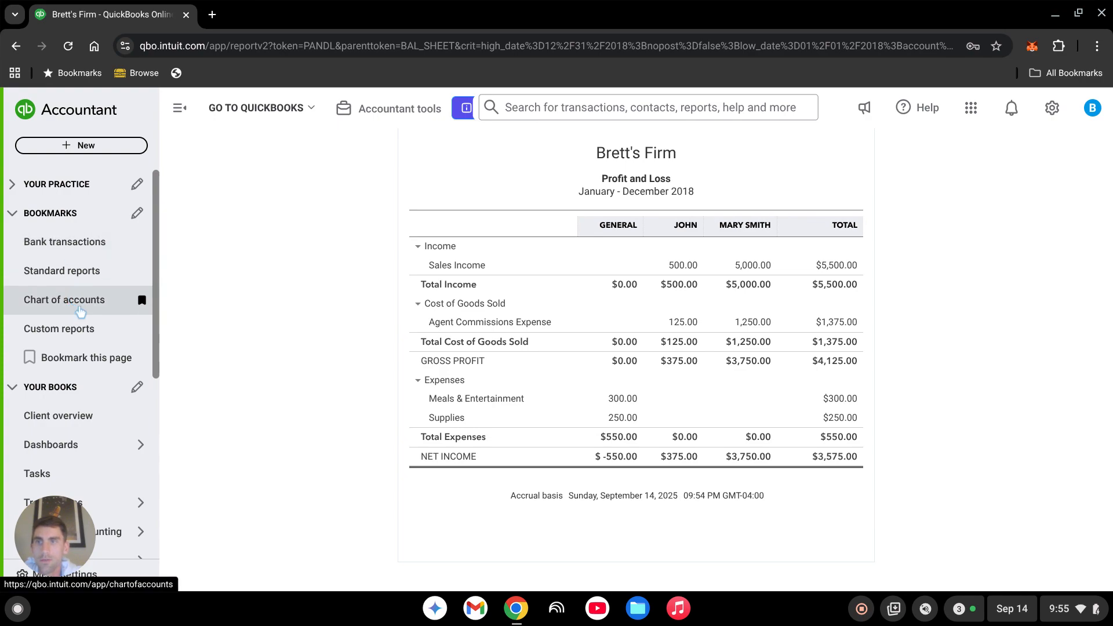
Step: Return to the bank transactions list
{"action": "left_click", "coordinate": [77, 248]}
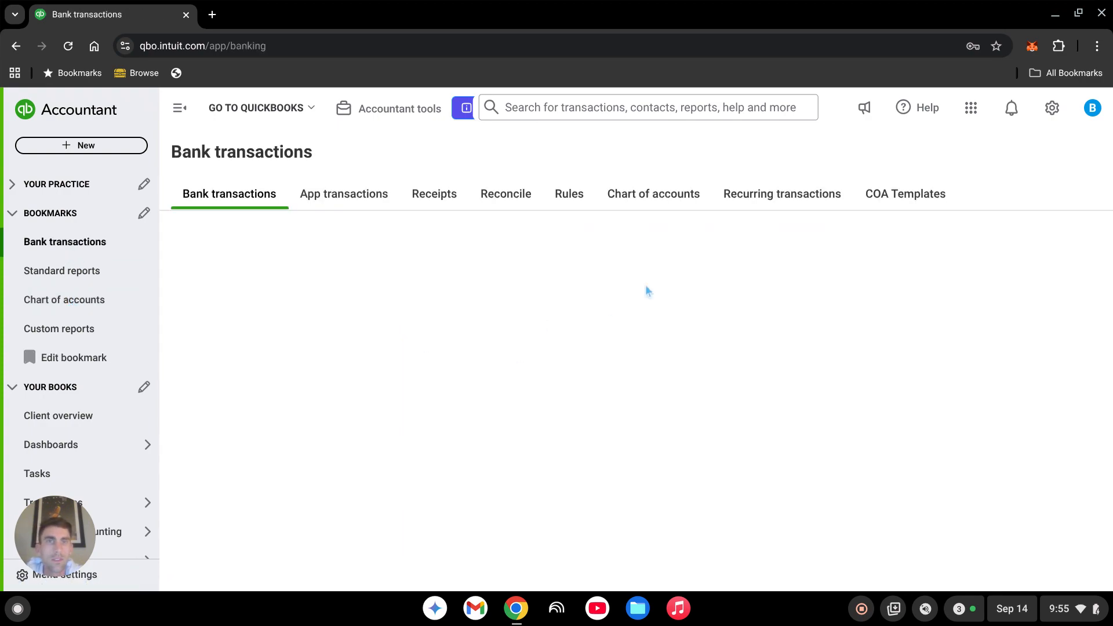